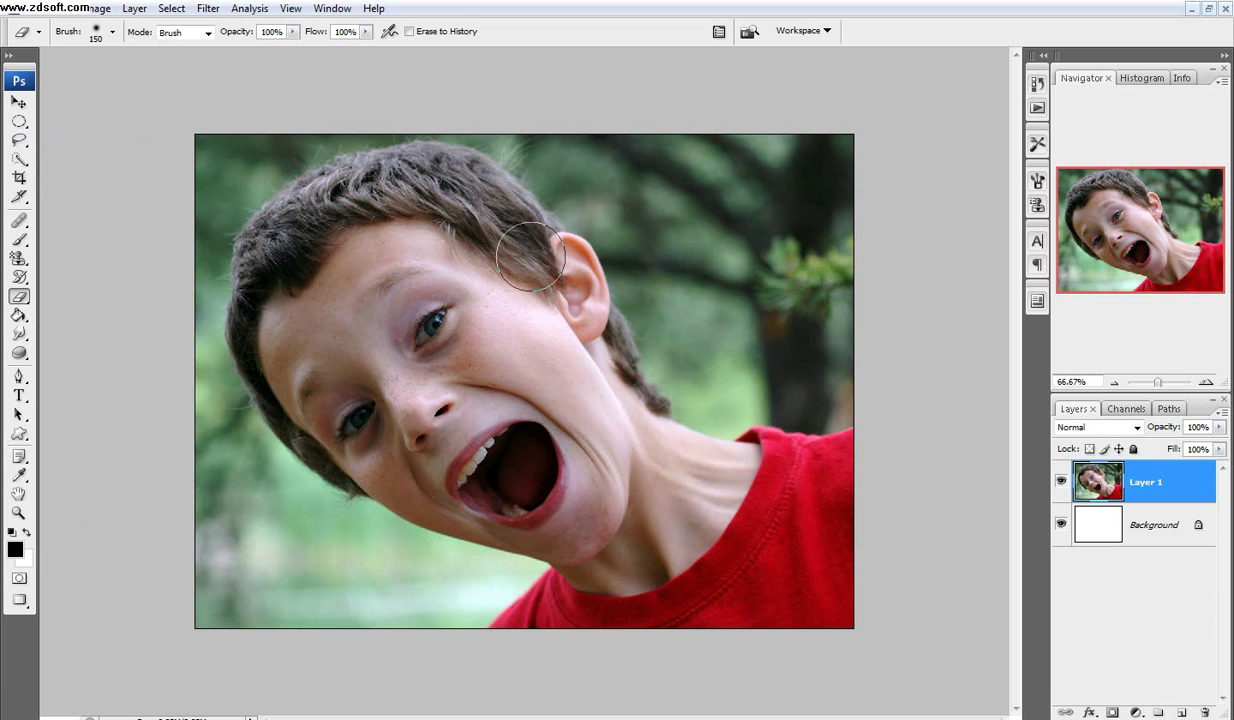
Step: Duplicate Layer 1 into 'Layer 1 copy', stacked above the original
scroll(512, 318, up, 2)
scroll(505, 349, up, 2)
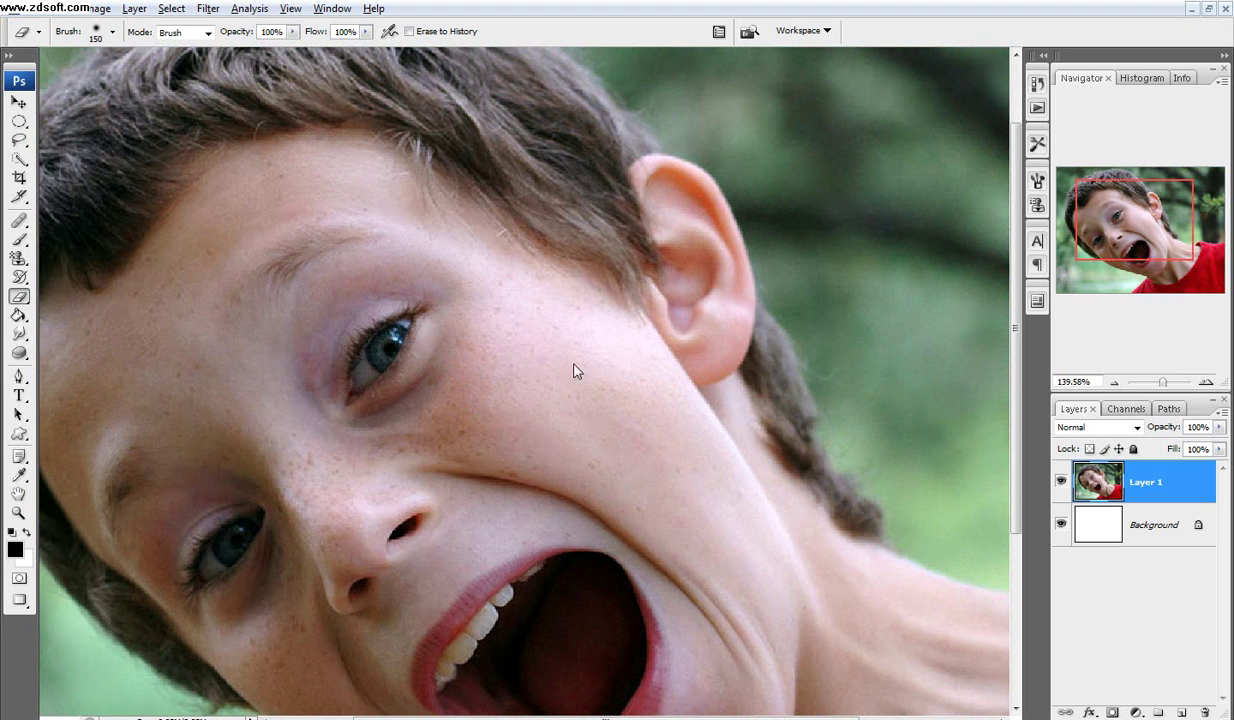
drag(1181, 508, 1182, 711)
scroll(504, 372, down, 5)
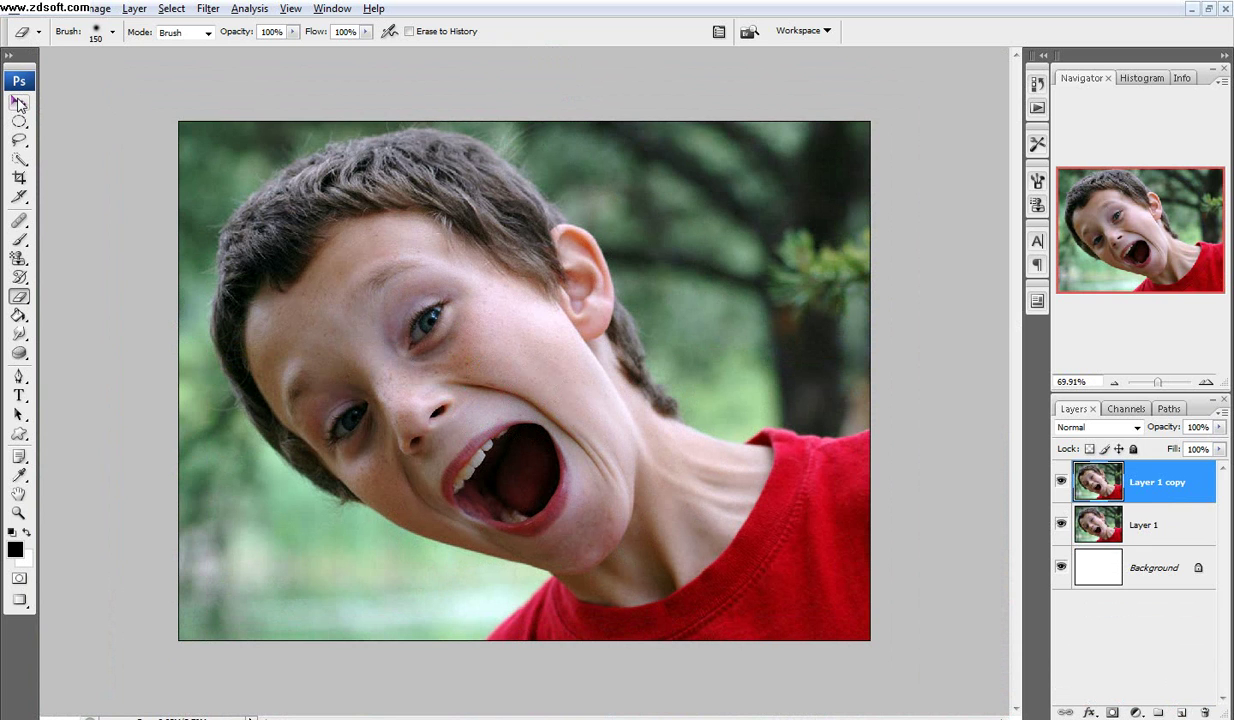
Step: Shift the Layer 1 copy image, then draw and clear an elliptical selection across the eye
click(19, 103)
drag(532, 392, 537, 352)
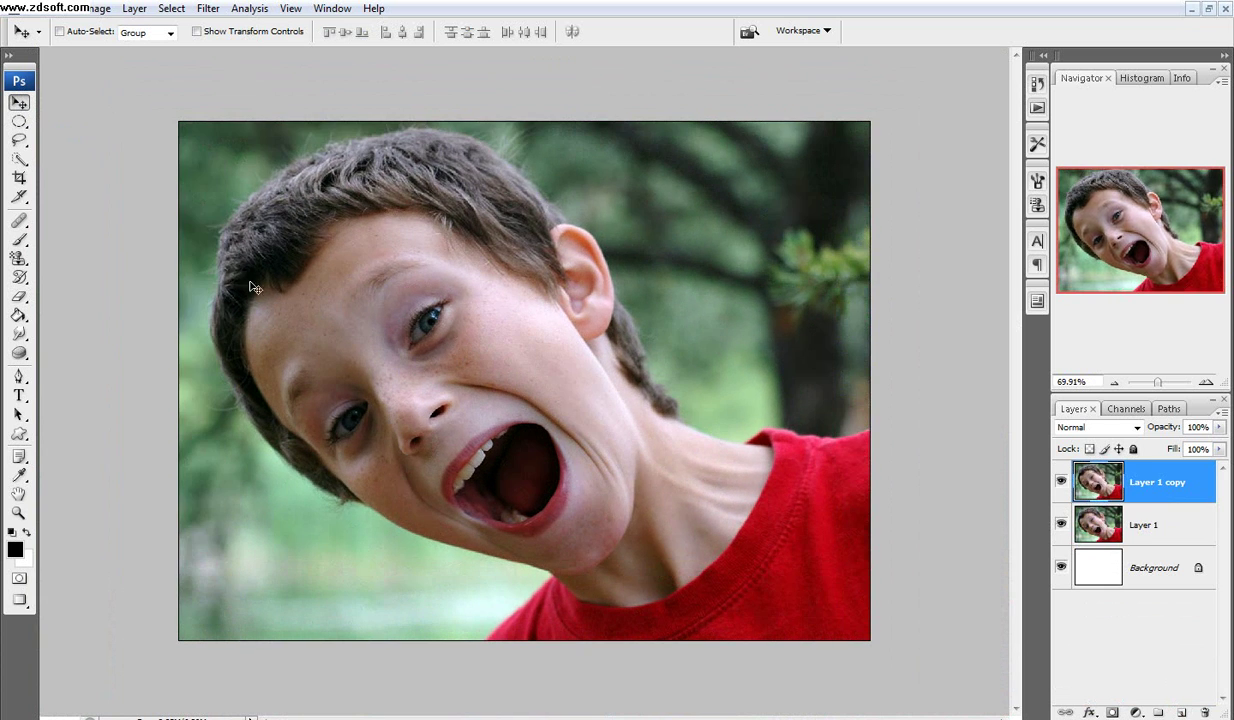
click(19, 121)
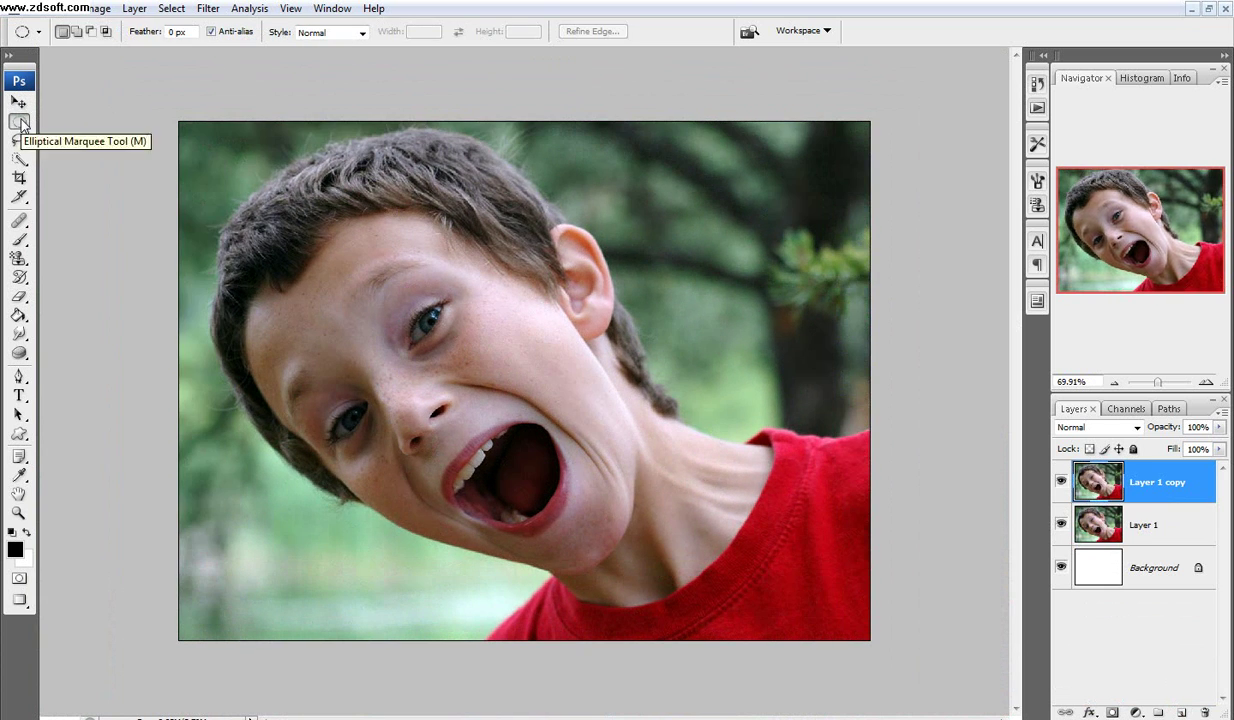
click(20, 123)
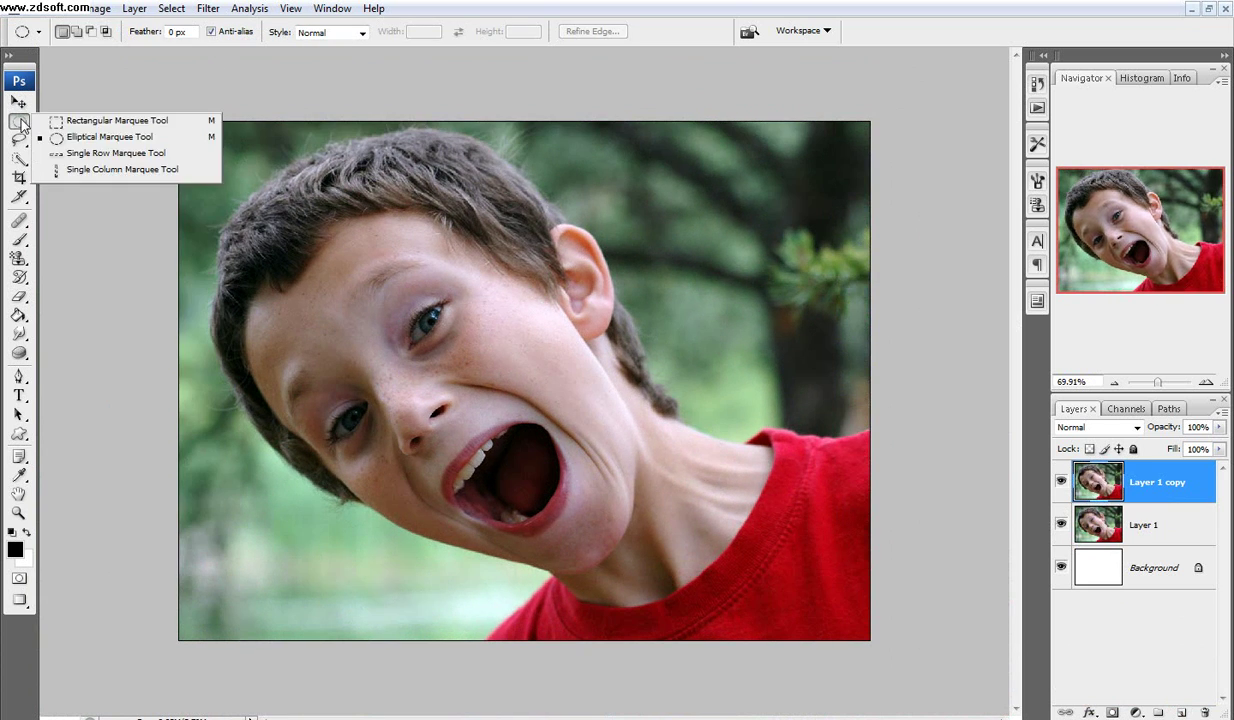
click(184, 136)
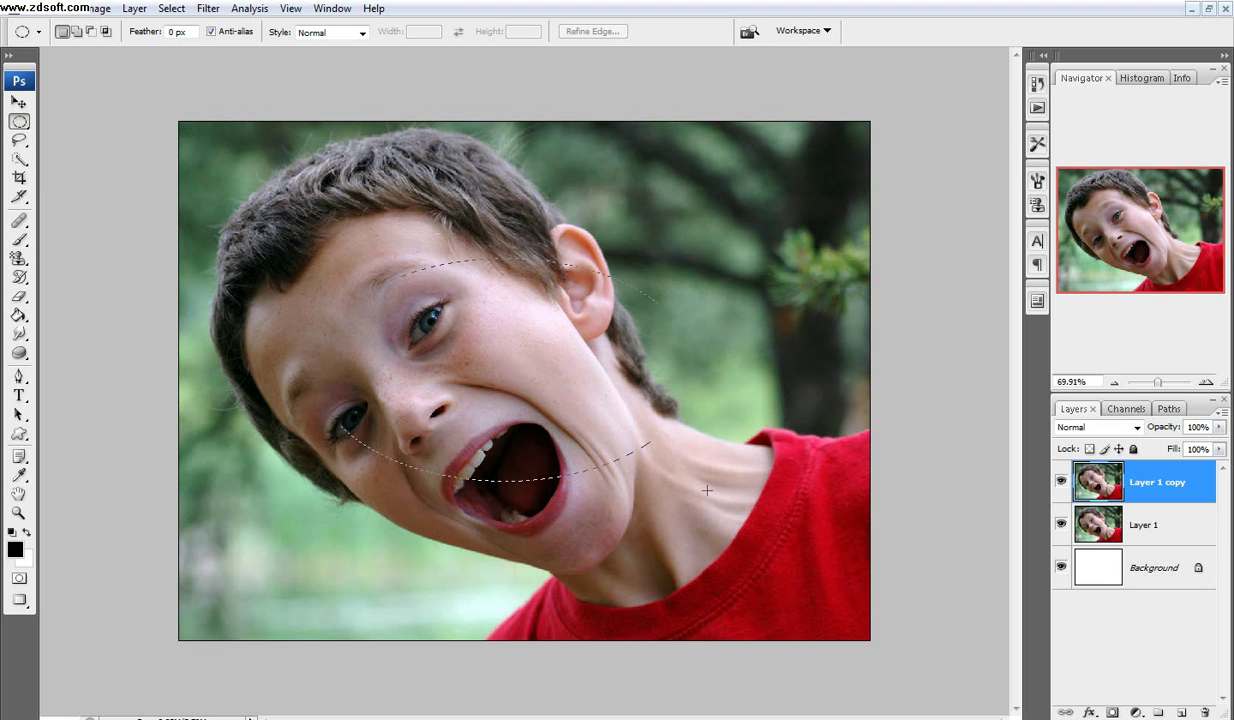
drag(794, 616, 656, 582)
drag(314, 259, 728, 350)
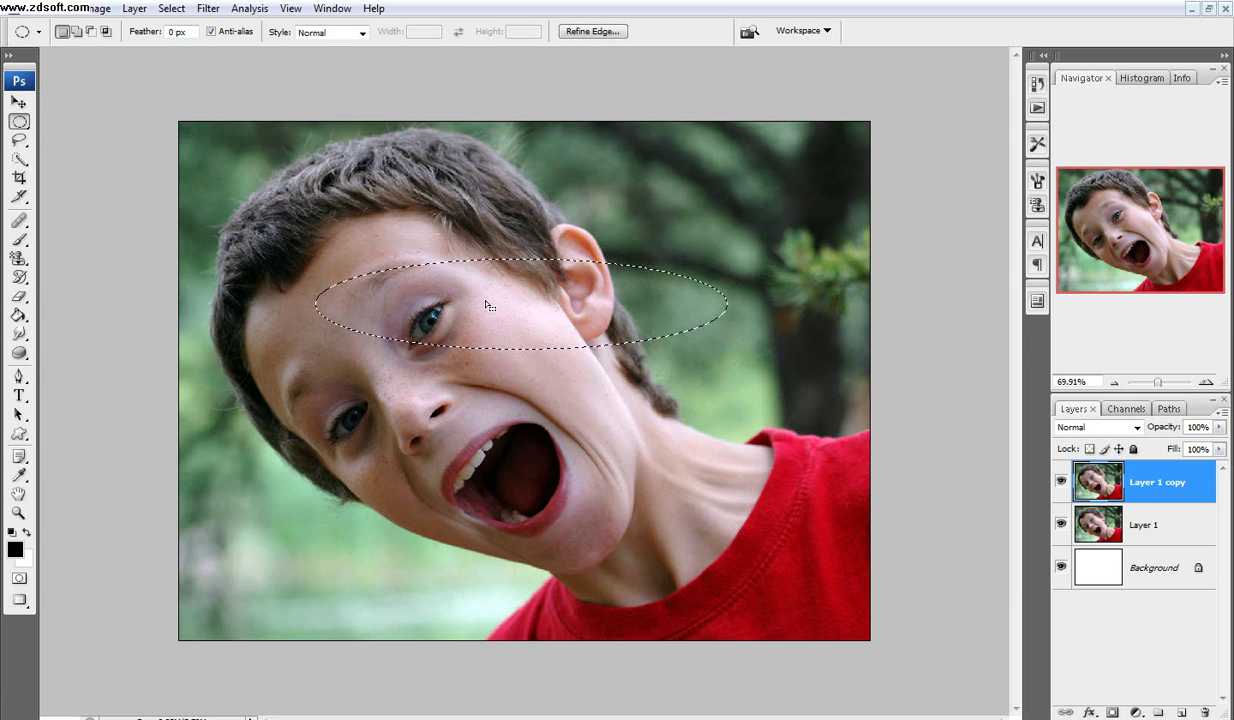
click(531, 311)
Step: Trace a lasso selection around ear, forehead, chin, cheek and neck, then deselect it
click(20, 142)
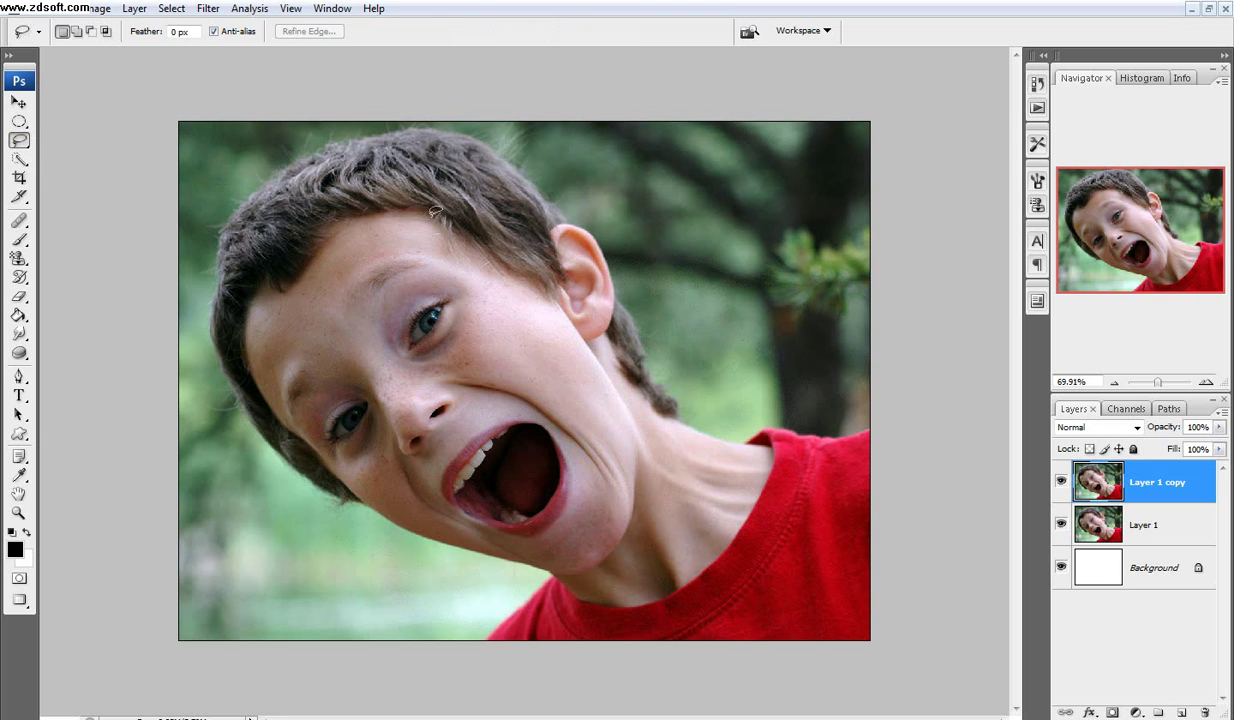
mouse_move(497, 214)
mouse_down()
mouse_move(612, 334)
mouse_move(392, 206)
mouse_move(303, 350)
mouse_up()
mouse_move(441, 508)
mouse_down()
mouse_move(513, 557)
mouse_move(518, 428)
mouse_move(534, 384)
mouse_move(695, 517)
mouse_move(812, 446)
mouse_up()
drag(770, 313, 765, 305)
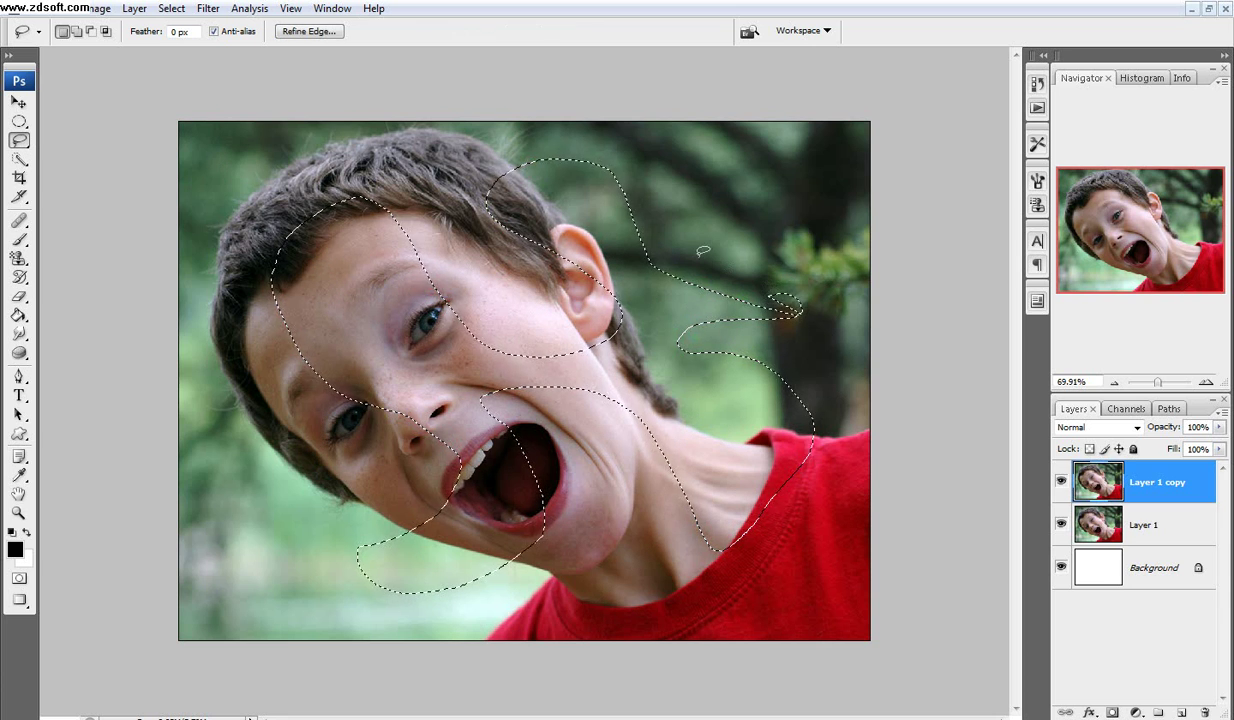
key(ctrl+d)
click(19, 159)
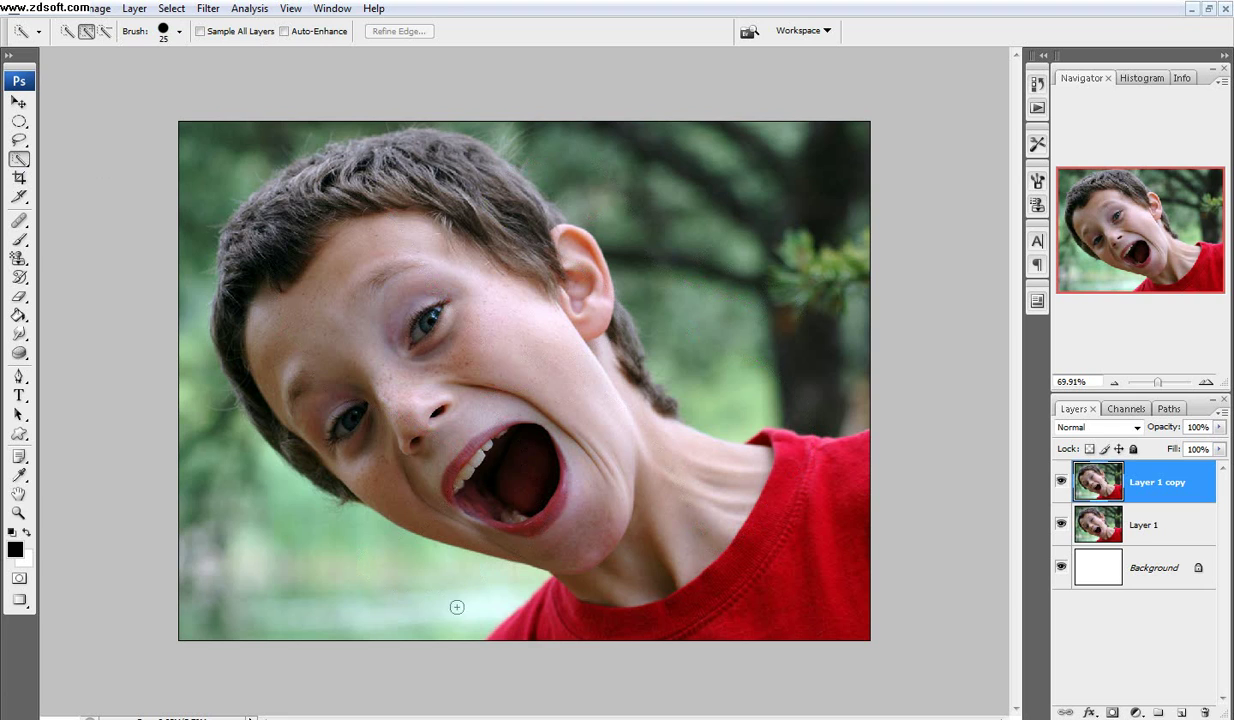
mouse_move(450, 591)
mouse_down()
mouse_move(469, 588)
mouse_move(380, 540)
mouse_move(331, 539)
mouse_up()
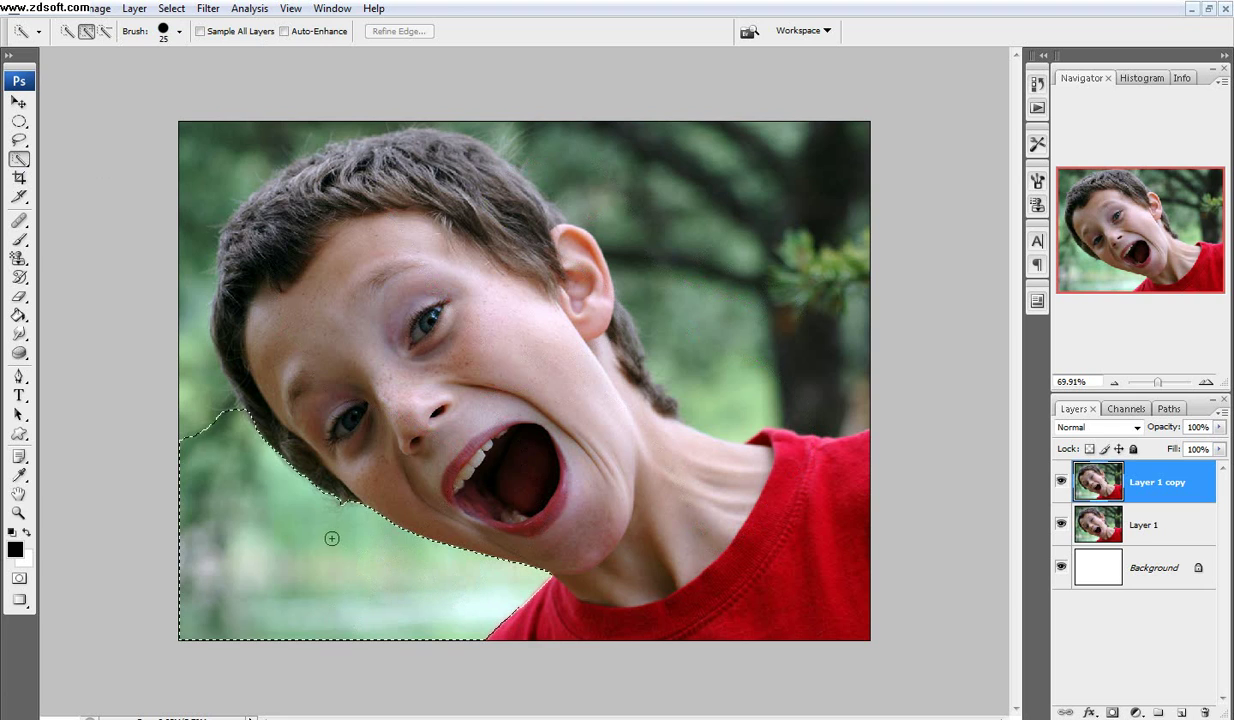
mouse_move(216, 447)
mouse_down()
mouse_move(182, 330)
mouse_move(197, 319)
mouse_move(202, 331)
mouse_move(182, 271)
mouse_move(236, 140)
mouse_up()
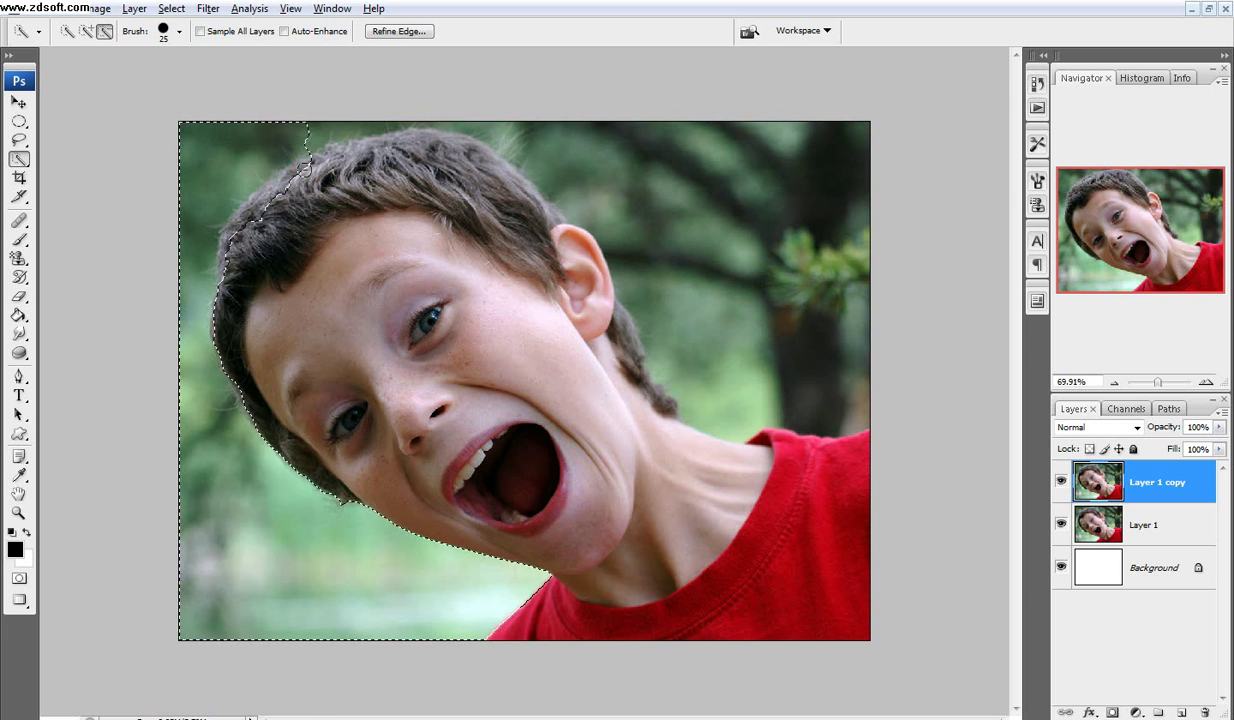
alt+click(304, 164)
drag(304, 164, 277, 182)
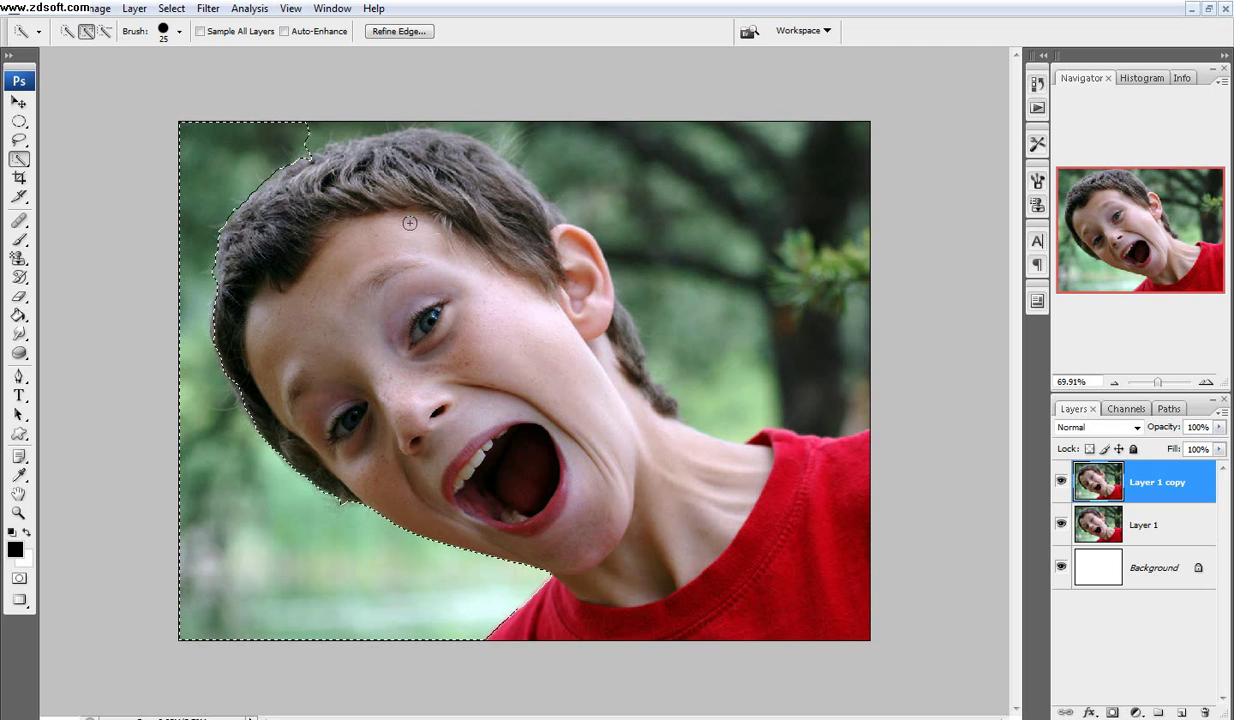
key(ctrl+d)
click(34, 182)
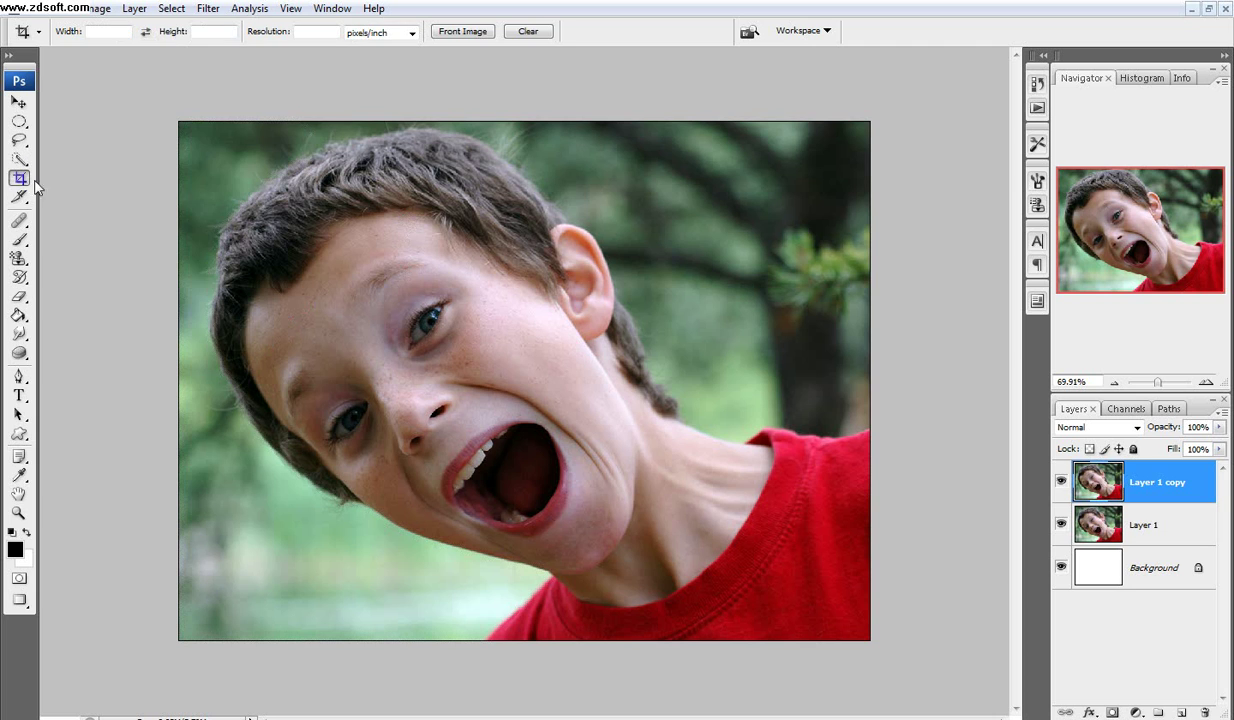
drag(642, 518, 644, 584)
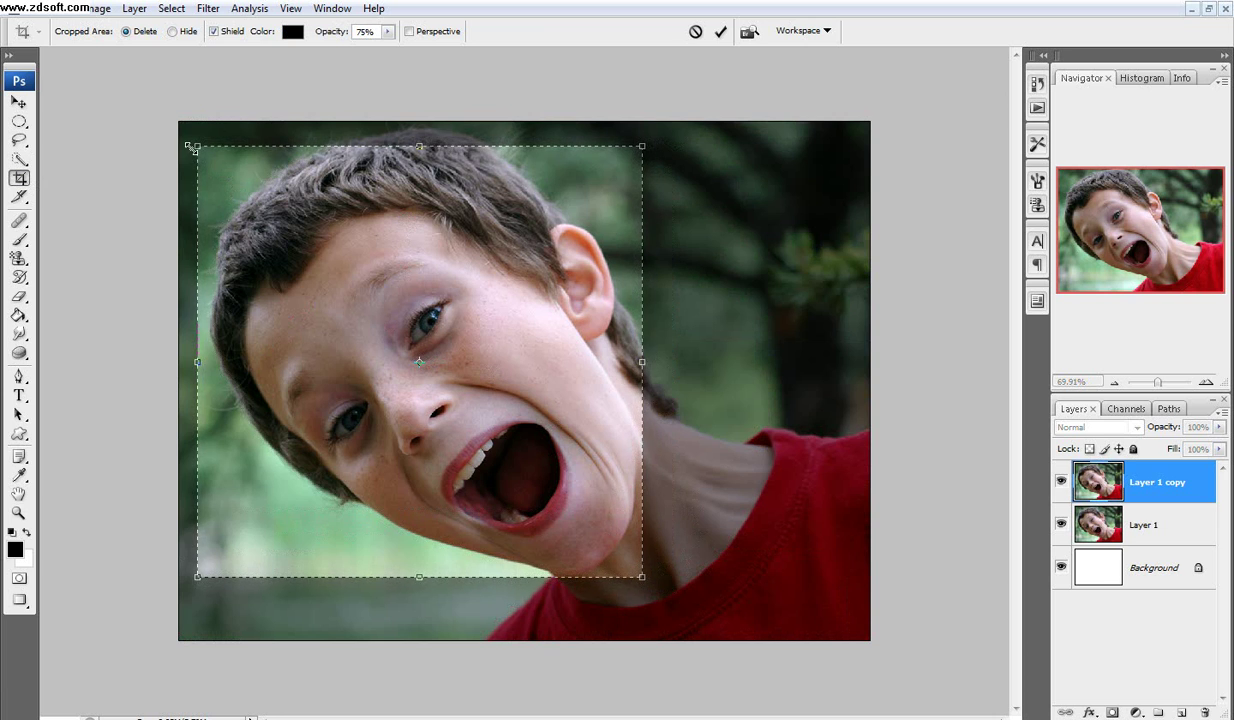
drag(197, 146, 207, 126)
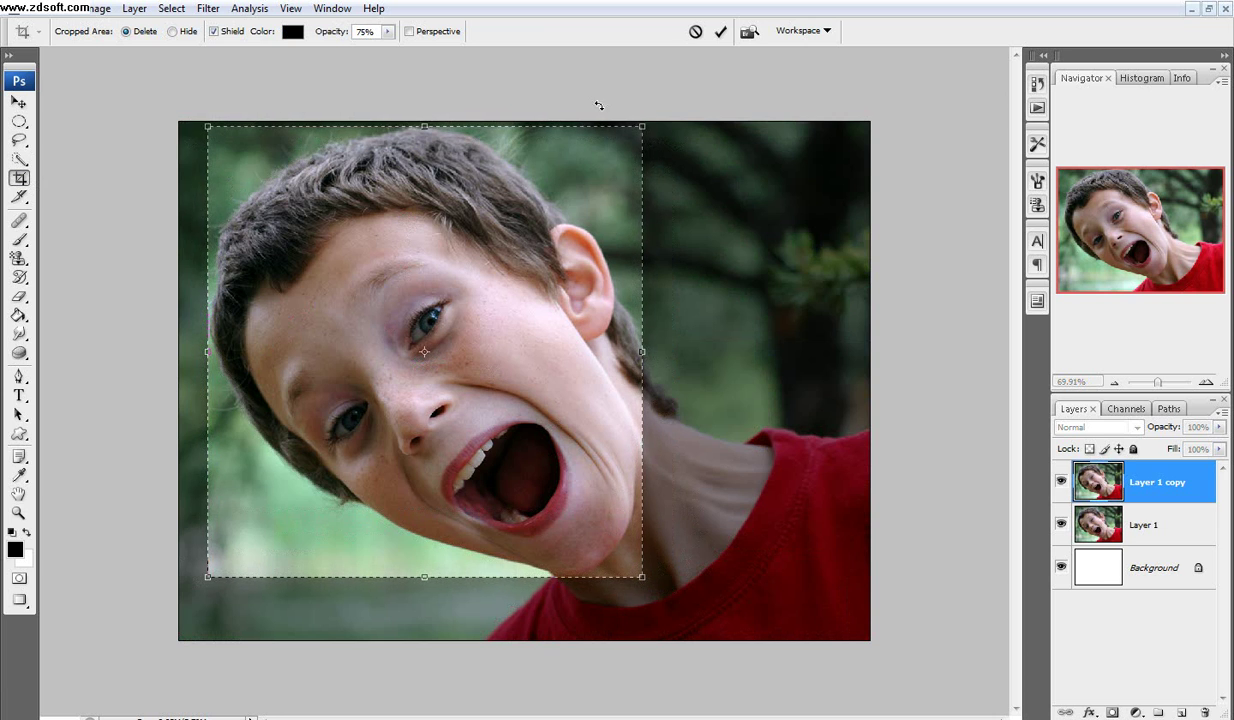
click(720, 31)
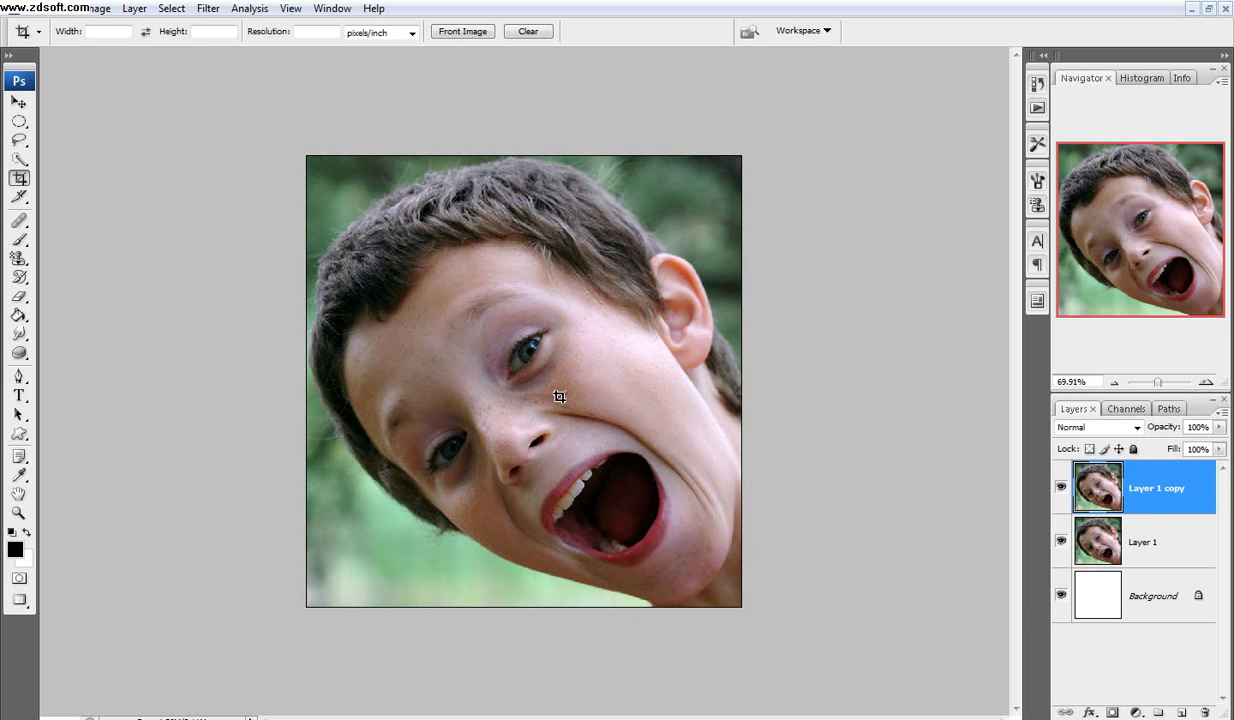
key(ctrl+z)
click(19, 197)
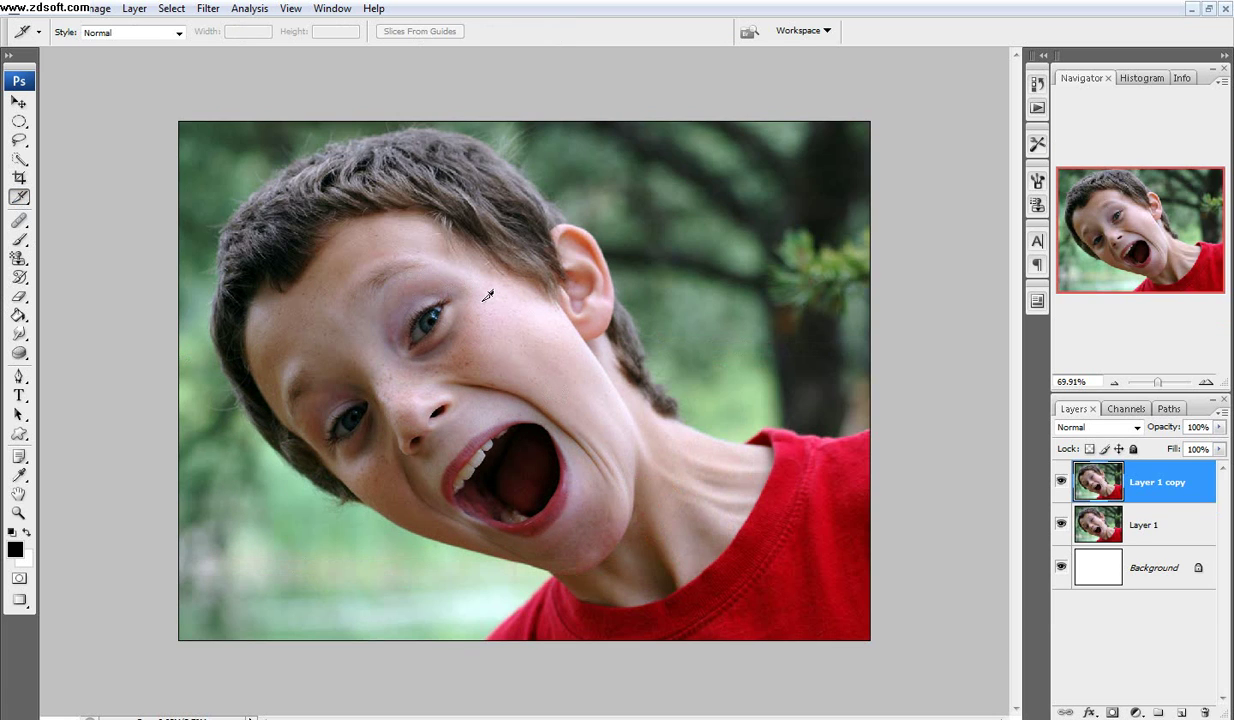
Step: Divide a slice over the cheek and mouth into five horizontal slices and move one divider
drag(461, 296, 717, 523)
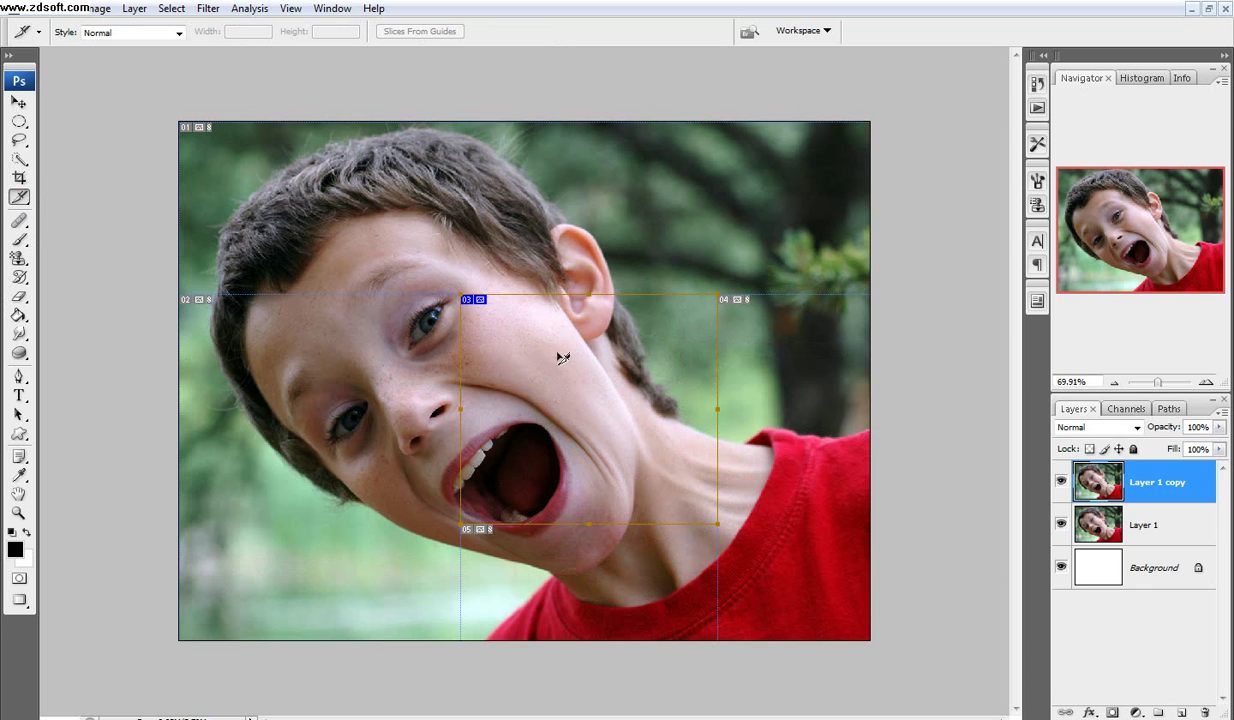
right_click(509, 345)
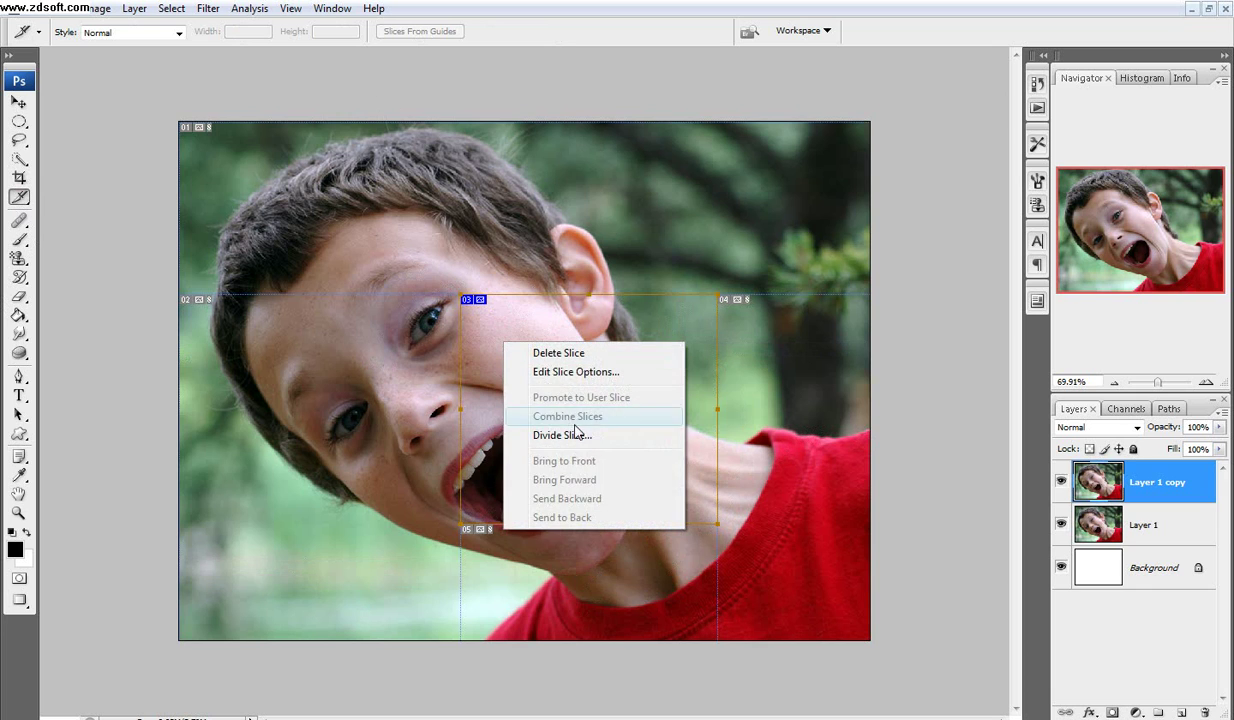
click(555, 430)
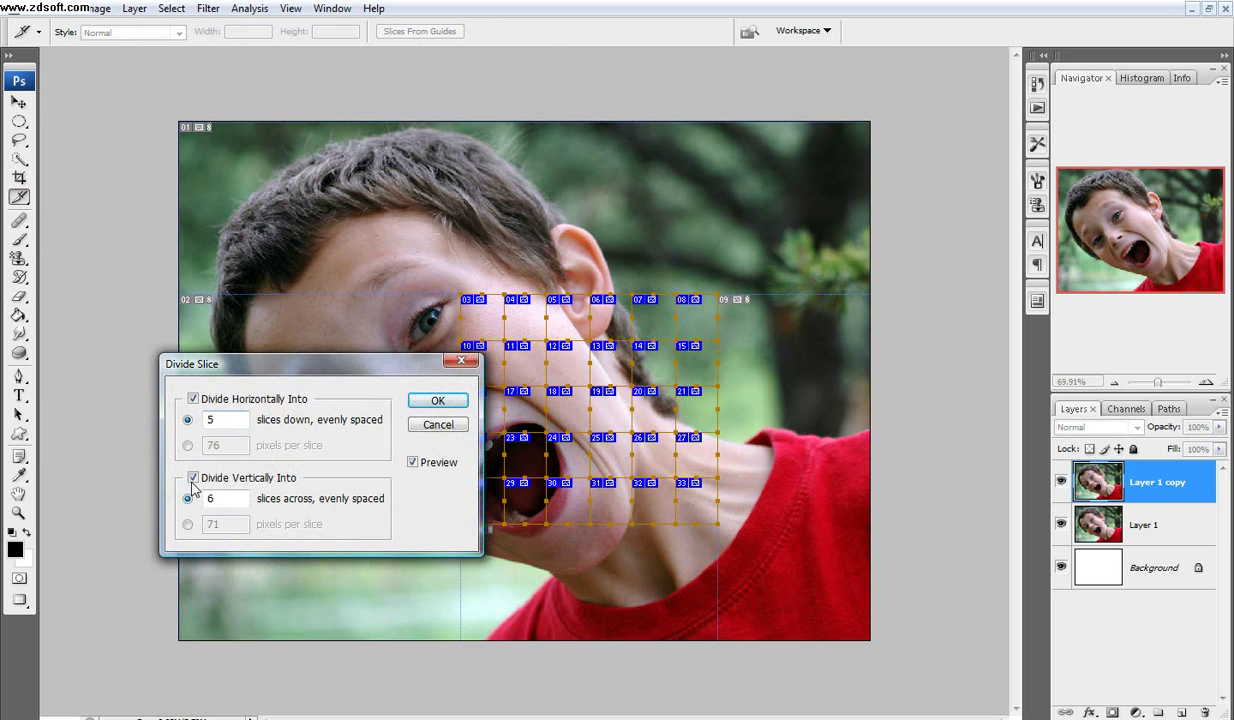
click(192, 478)
click(437, 400)
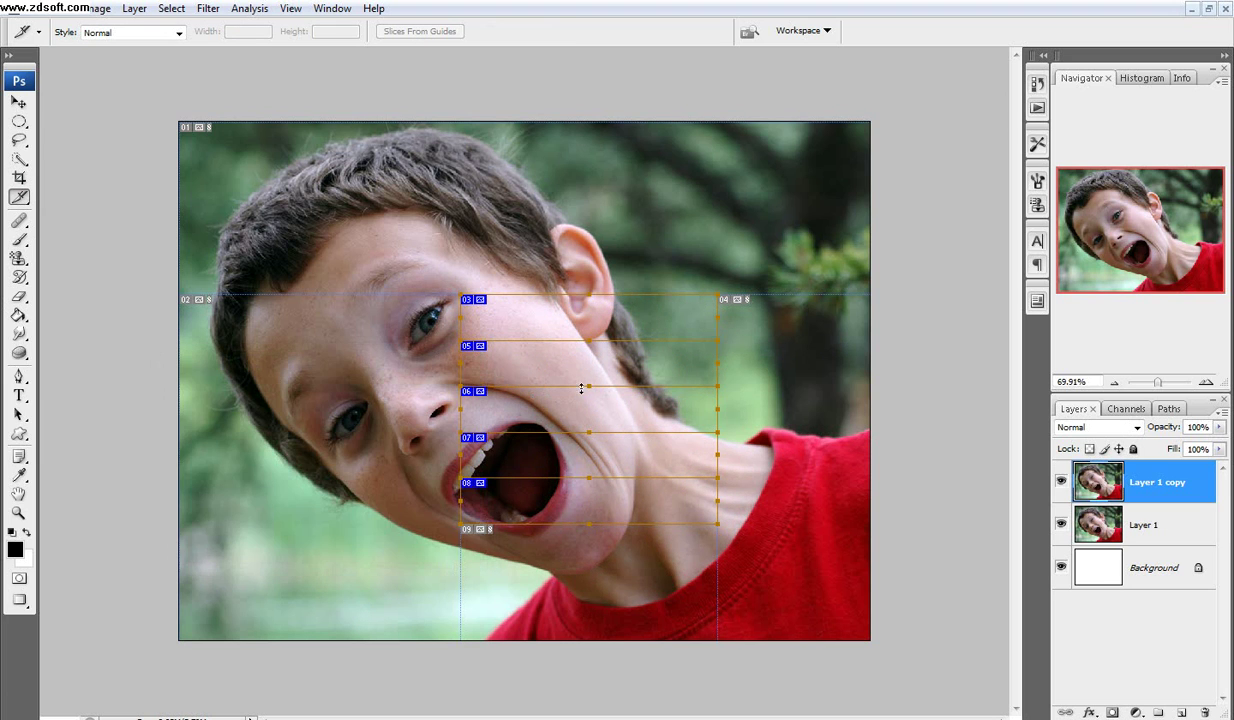
drag(590, 386, 553, 349)
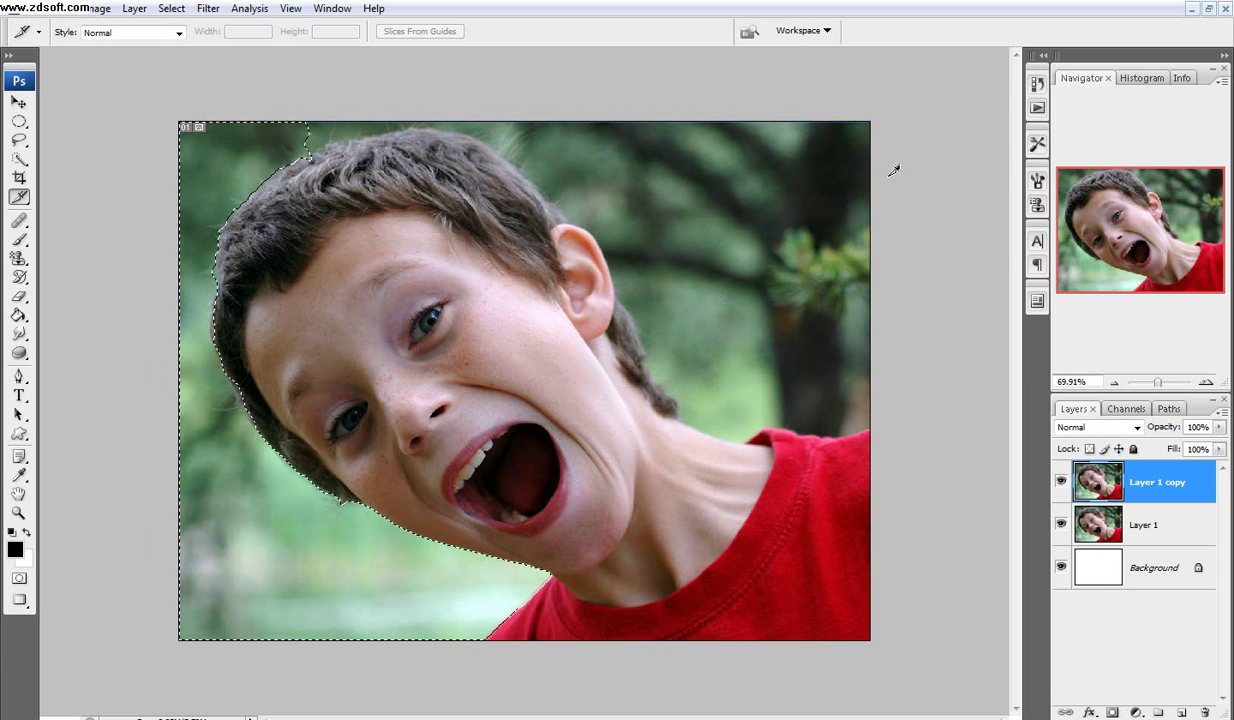
Step: Deselect, then remove a freckle on the cheek with the Spot Healing Brush
key(ctrl+d)
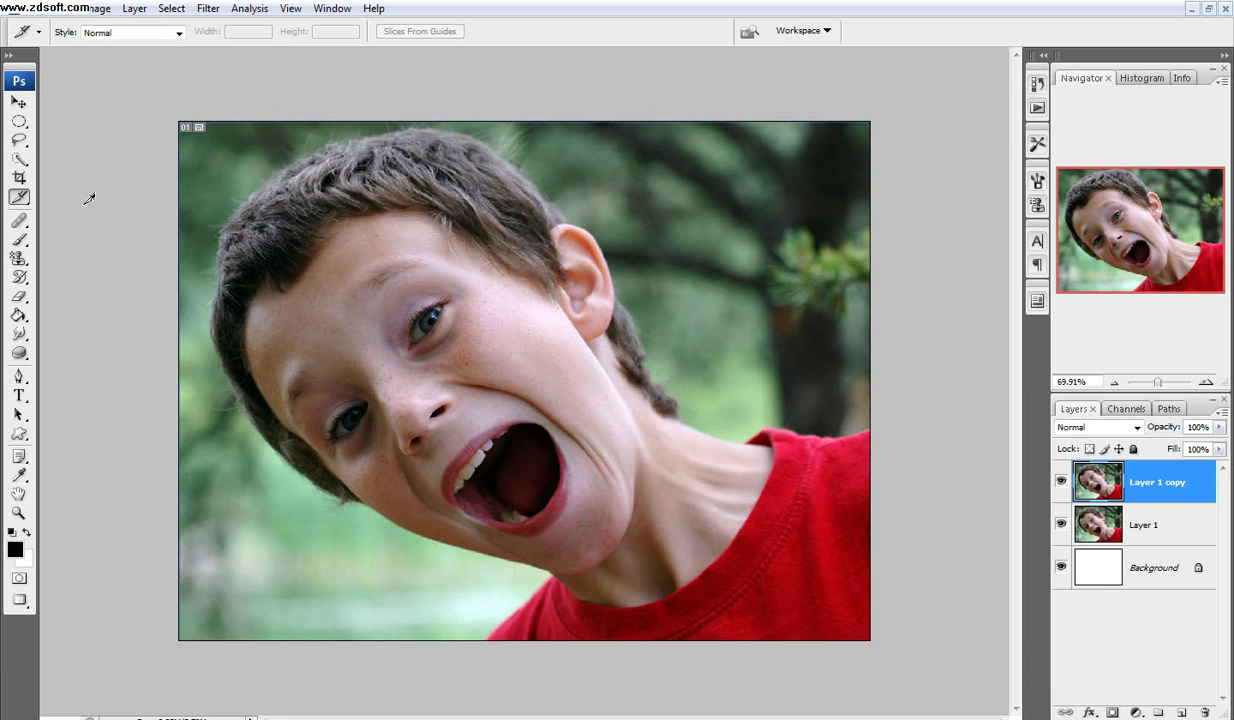
click(18, 223)
right_click(18, 223)
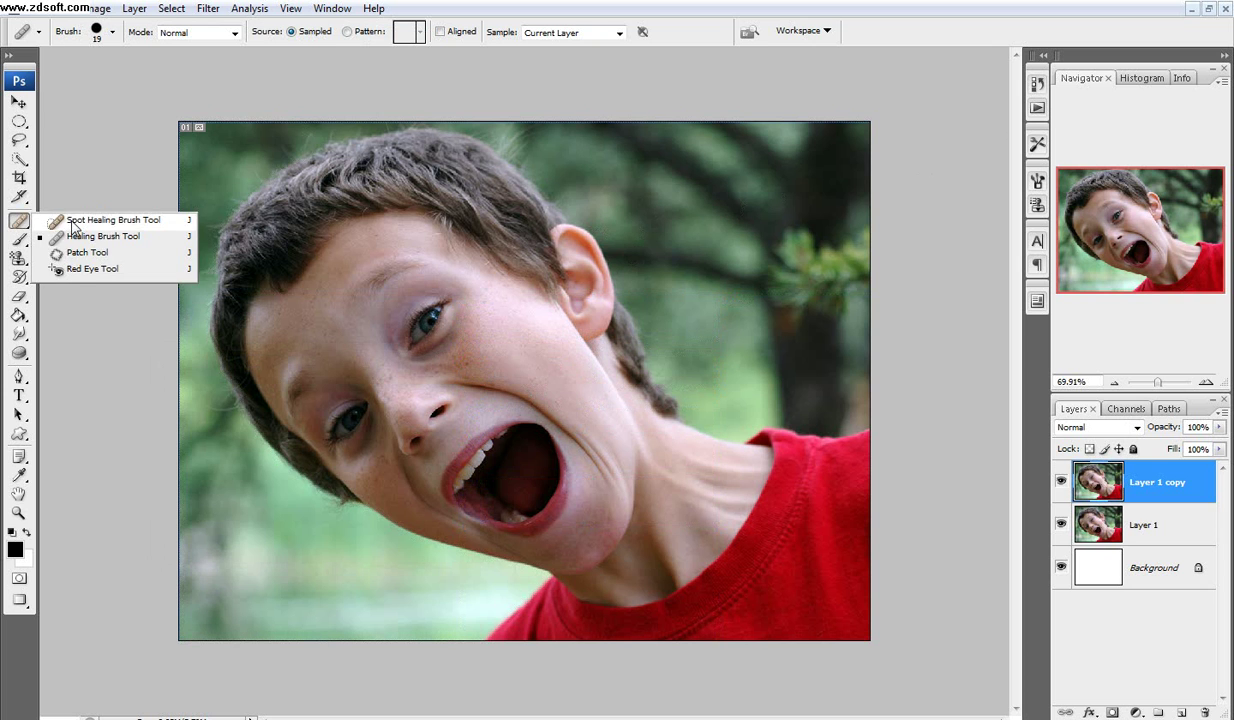
click(72, 220)
scroll(430, 330, up, 5)
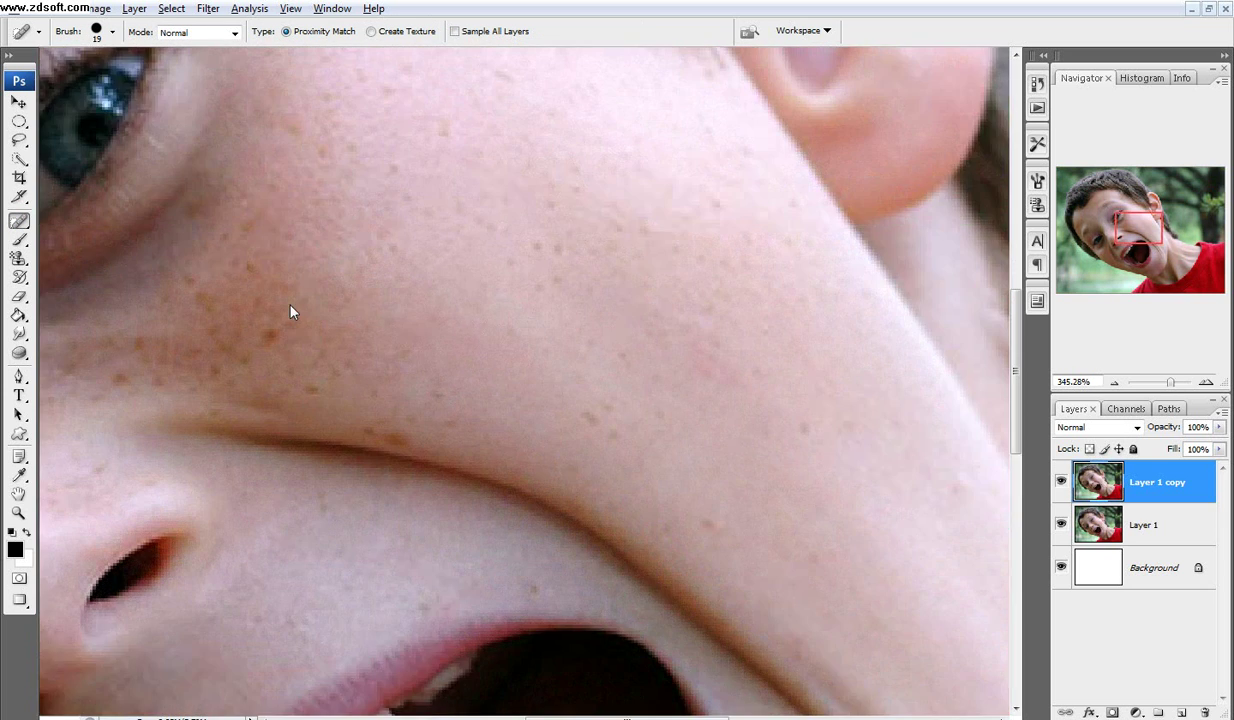
drag(290, 313, 463, 350)
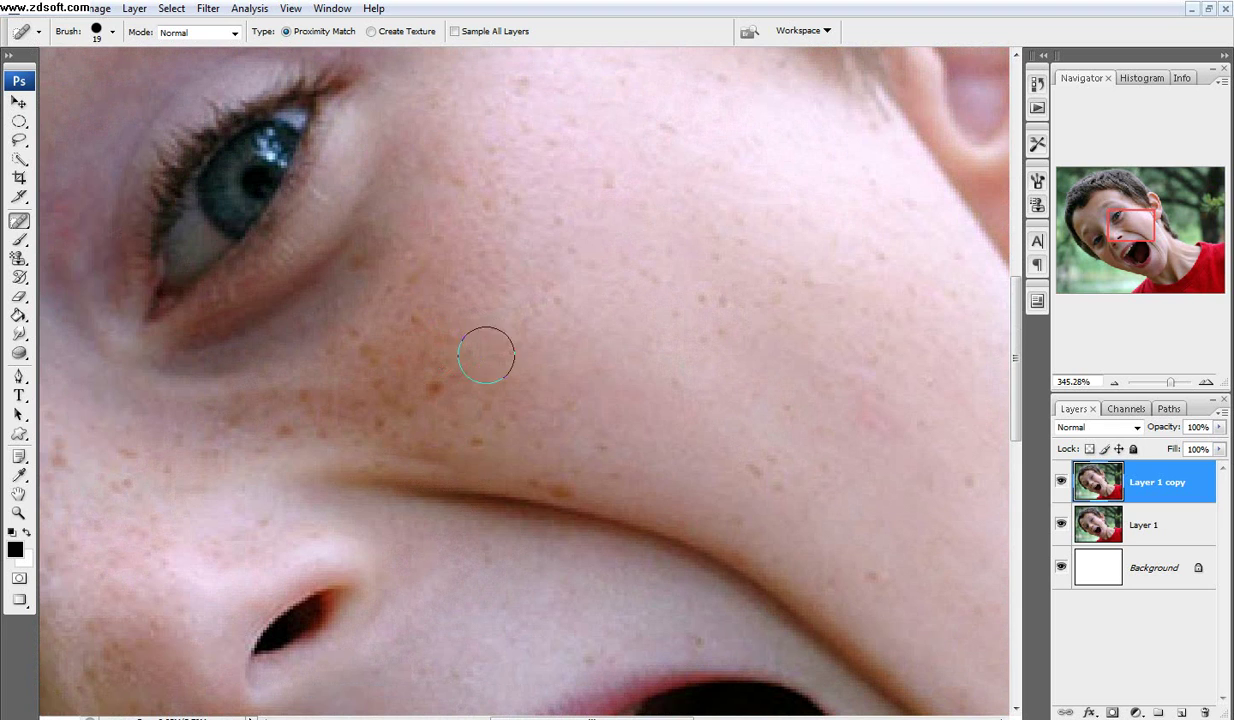
click(430, 375)
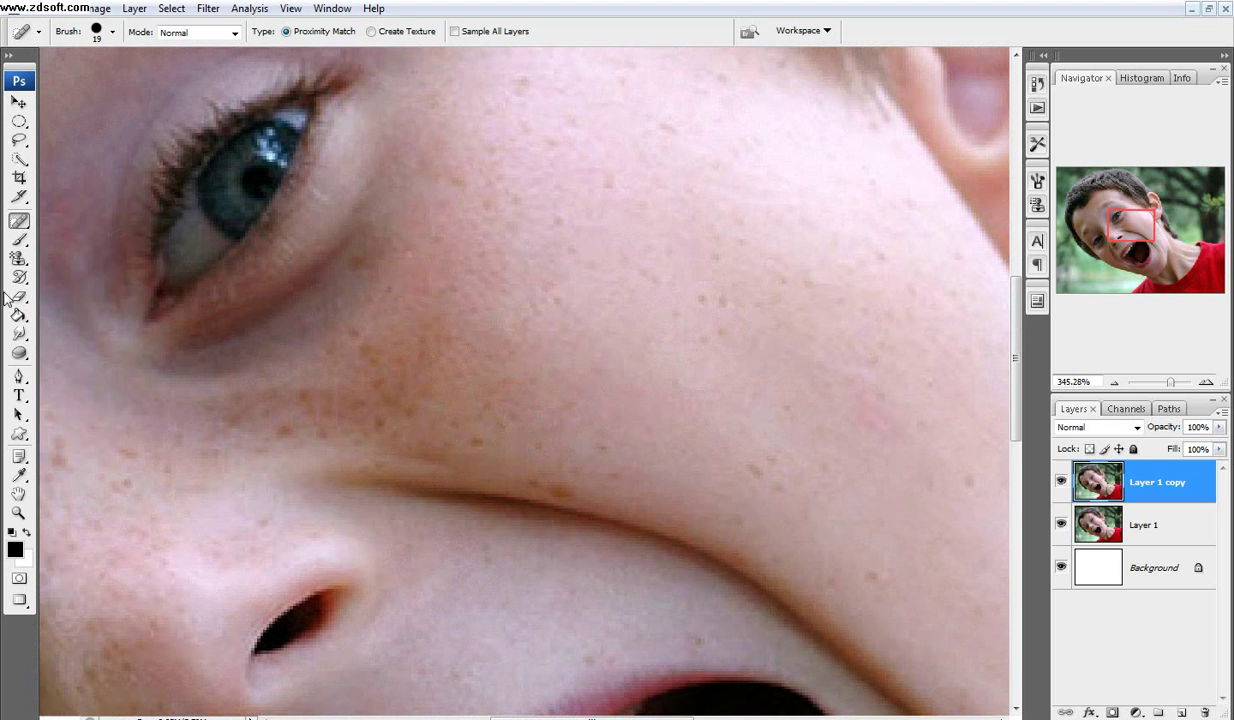
Step: Heal the freckled area and the crease on the cheek with the Healing Brush, sampling clean skin
right_click(17, 228)
click(80, 230)
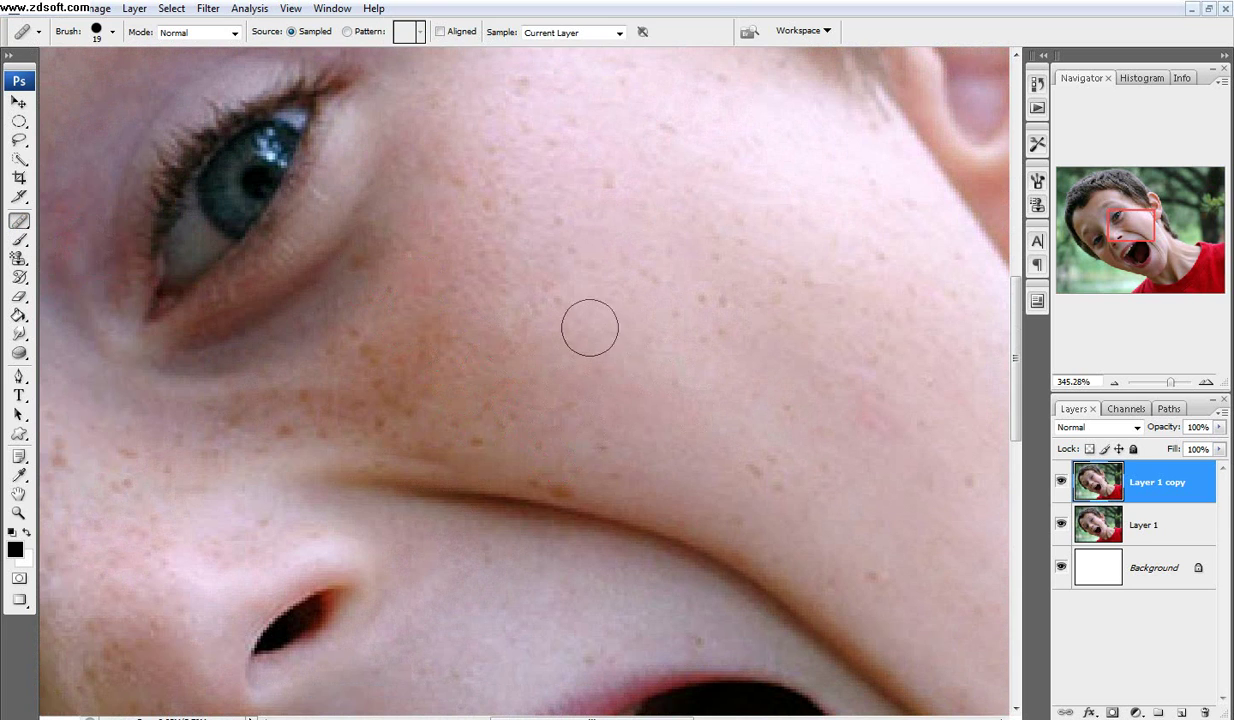
alt+click(670, 337)
mouse_move(375, 345)
mouse_down()
mouse_move(436, 331)
mouse_move(413, 386)
mouse_move(426, 340)
mouse_move(375, 340)
mouse_up()
alt+click(601, 301)
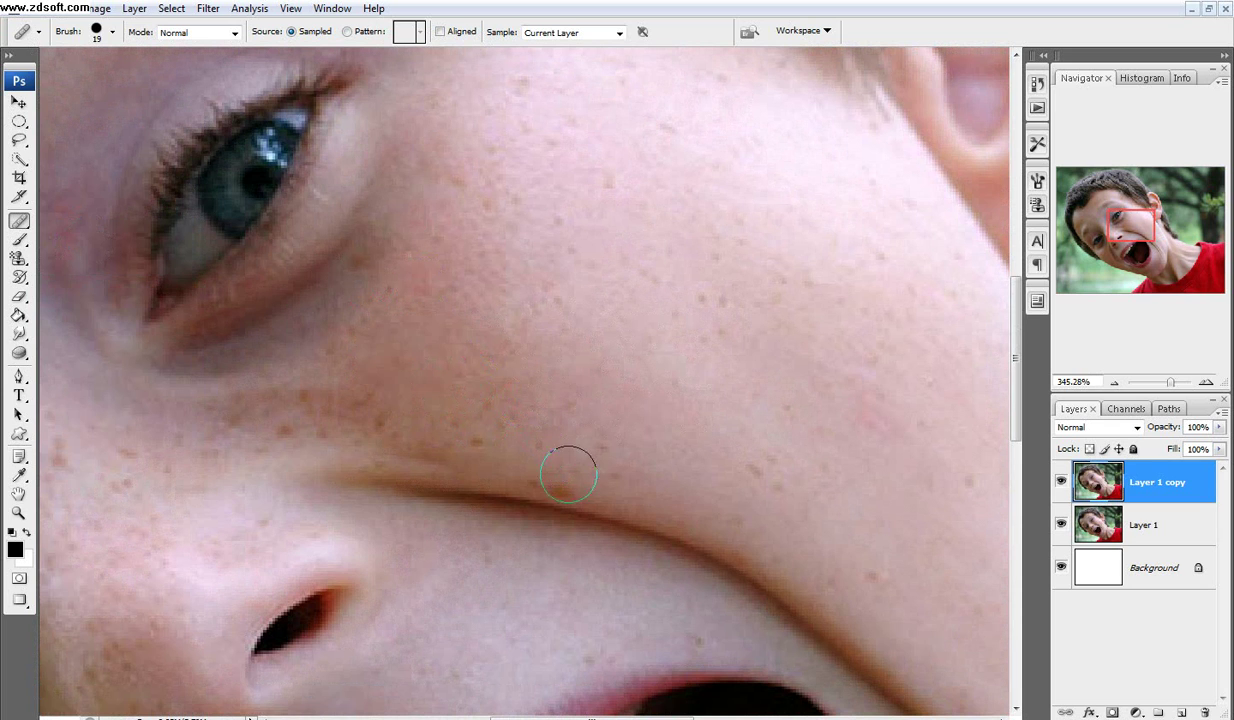
drag(567, 474, 560, 483)
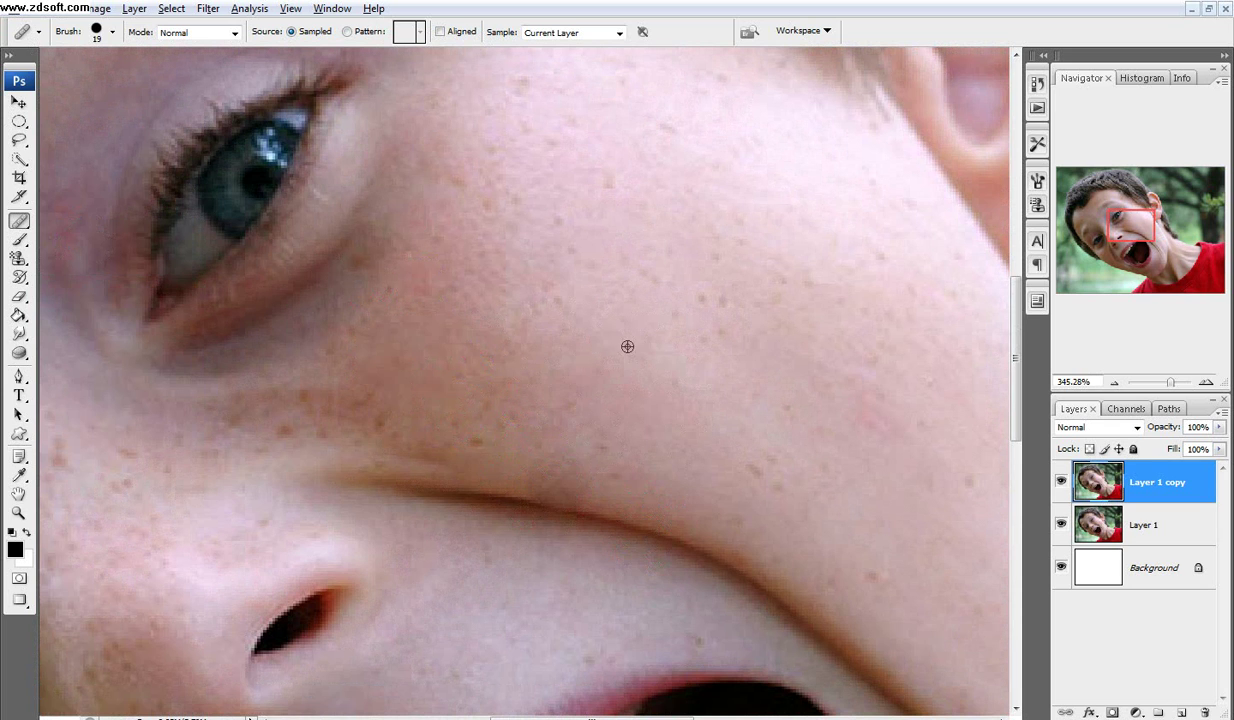
Step: Heal a skin blemish on the cheek below the eye
drag(527, 612, 768, 237)
drag(386, 319, 730, 285)
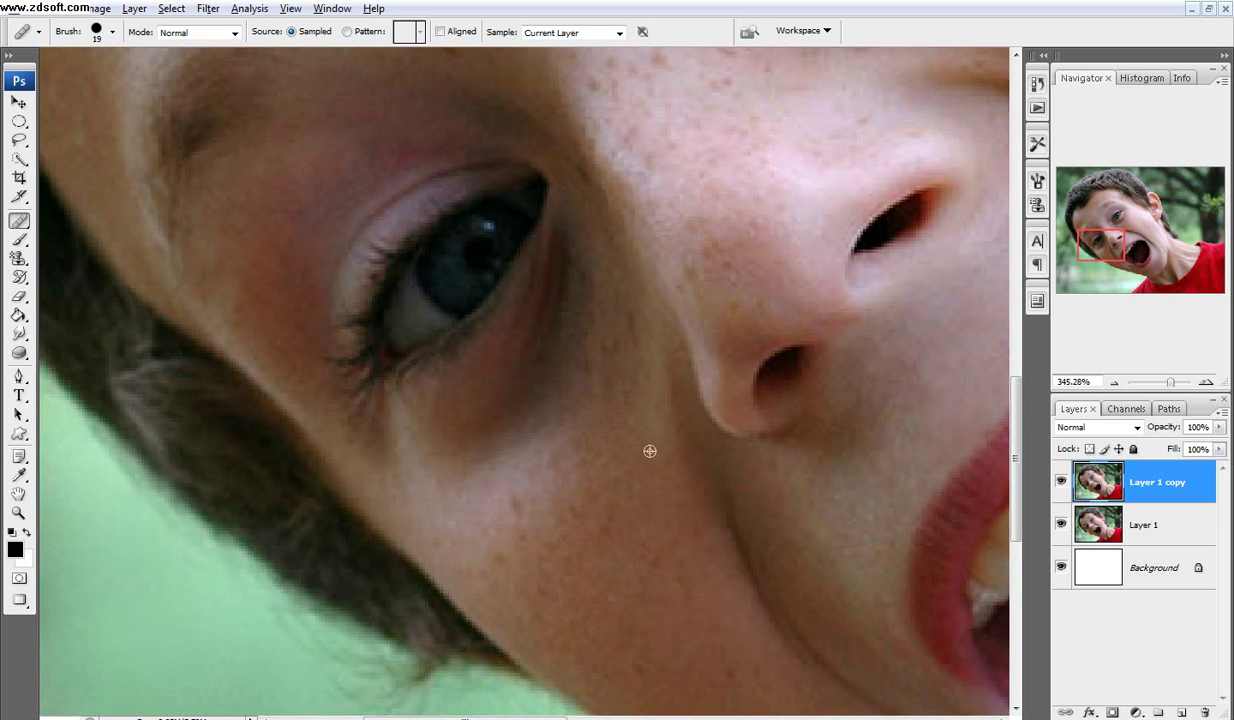
scroll(650, 445, down, 3)
drag(658, 412, 594, 608)
scroll(410, 310, up, 4)
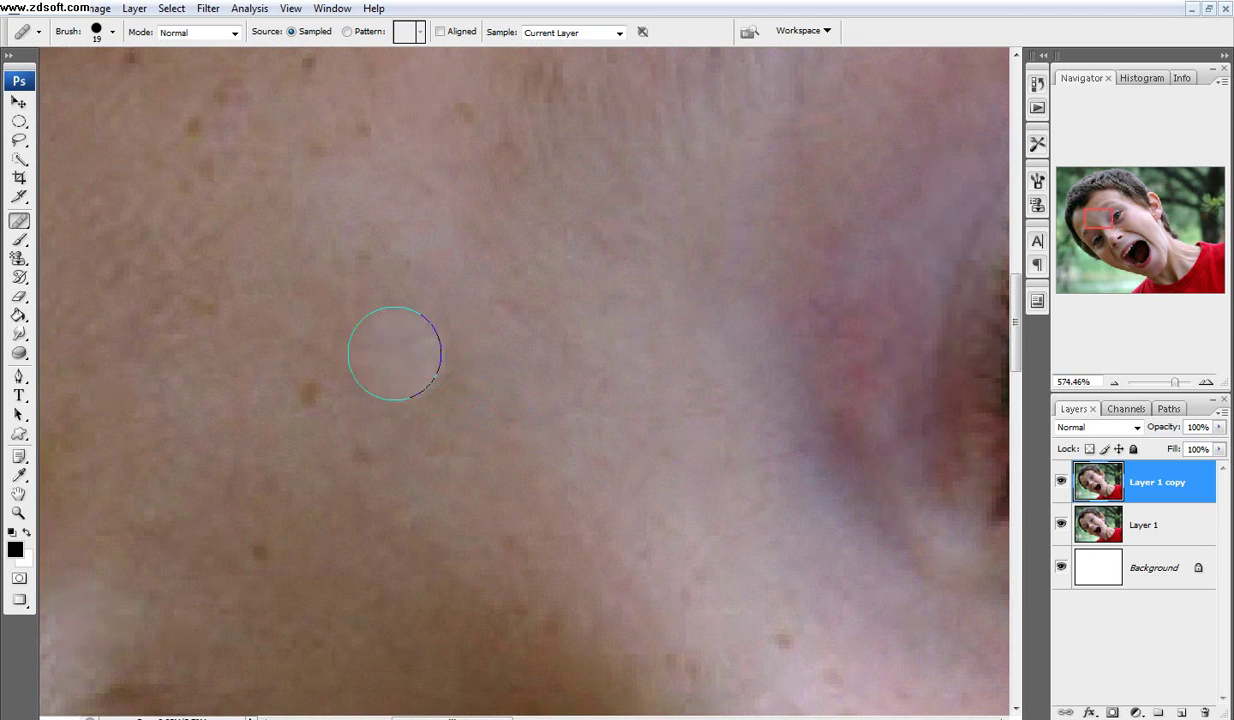
click(396, 349)
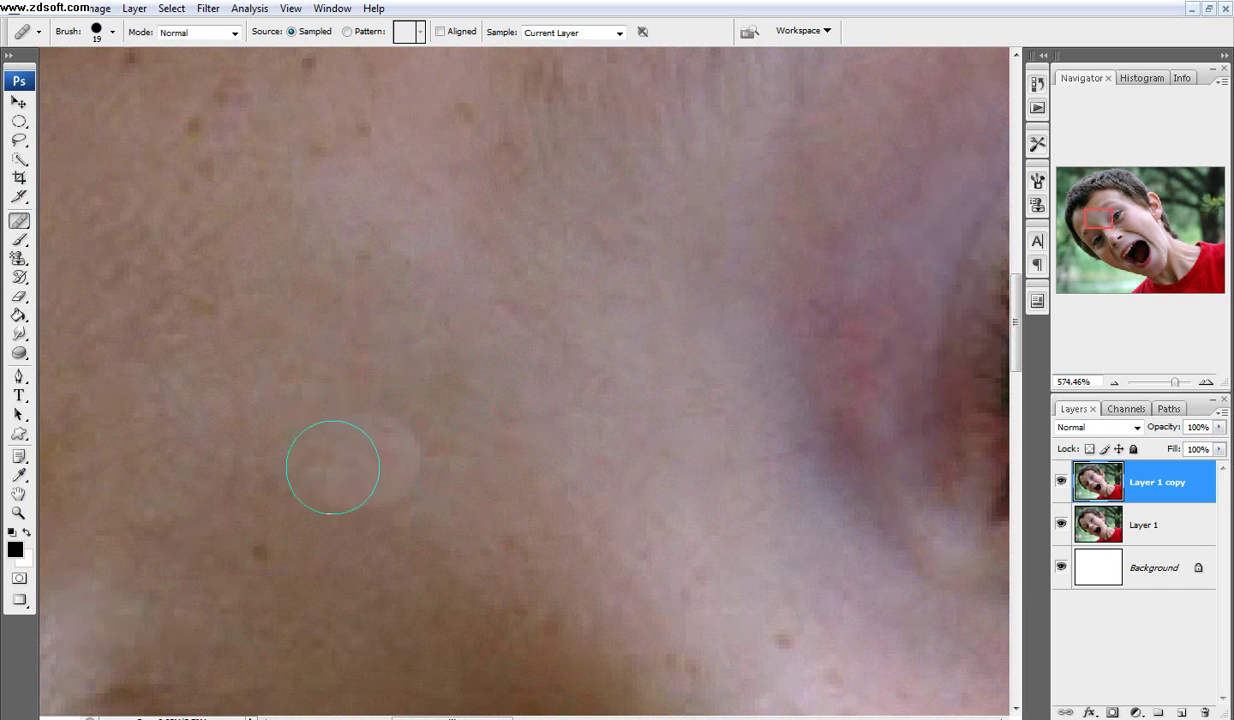
scroll(495, 343, down, 2)
scroll(501, 341, down, 2)
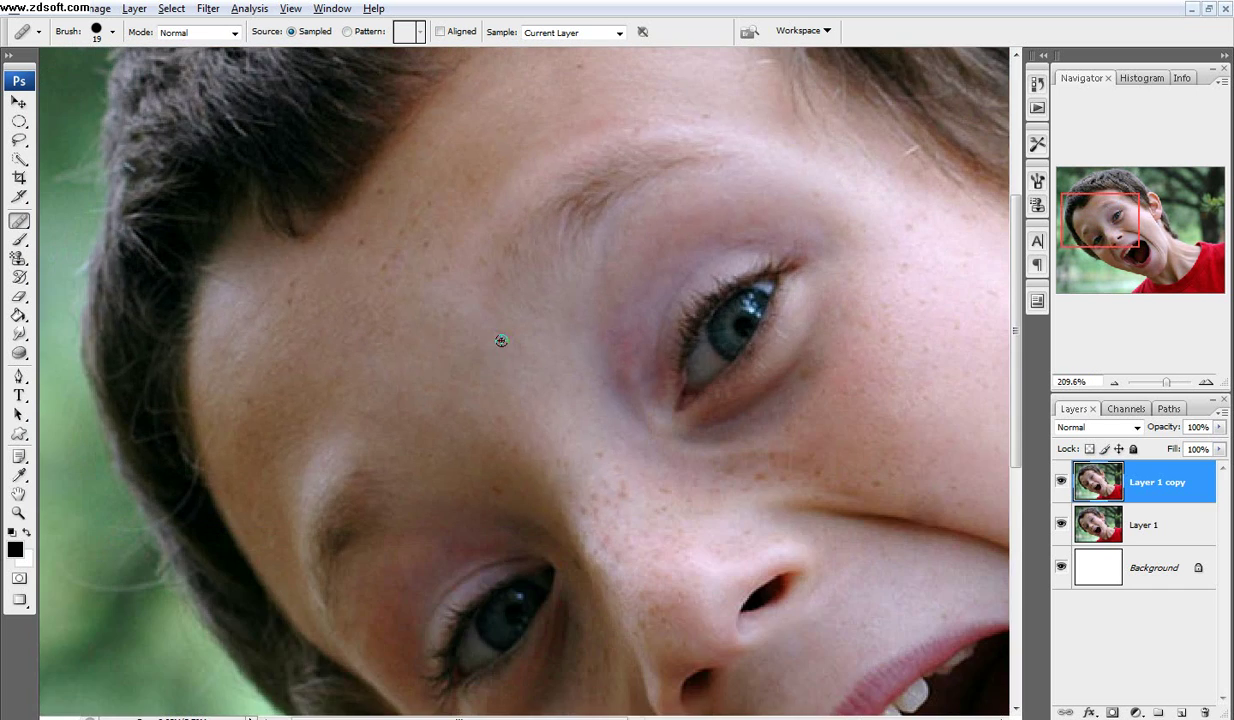
click(19, 228)
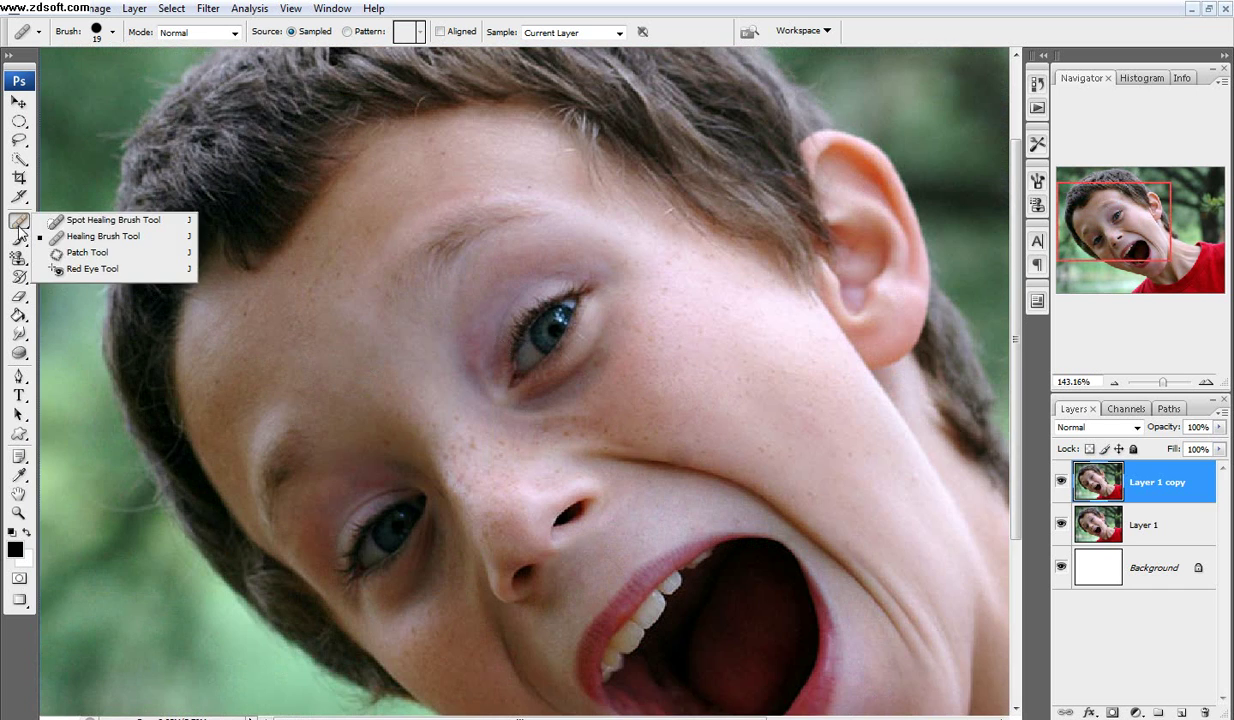
Step: With the Red Eye Tool active, open the smiling girl's portrait from Desktop > stuff > youtube
click(146, 268)
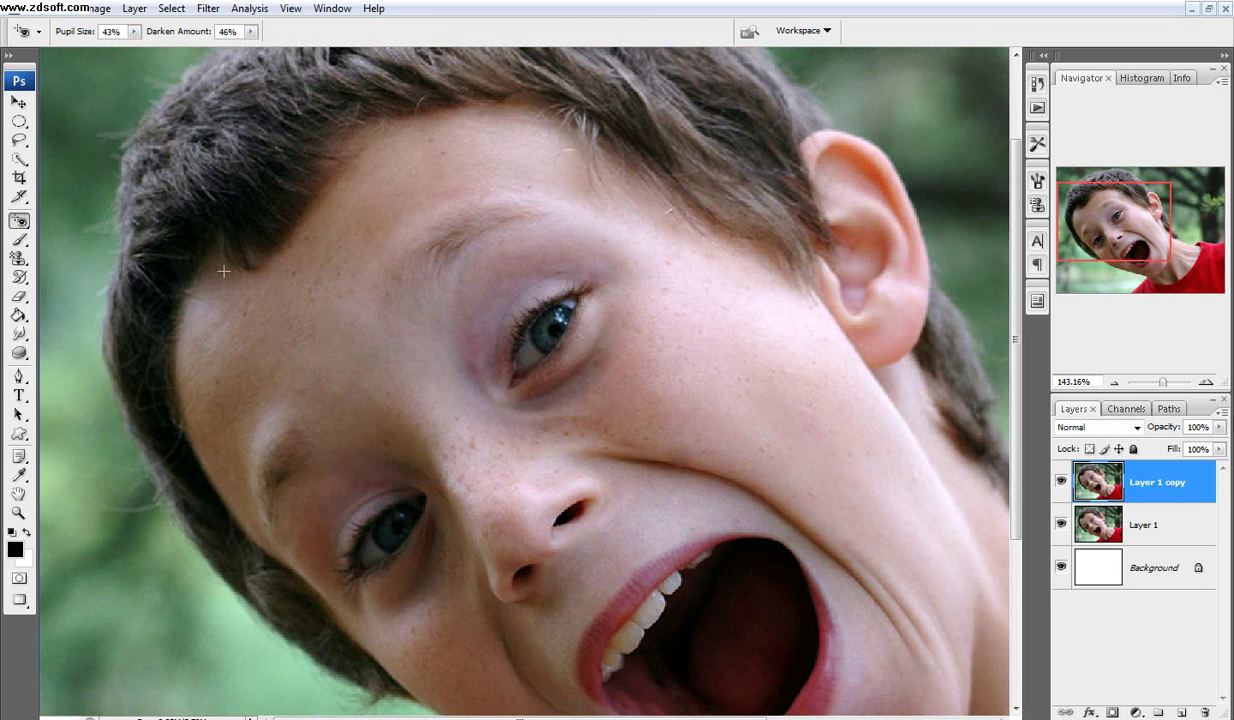
click(1192, 9)
click(137, 715)
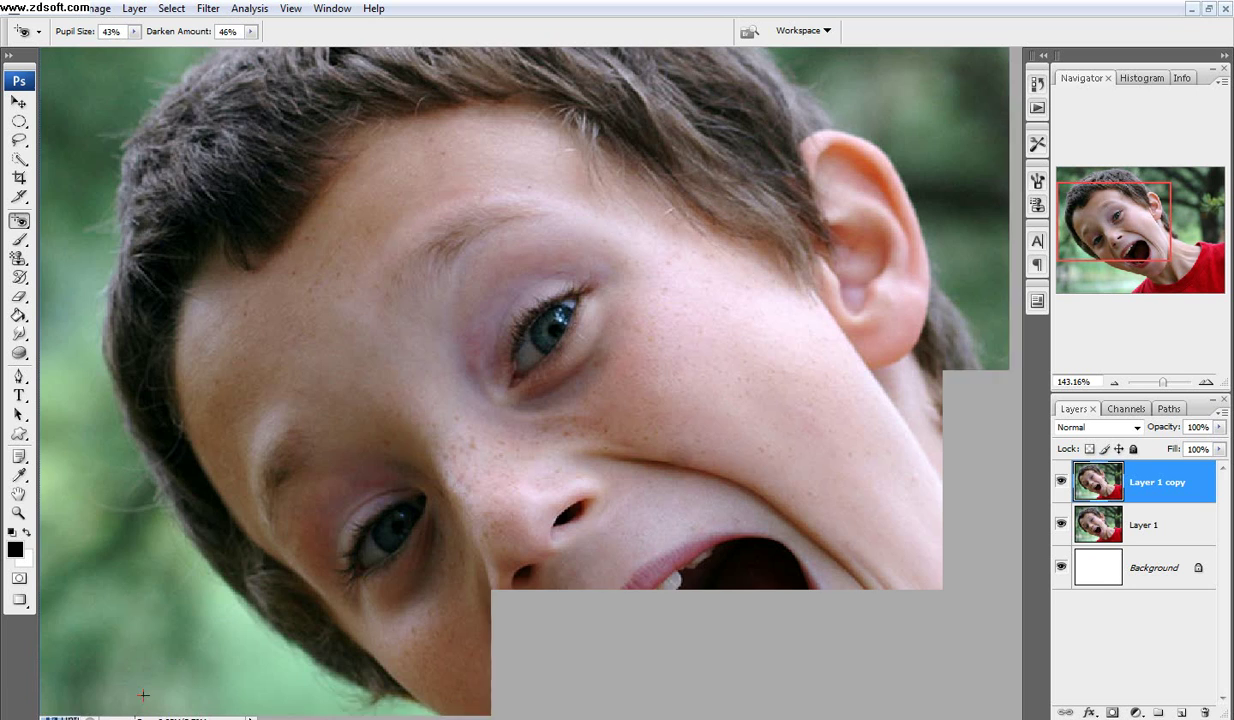
click(65, 9)
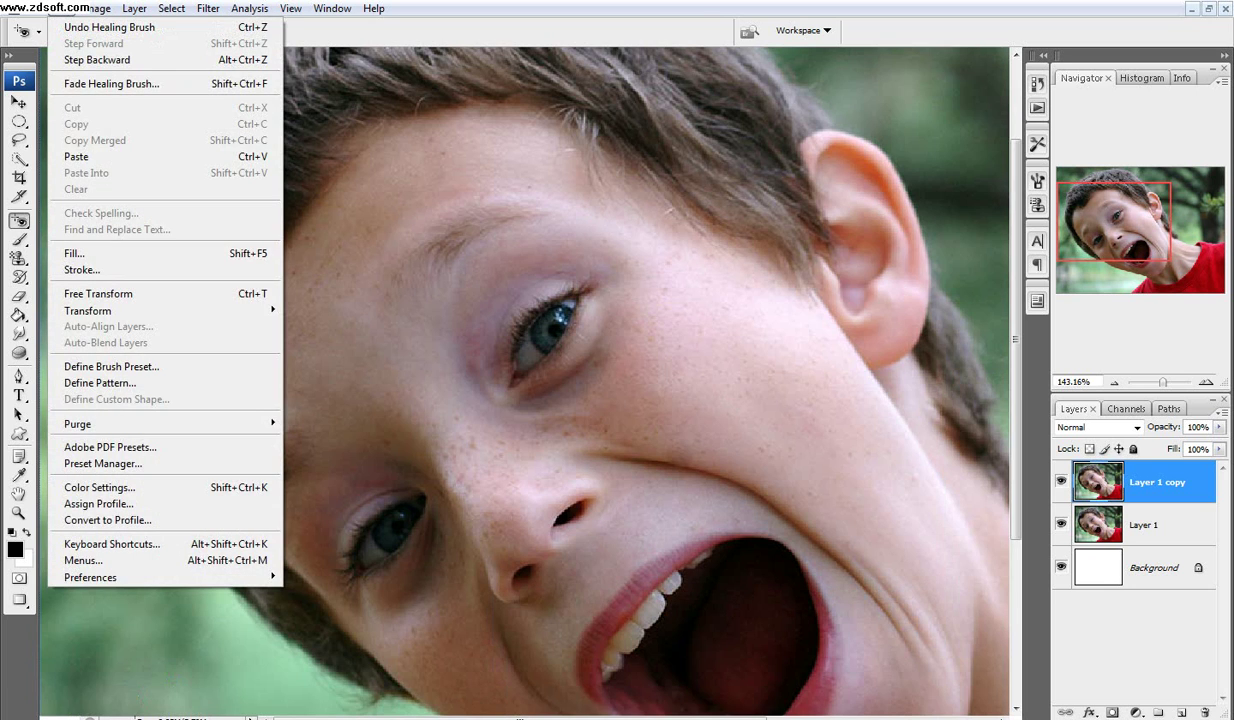
key(Escape)
scroll(289, 524, down, 1)
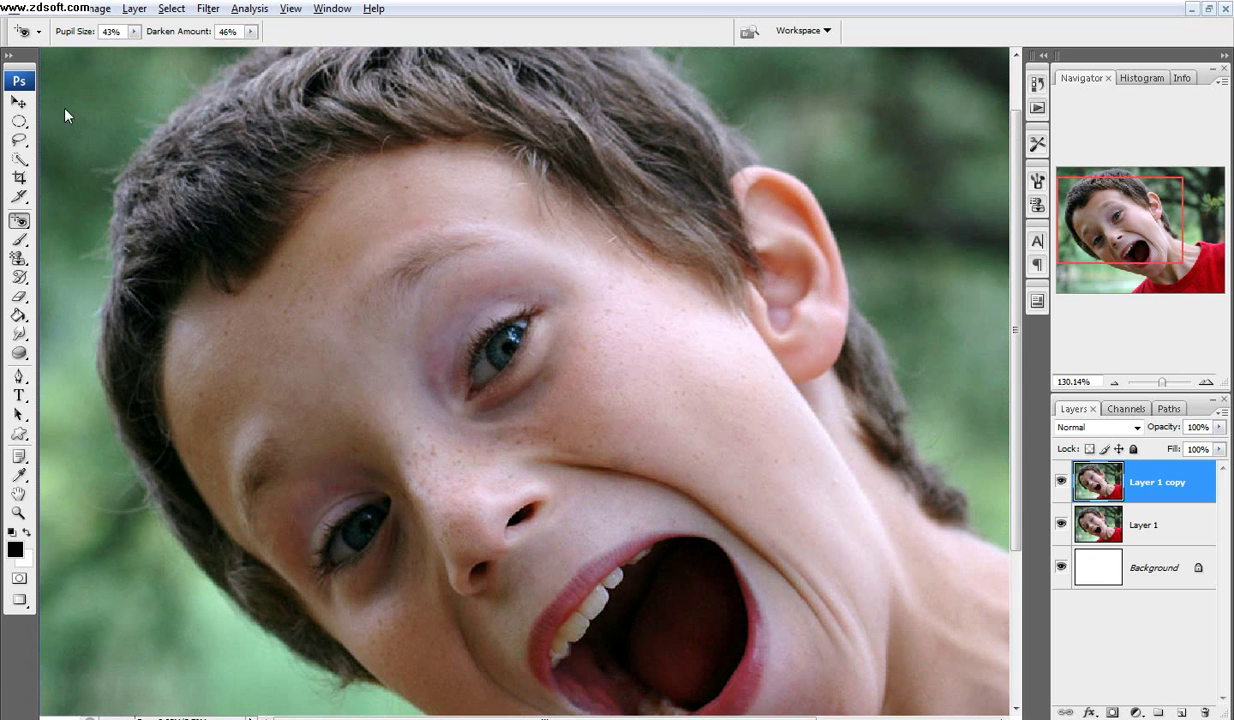
click(33, 9)
click(45, 44)
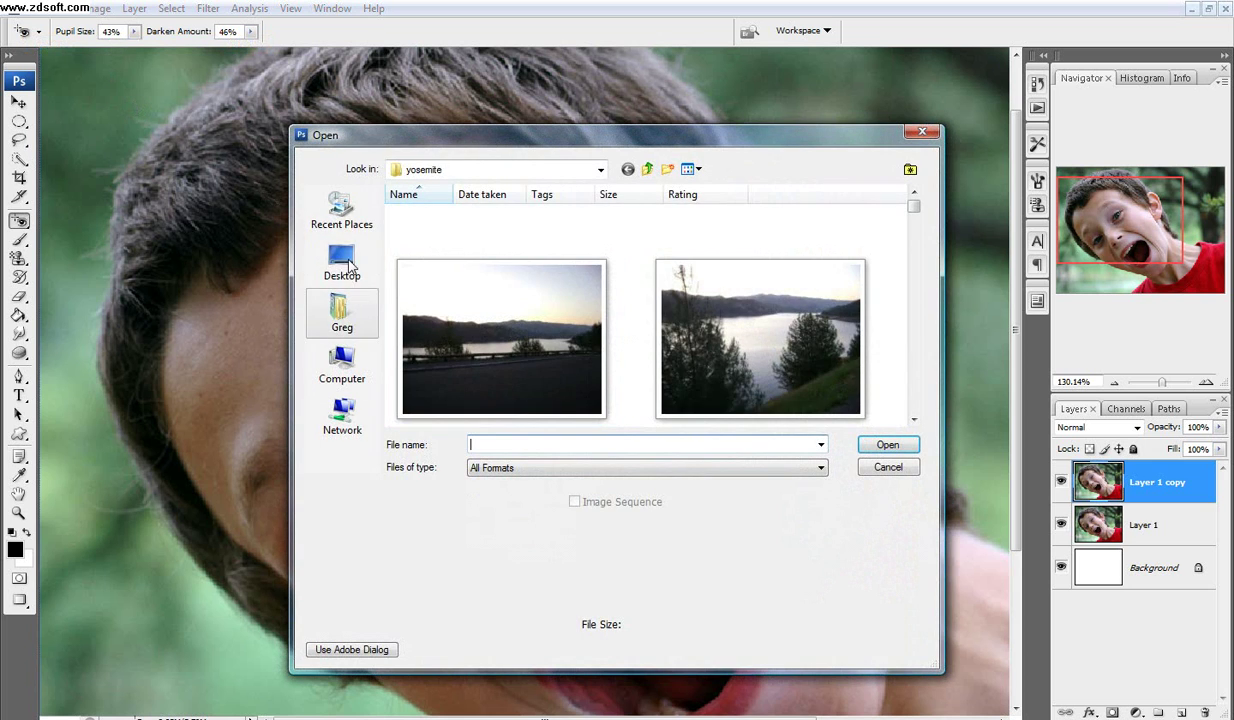
click(342, 262)
double_click(452, 310)
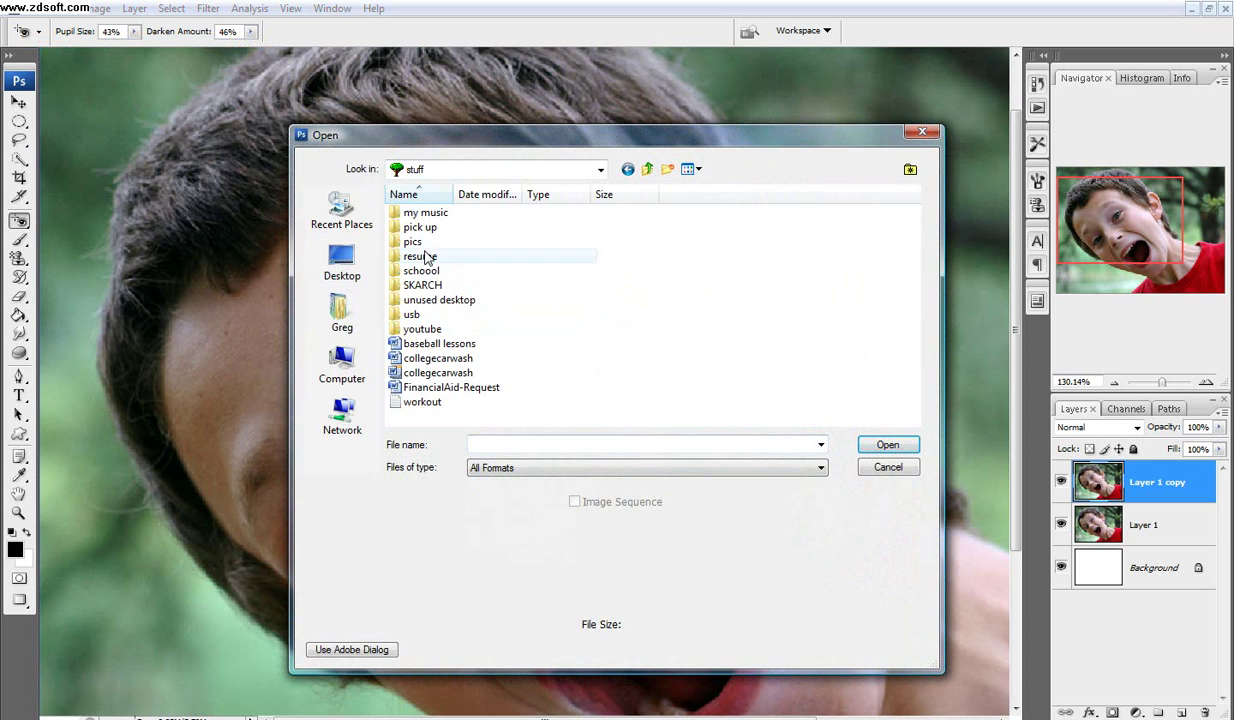
double_click(422, 328)
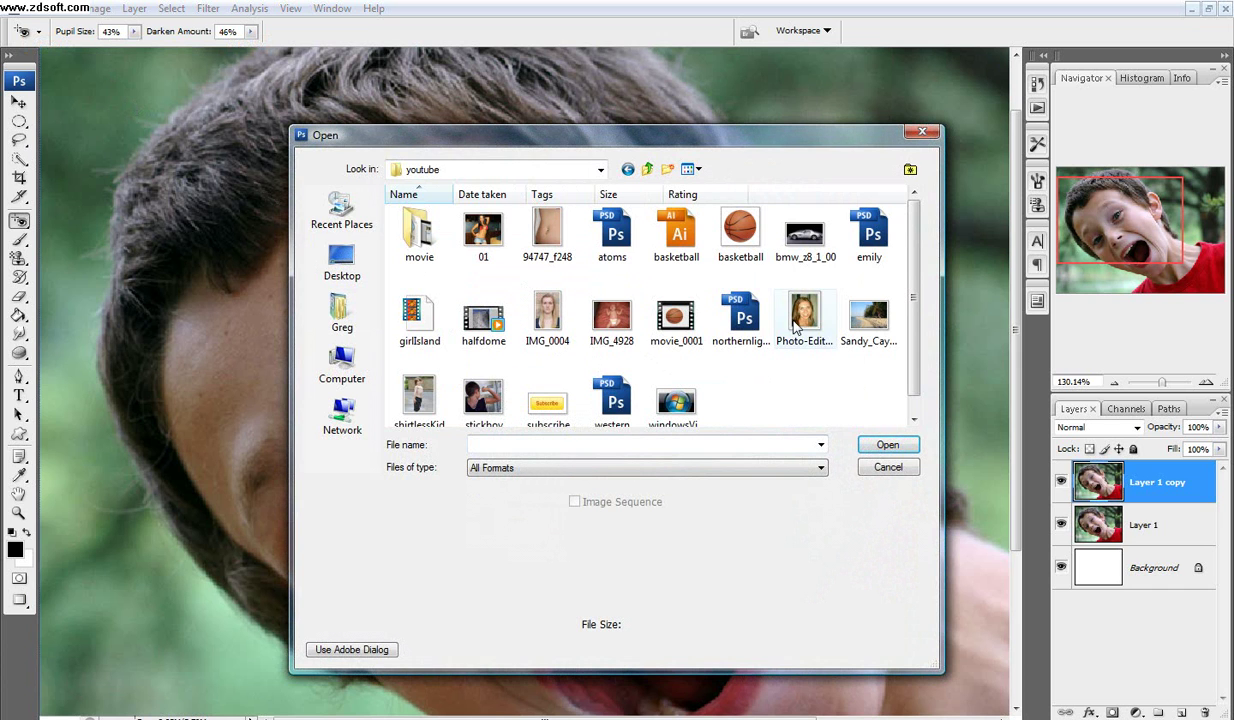
double_click(805, 308)
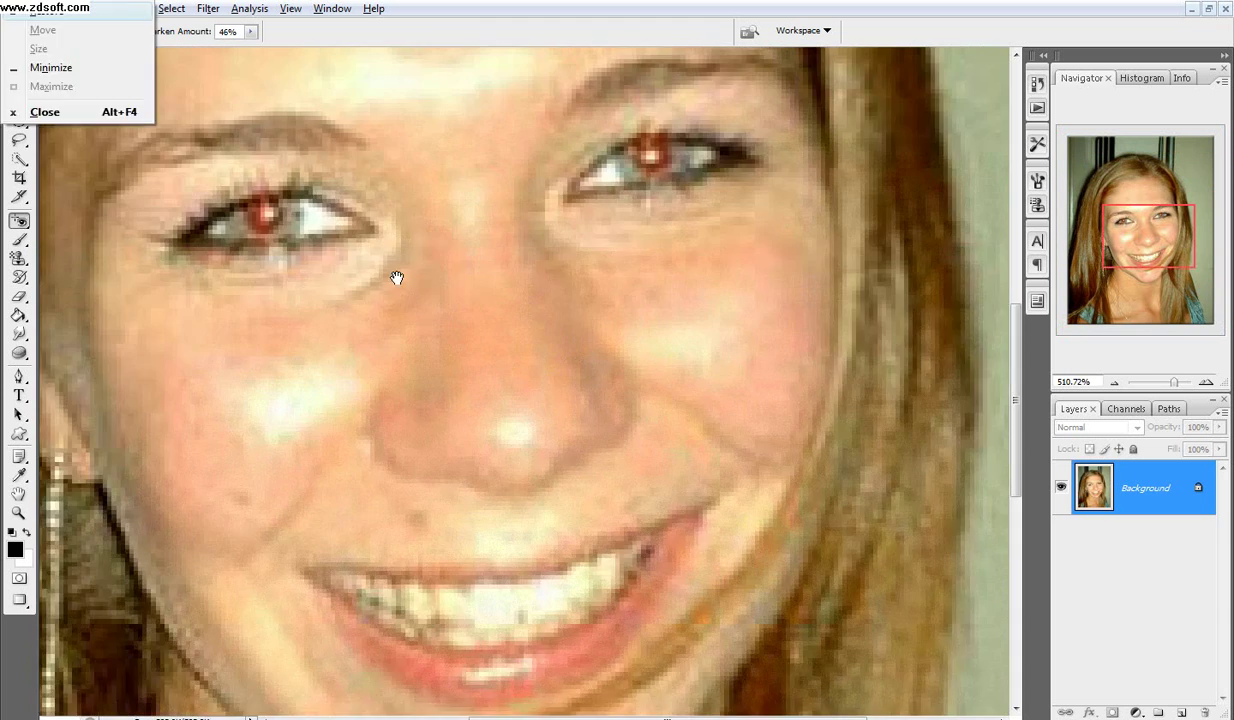
Step: Remove red eye from both of the girl's pupils, then close the portrait
drag(397, 277, 575, 458)
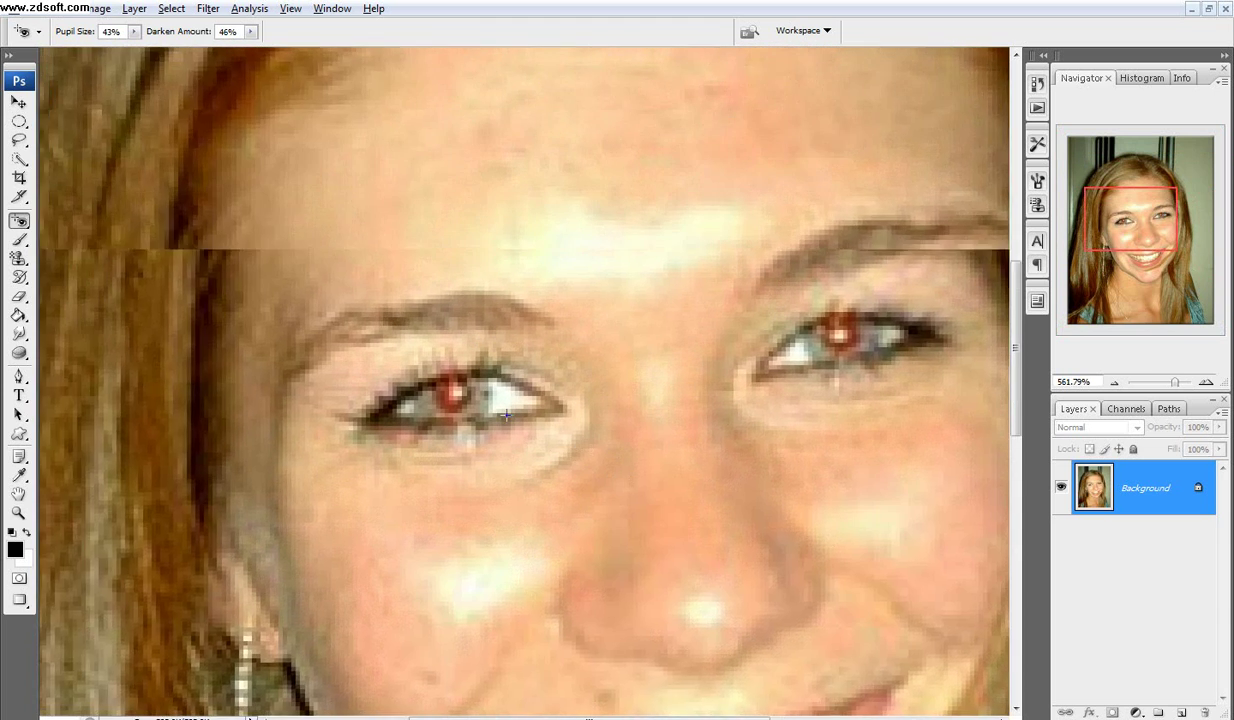
scroll(473, 423, up, 2)
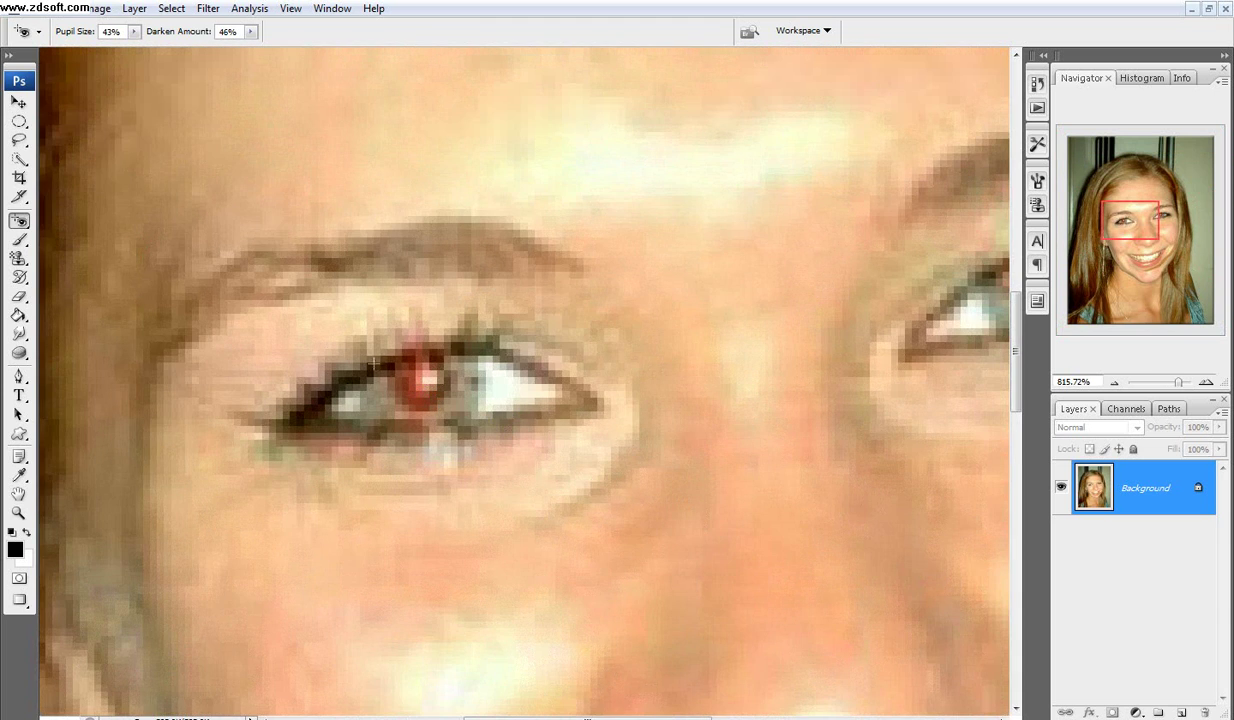
click(419, 383)
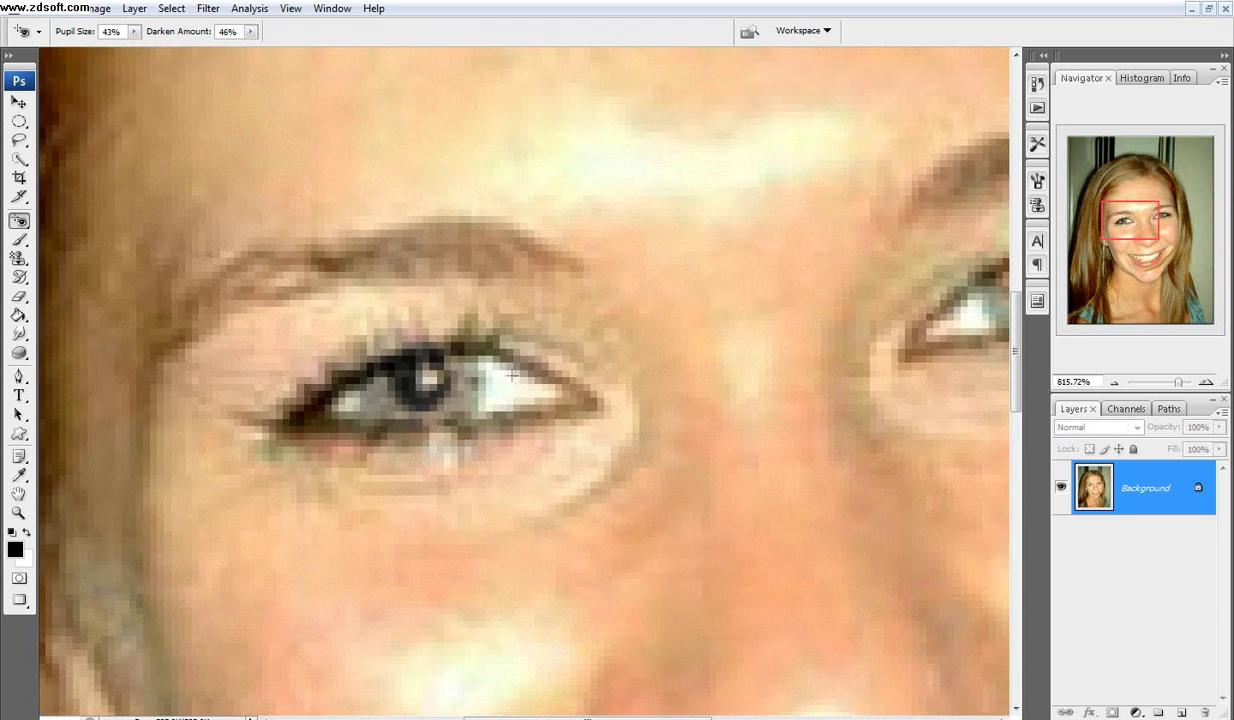
drag(511, 374, 553, 313)
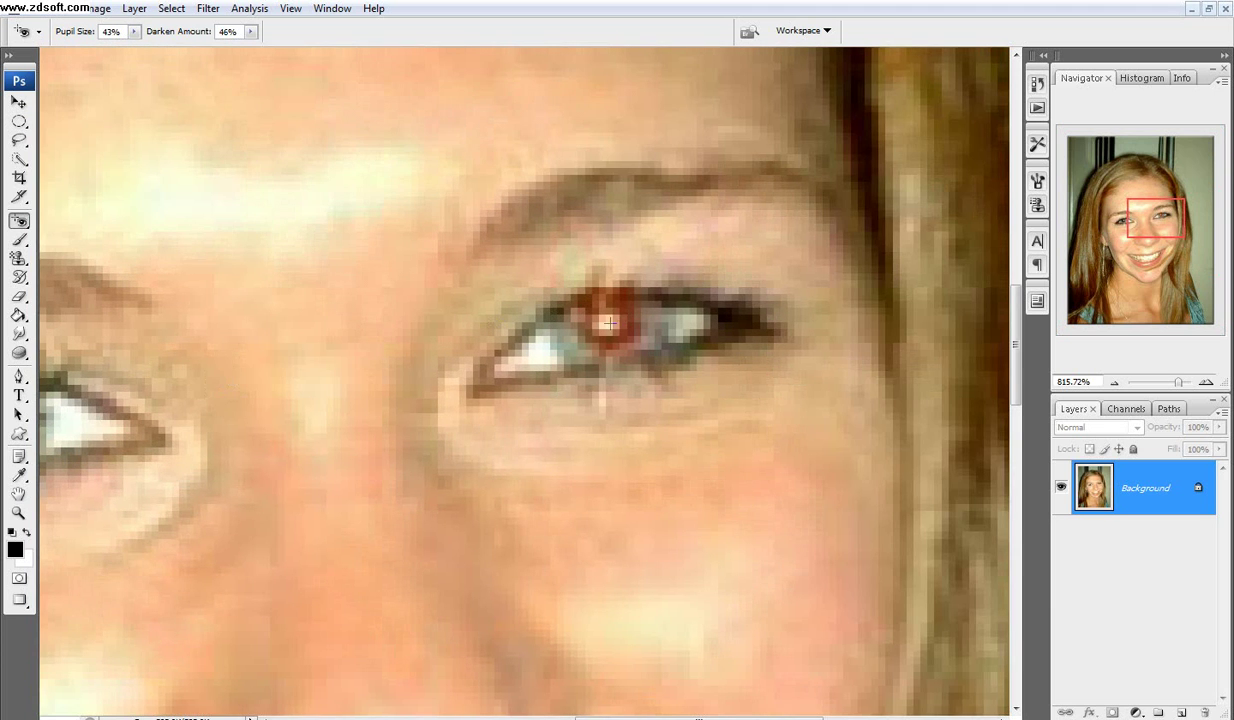
click(607, 323)
scroll(600, 350, down, 6)
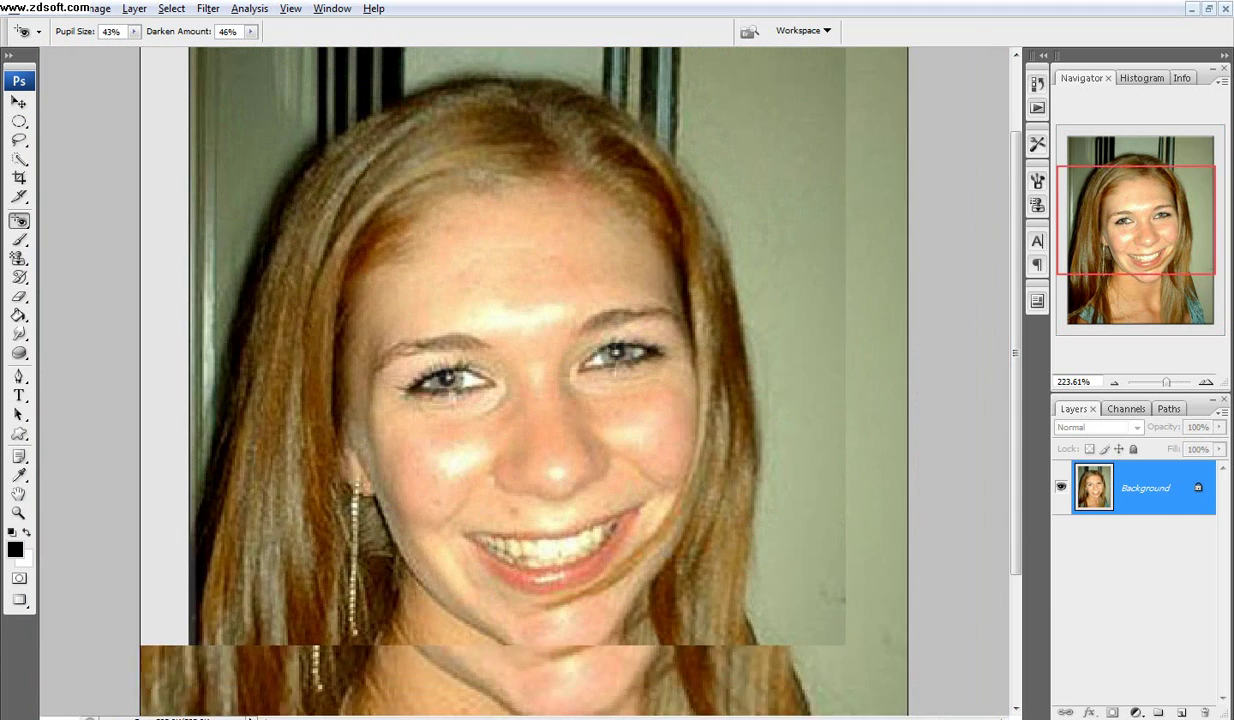
click(1225, 8)
click(652, 358)
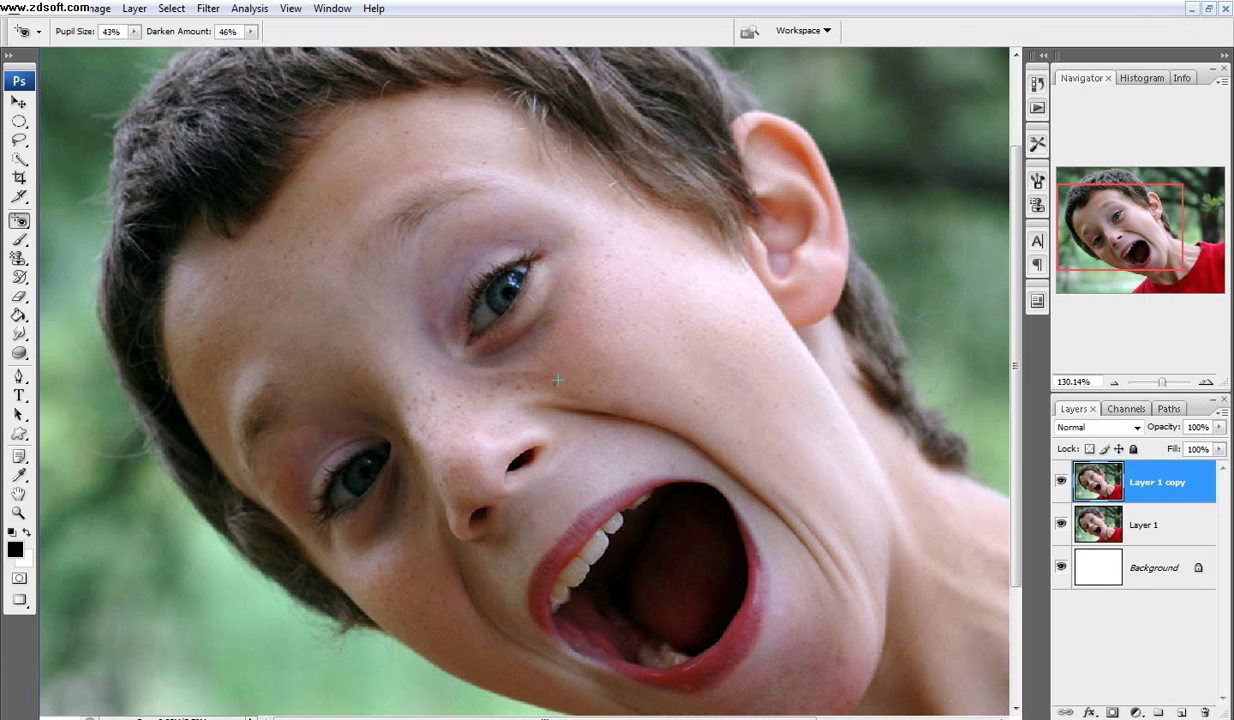
click(18, 243)
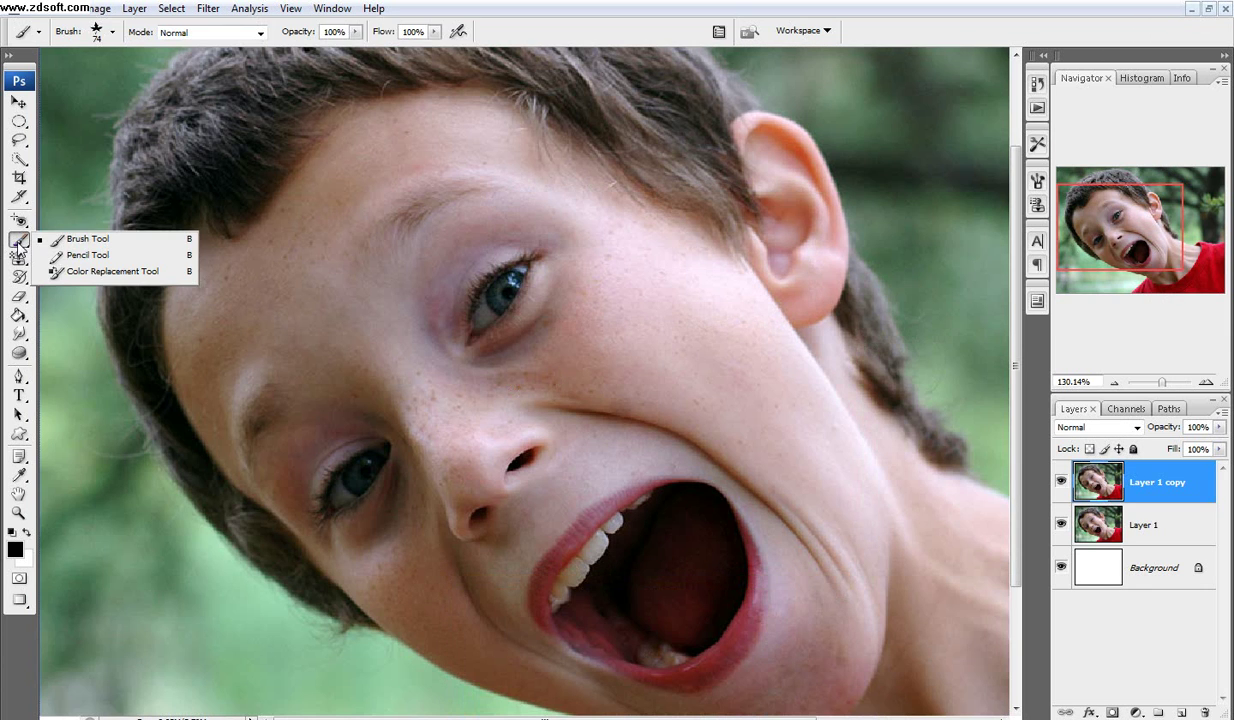
click(75, 244)
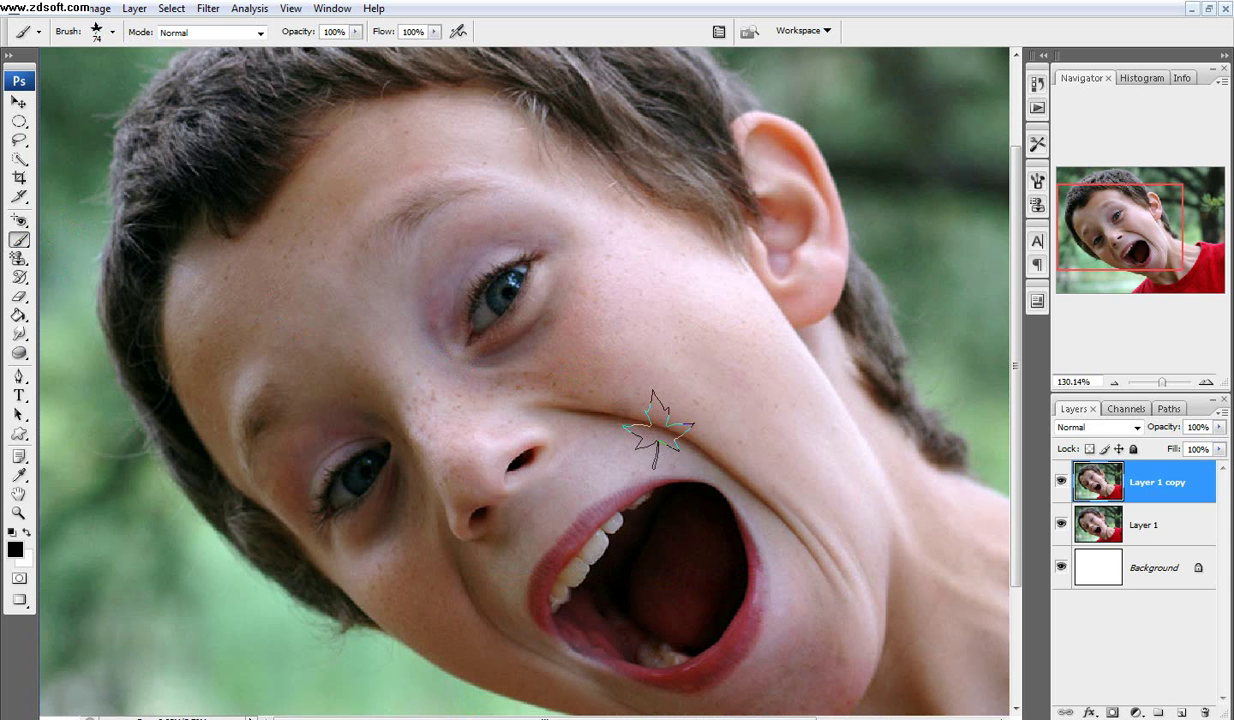
mouse_move(799, 504)
mouse_down()
mouse_move(588, 408)
mouse_move(335, 345)
mouse_move(350, 295)
mouse_move(695, 275)
mouse_move(750, 260)
mouse_up()
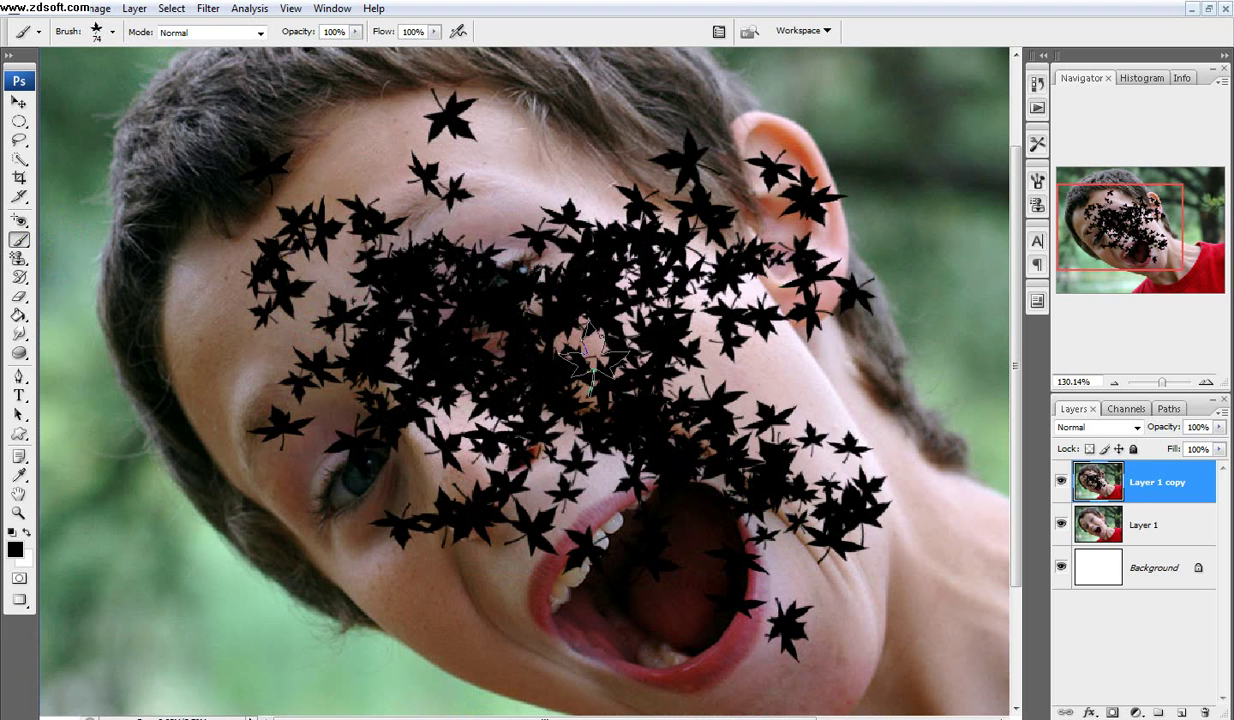
key(ctrl+z)
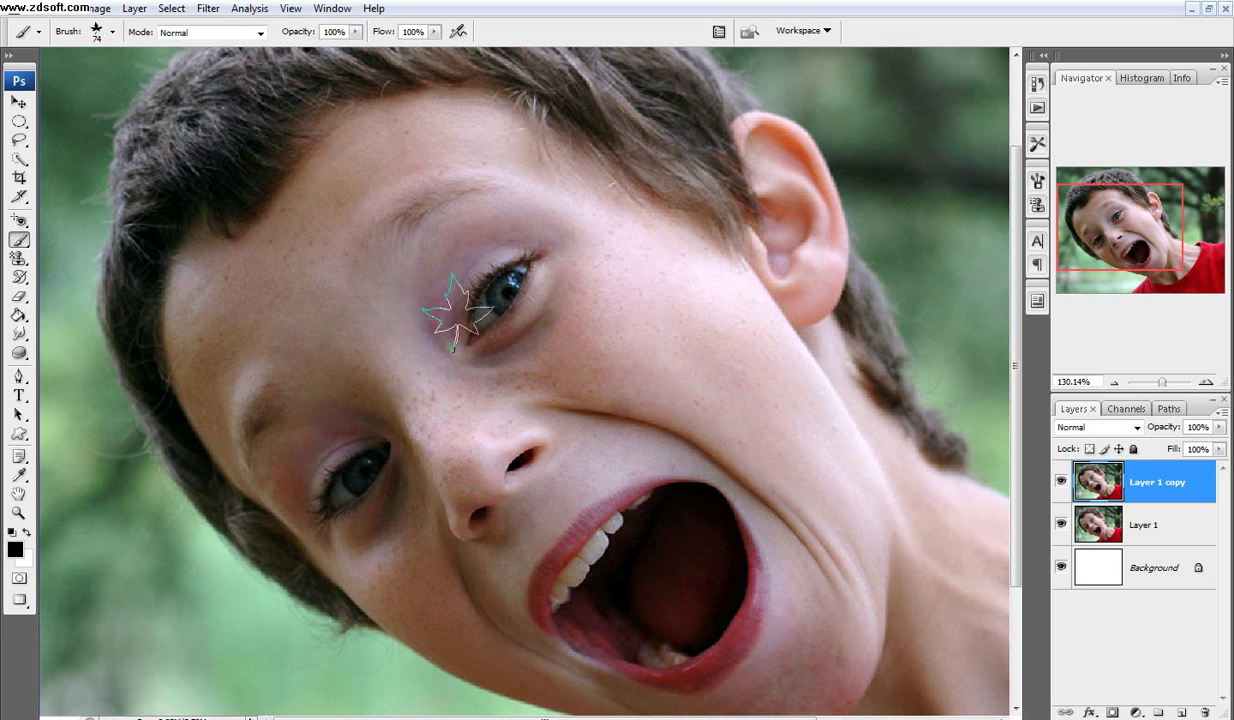
mouse_move(482, 295)
mouse_down()
mouse_move(575, 385)
mouse_move(520, 460)
mouse_up()
key(ctrl+z)
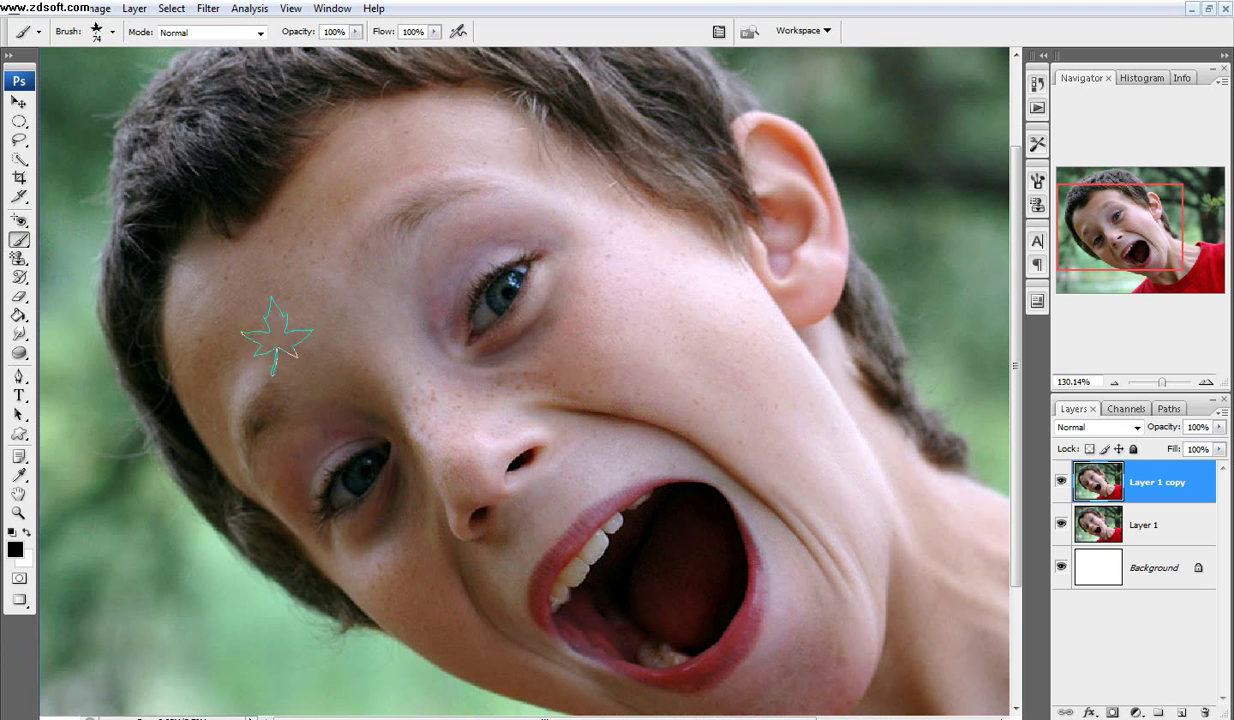
click(19, 241)
click(68, 242)
key(shift+b)
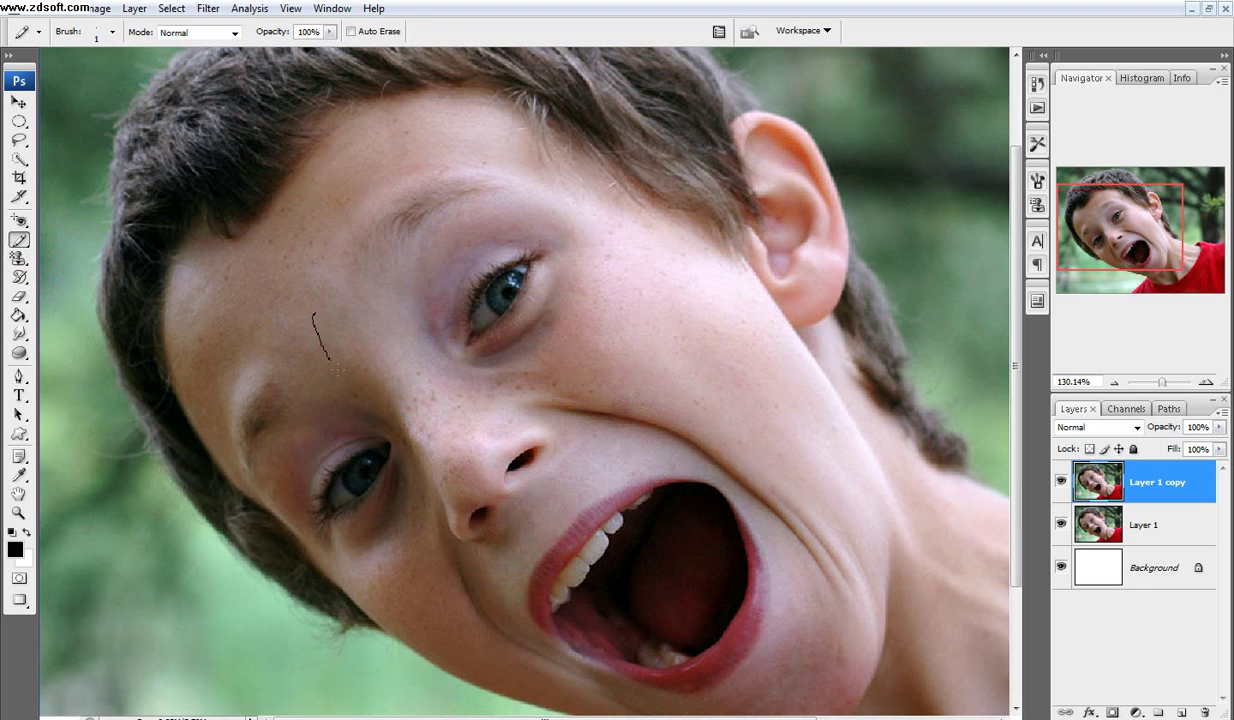
mouse_move(540, 355)
mouse_down()
mouse_move(470, 150)
mouse_move(705, 480)
mouse_up()
drag(605, 548, 520, 553)
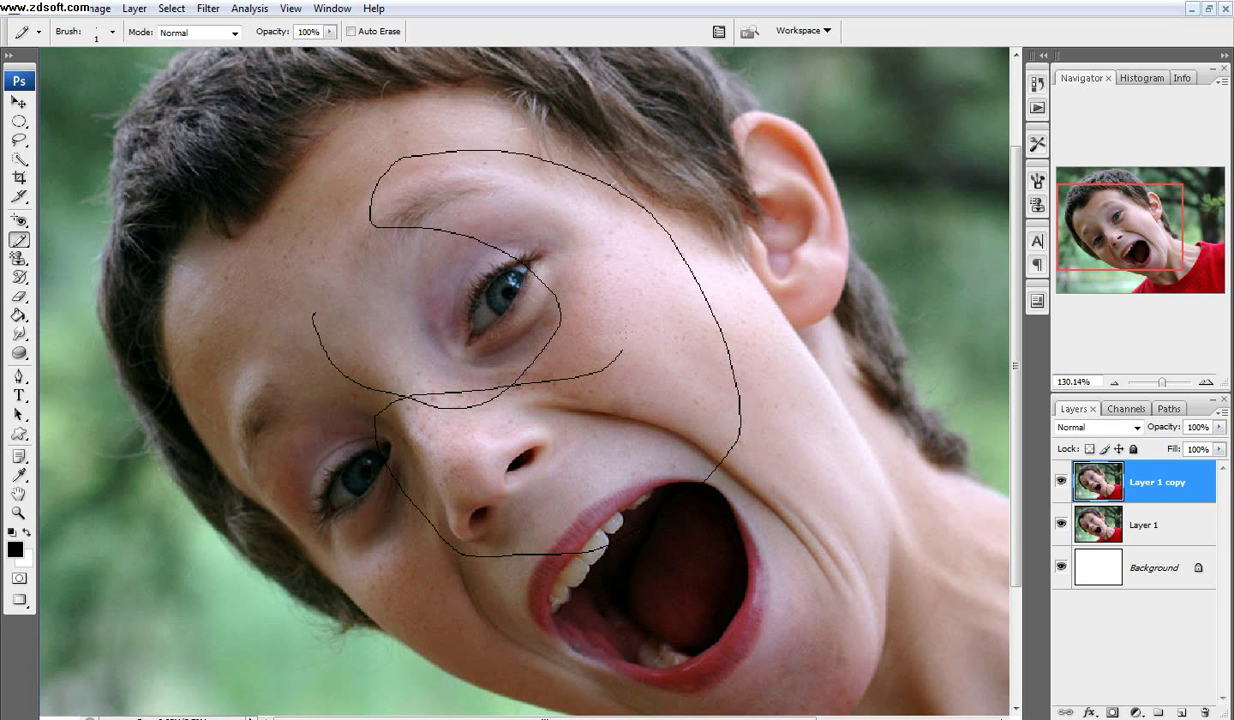
mouse_move(622, 351)
mouse_down()
mouse_move(372, 335)
mouse_move(320, 580)
mouse_up()
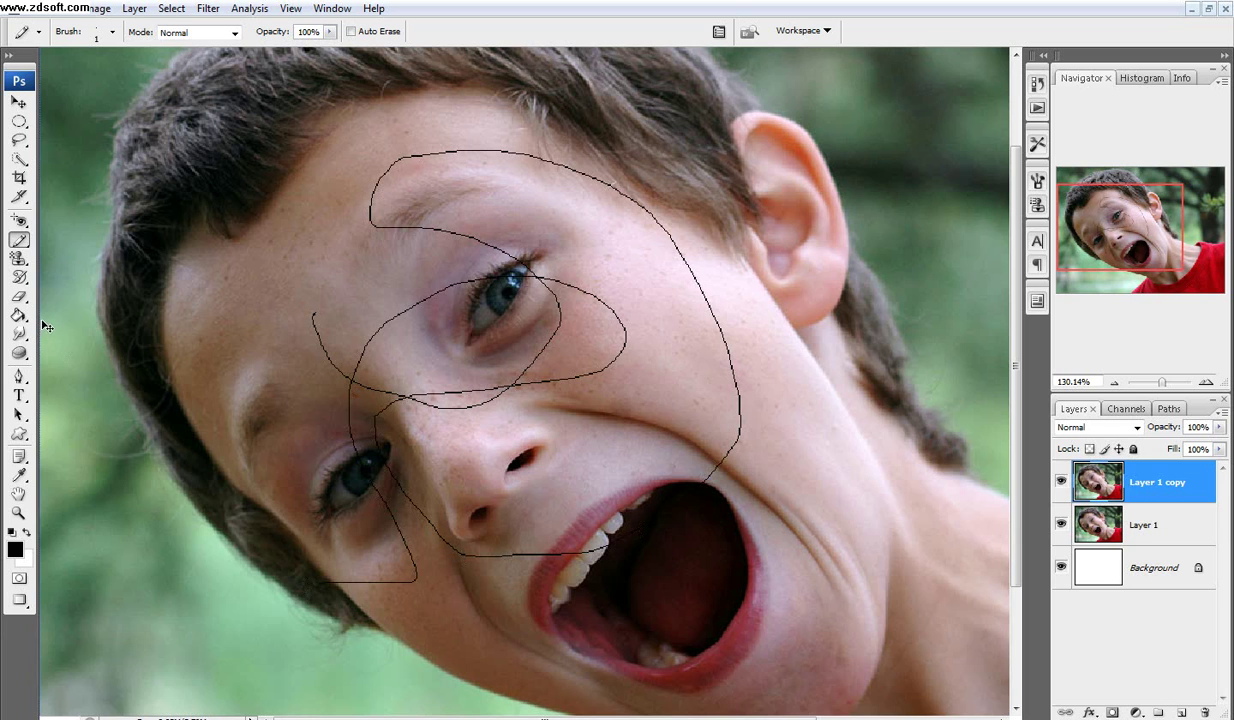
key(ctrl+z)
click(18, 258)
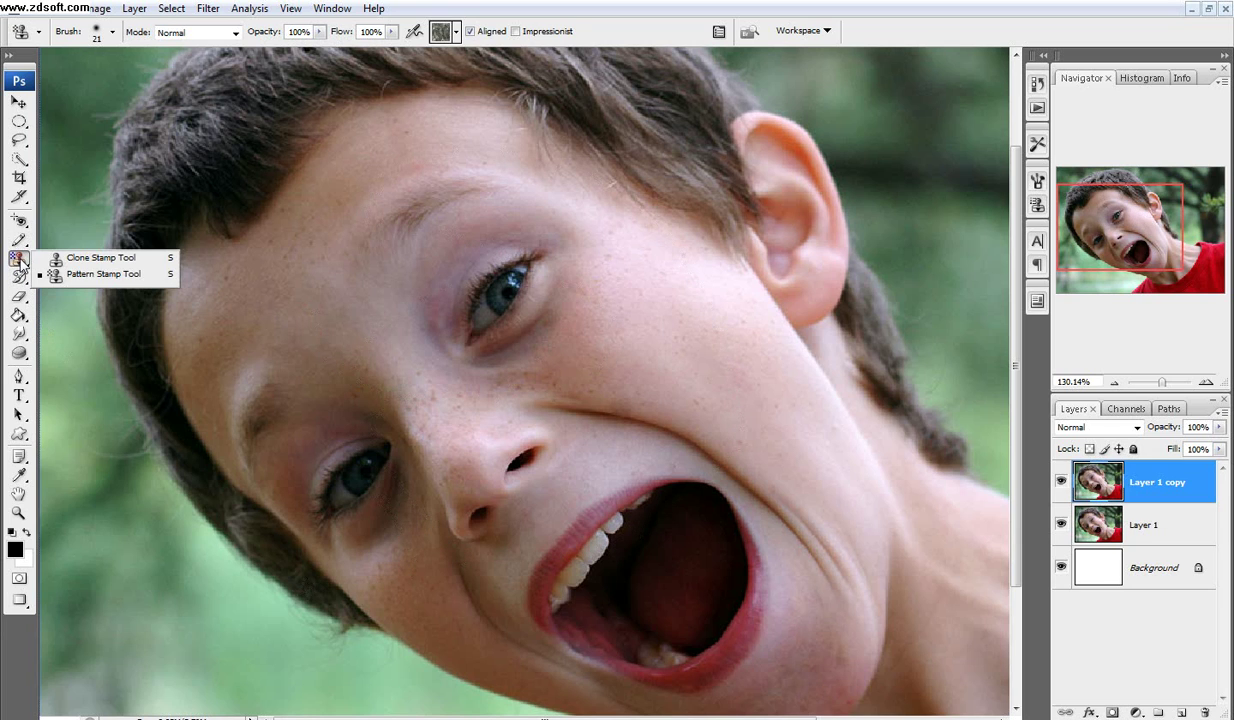
click(100, 257)
scroll(600, 386, up, 5)
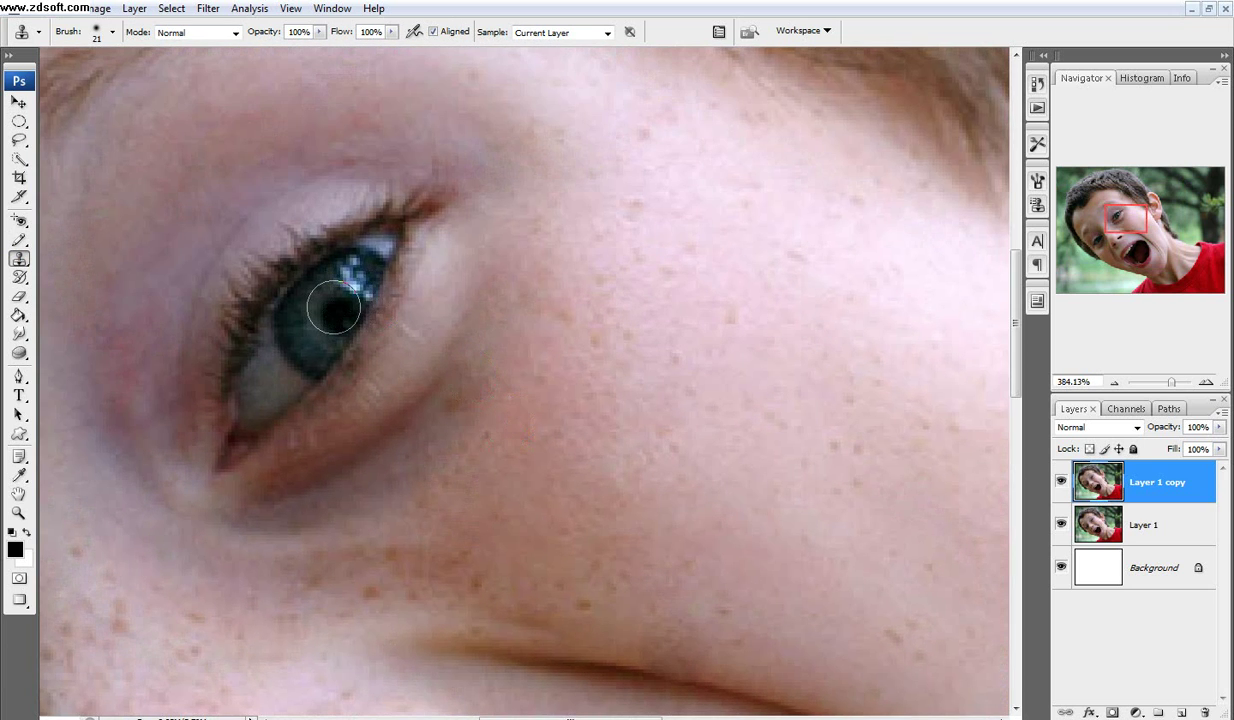
alt+click(333, 307)
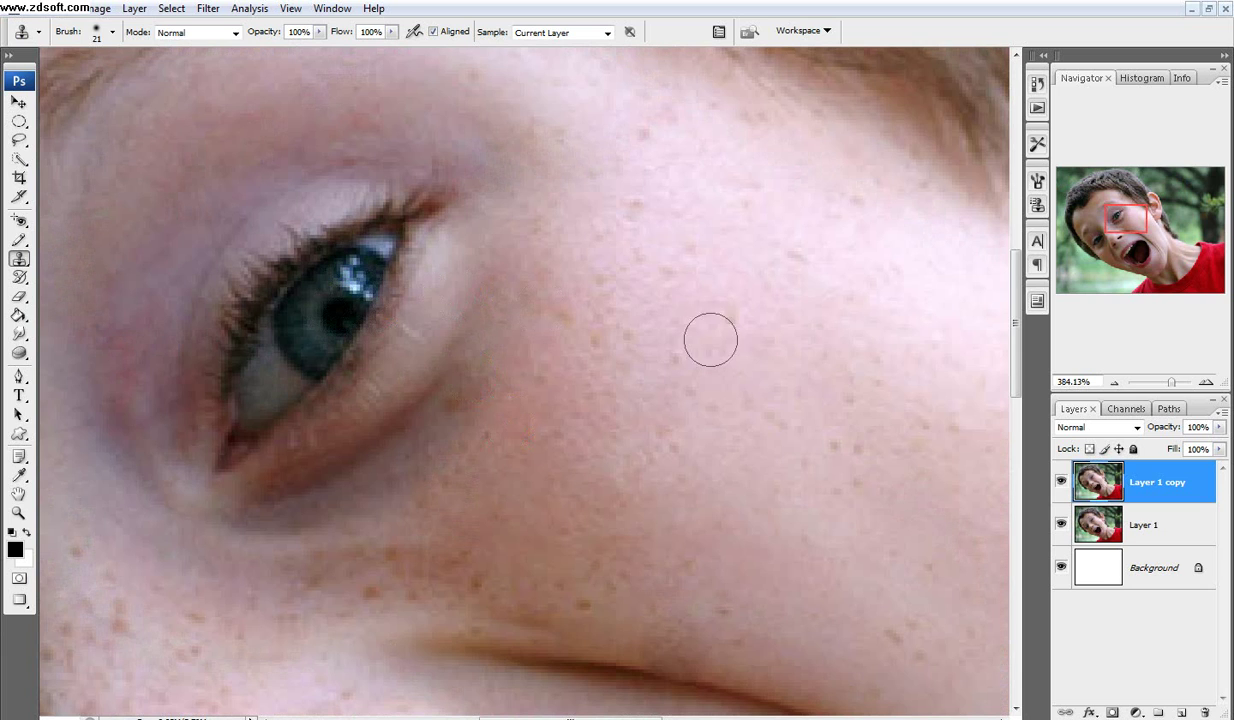
mouse_move(745, 344)
mouse_down()
mouse_move(708, 404)
mouse_move(727, 356)
mouse_move(724, 297)
mouse_move(708, 312)
mouse_move(781, 292)
mouse_move(791, 344)
mouse_move(721, 424)
mouse_move(662, 366)
mouse_move(631, 403)
mouse_move(676, 467)
mouse_move(711, 473)
mouse_move(814, 397)
mouse_move(822, 251)
mouse_move(714, 263)
mouse_move(662, 384)
mouse_move(703, 352)
mouse_move(685, 377)
mouse_move(706, 375)
mouse_move(718, 287)
mouse_move(678, 299)
mouse_move(641, 467)
mouse_move(706, 506)
mouse_move(839, 430)
mouse_move(875, 223)
mouse_move(749, 190)
mouse_move(609, 452)
mouse_move(617, 397)
mouse_move(630, 449)
mouse_move(777, 395)
mouse_move(711, 432)
mouse_up()
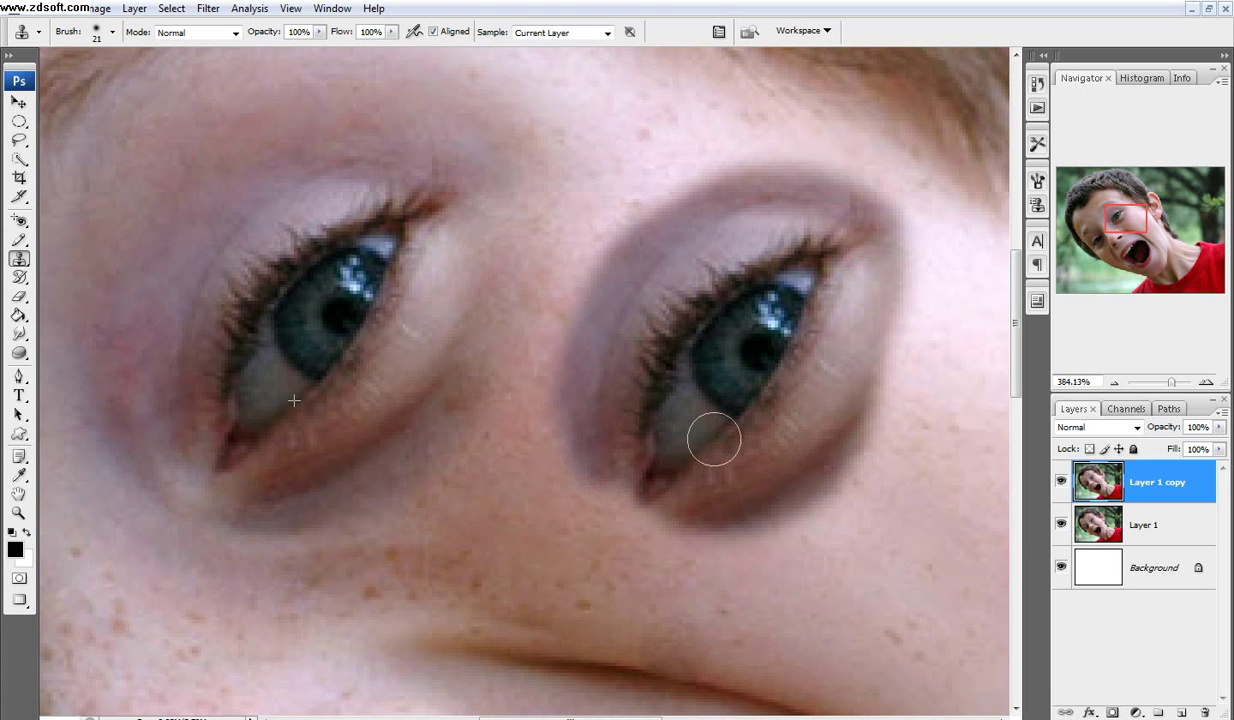
key(ctrl+z)
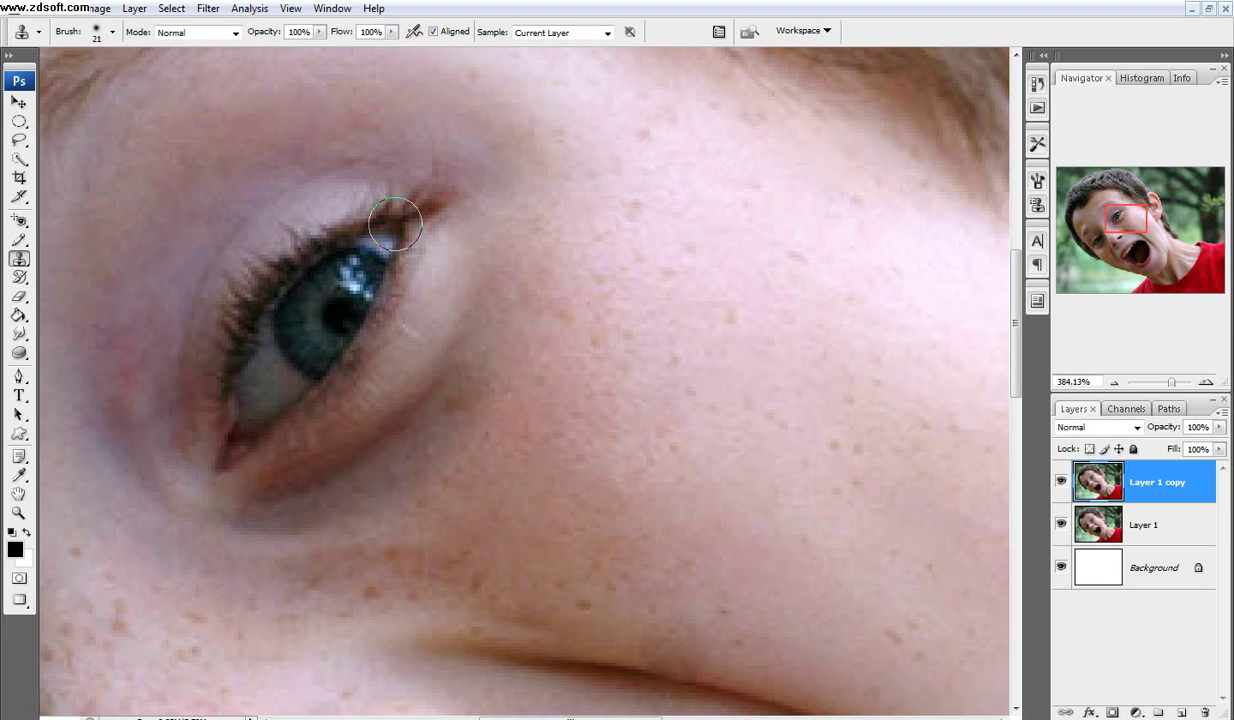
click(19, 258)
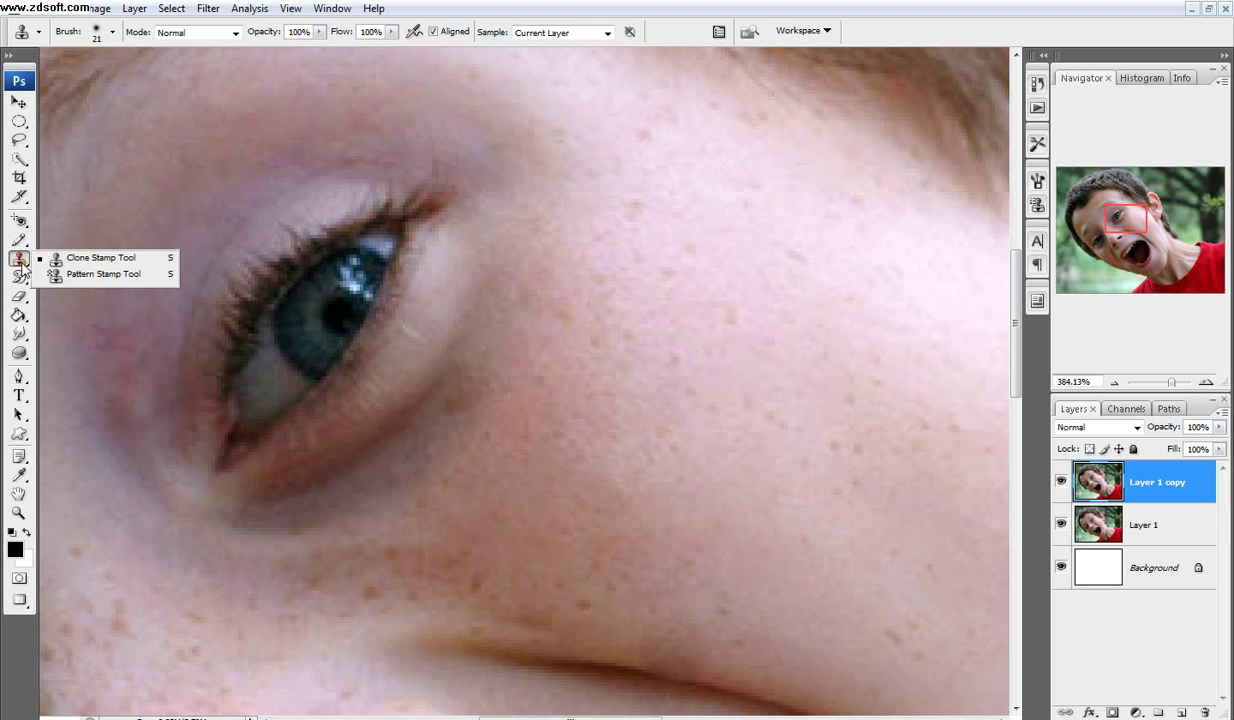
click(95, 274)
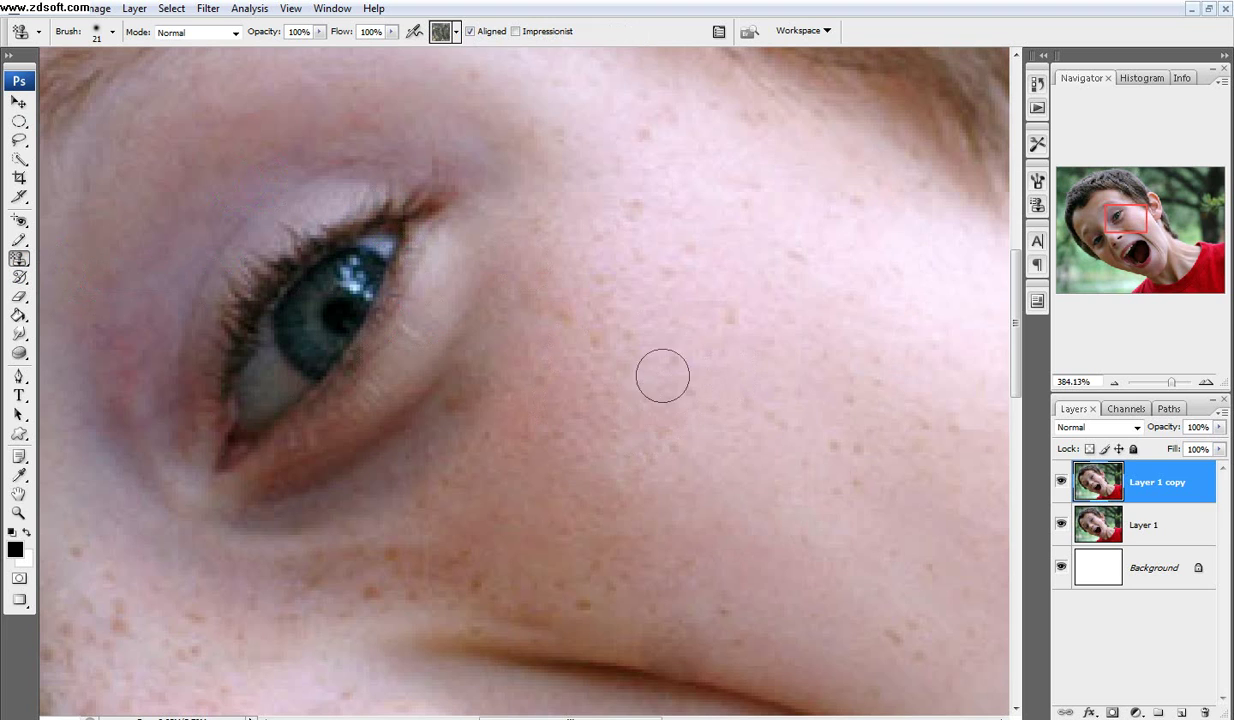
mouse_move(661, 372)
mouse_down()
mouse_move(611, 254)
mouse_move(661, 317)
mouse_move(668, 392)
mouse_move(700, 280)
mouse_move(441, 454)
mouse_move(523, 427)
mouse_up()
key(bracketright)
key(bracketright)
key(bracketright)
key(bracketright)
key(bracketright)
key(bracketright)
key(bracketright)
key(bracketright)
key(bracketright)
key(bracketright)
key(ctrl+alt+z)
key(ctrl+alt+z)
key(ctrl+alt+z)
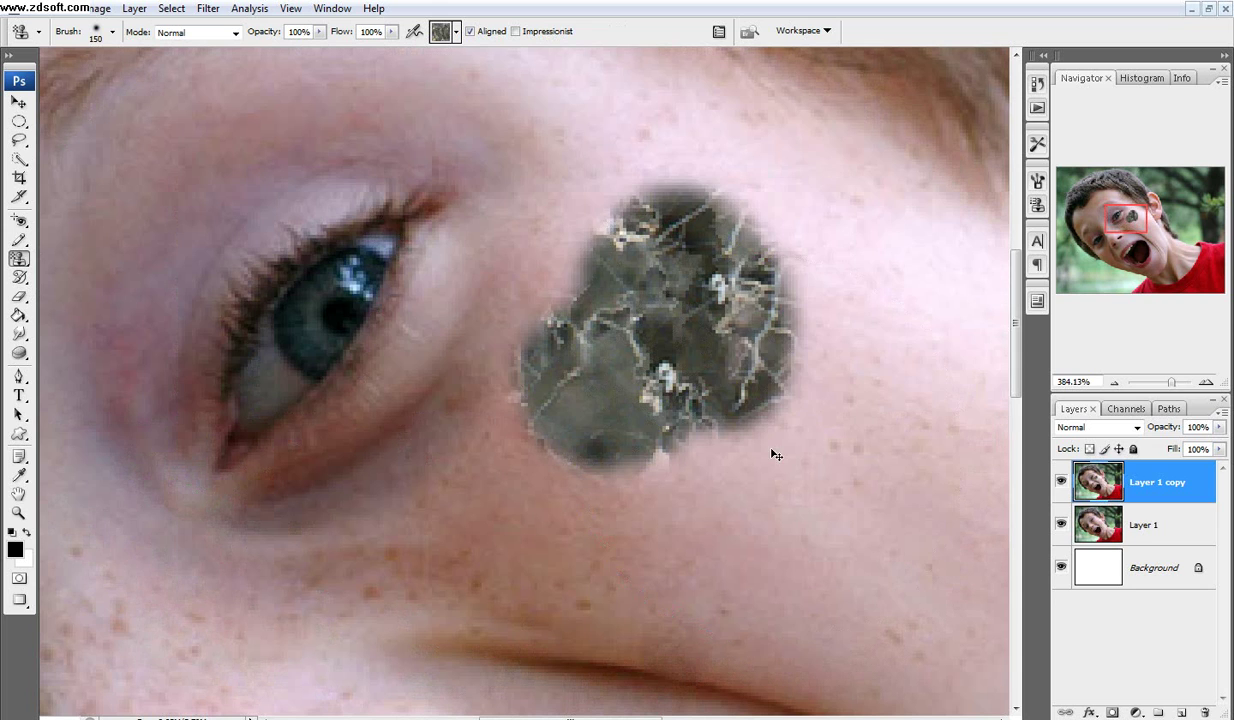
click(19, 277)
click(80, 268)
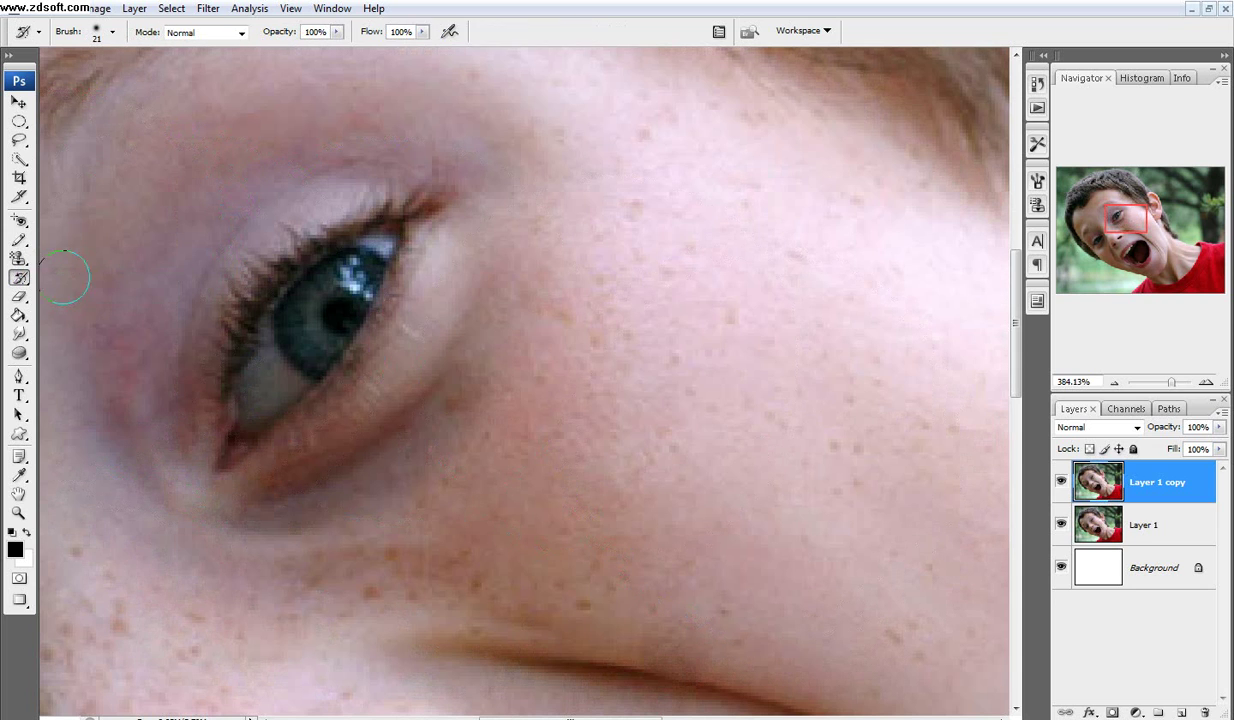
Step: Scatter black leaf brush shapes over the eye and cheek, then revert and restore them via History
click(19, 240)
click(80, 237)
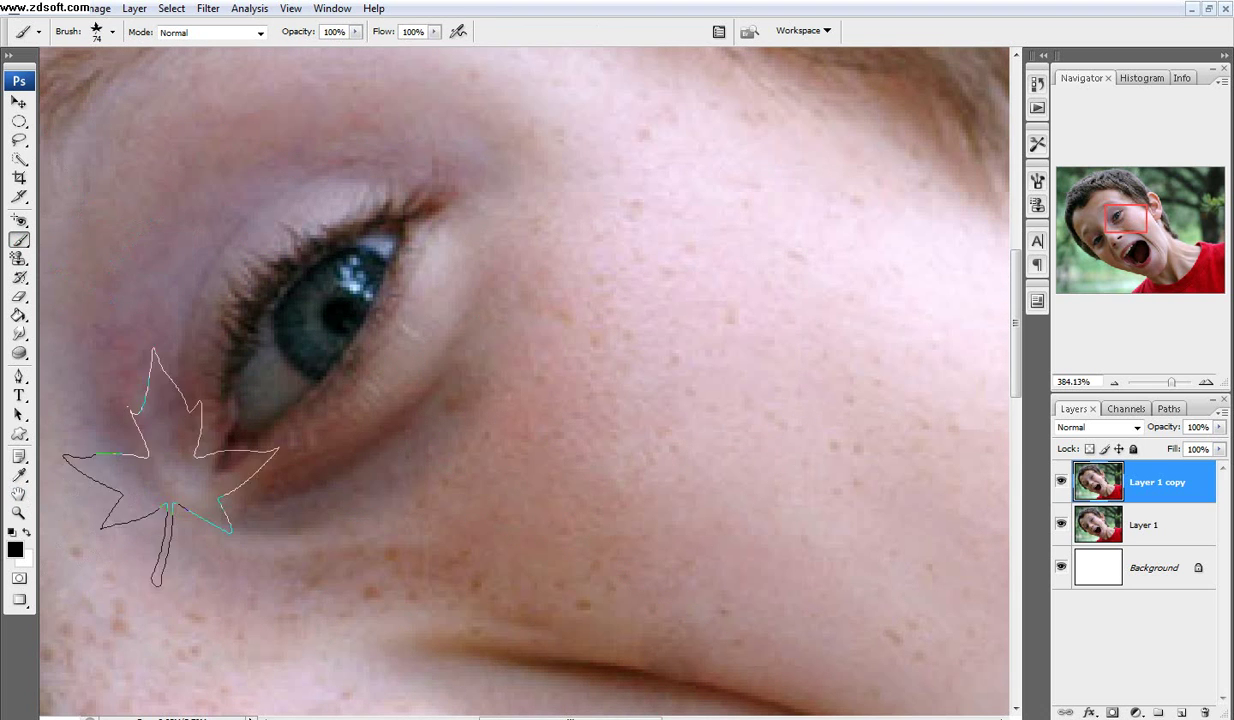
mouse_move(170, 460)
mouse_down()
mouse_move(400, 440)
mouse_move(523, 358)
mouse_move(685, 385)
mouse_up()
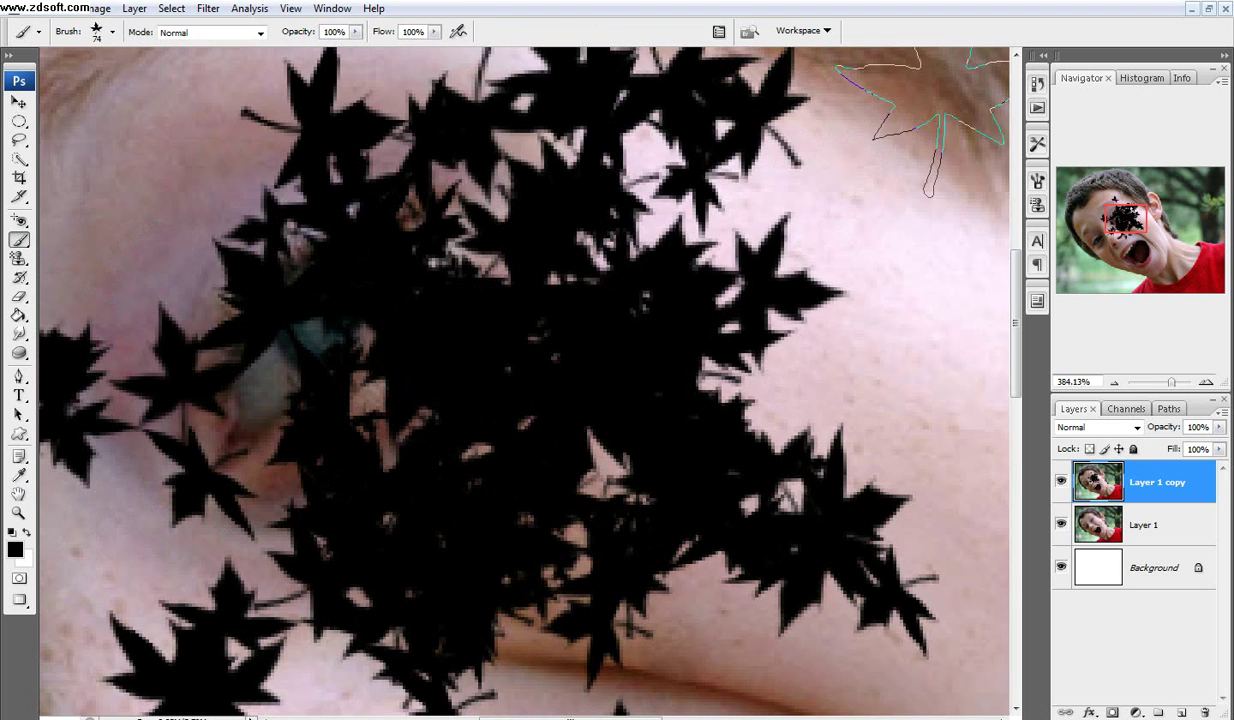
click(1037, 84)
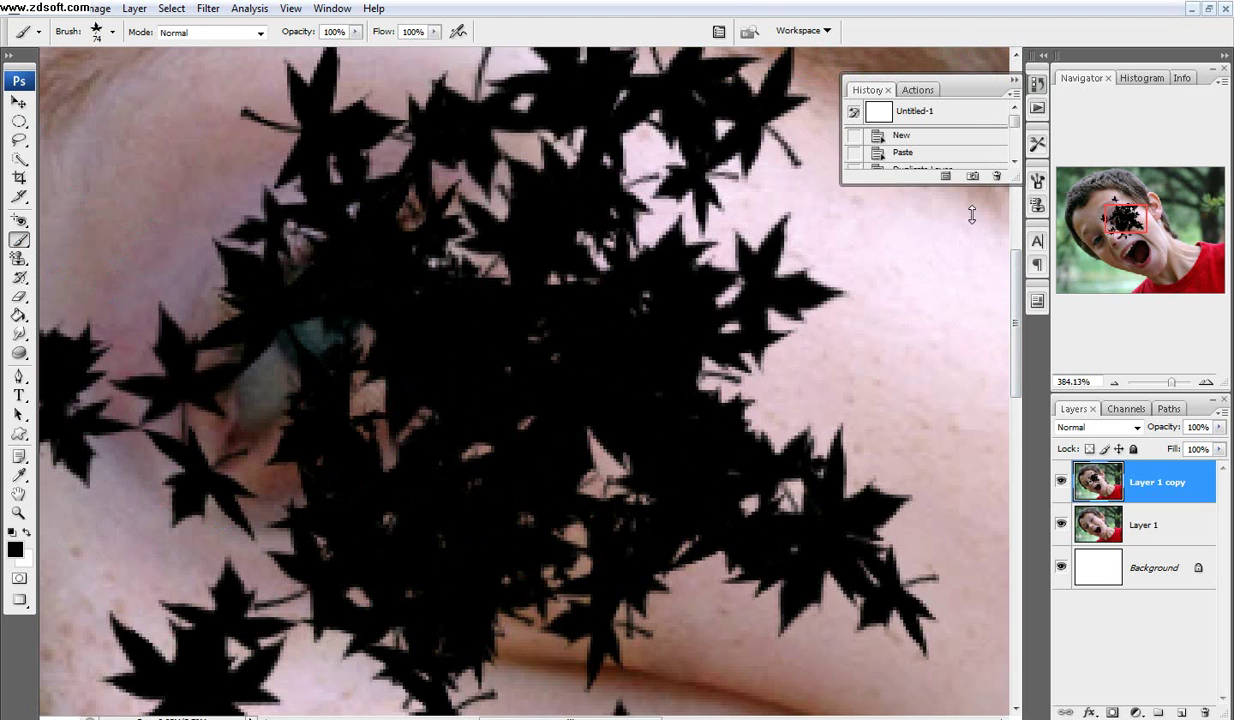
mouse_move(938, 182)
mouse_down()
mouse_move(969, 392)
mouse_move(966, 460)
mouse_move(950, 475)
mouse_up()
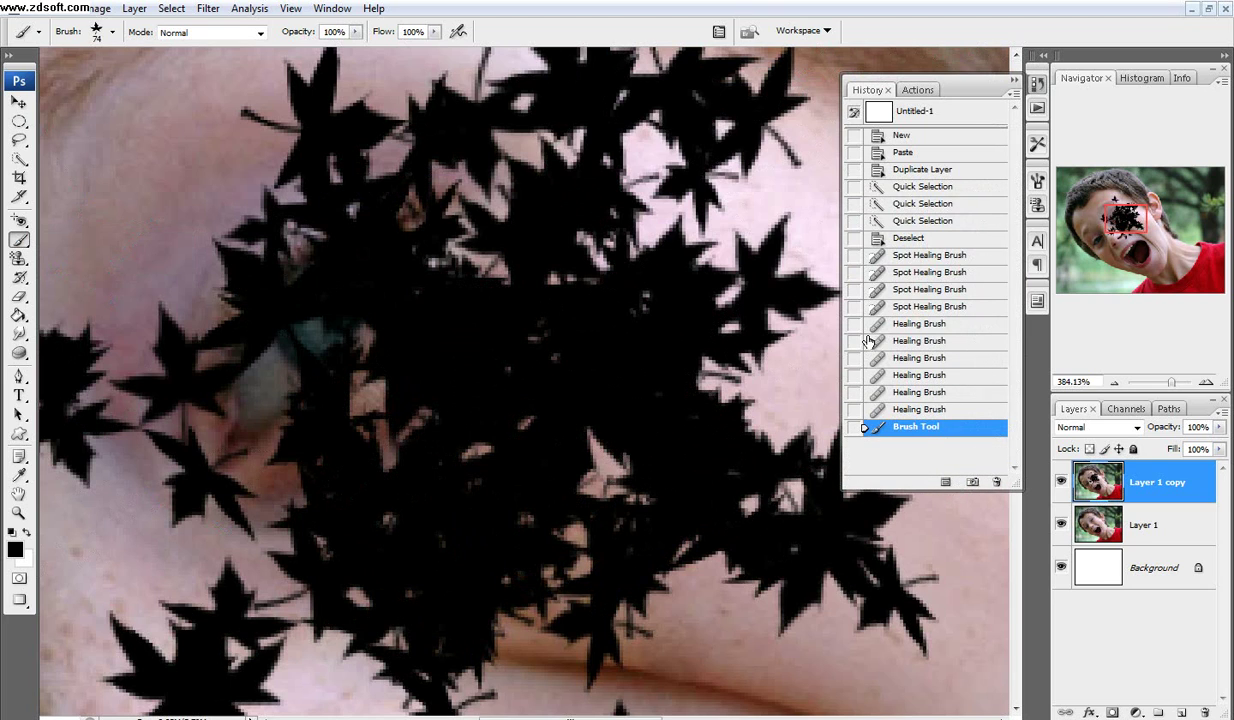
click(912, 307)
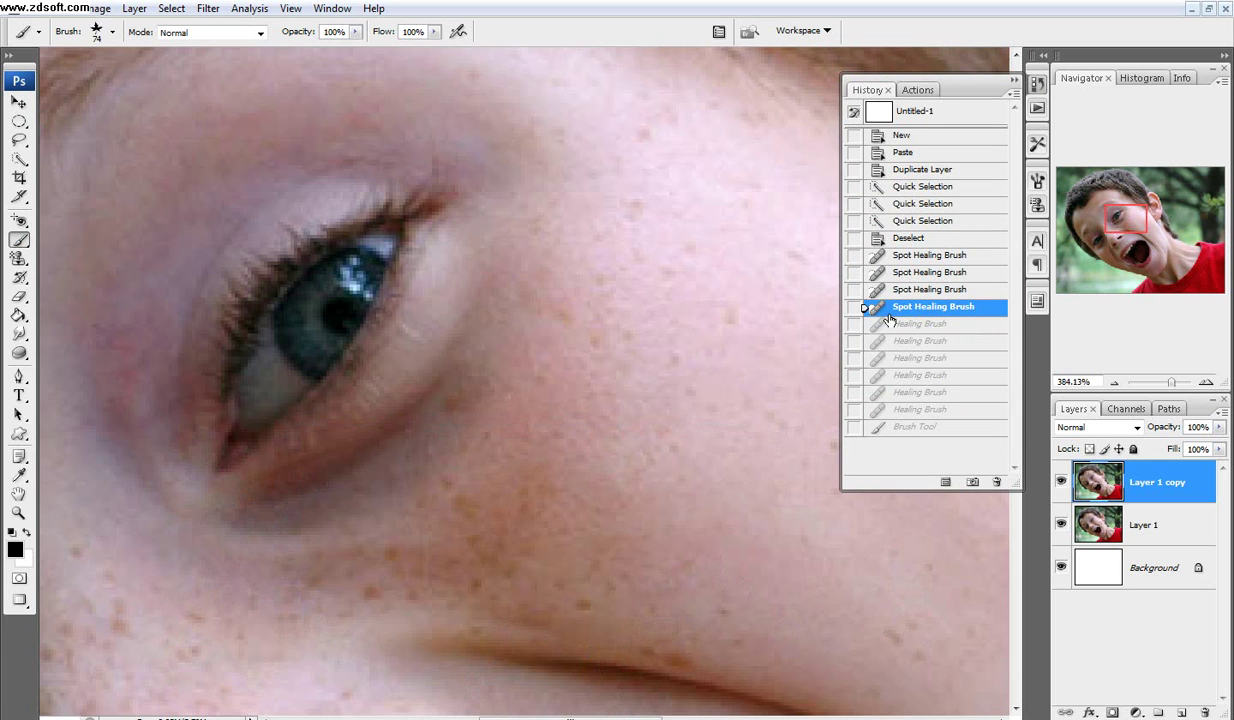
click(918, 428)
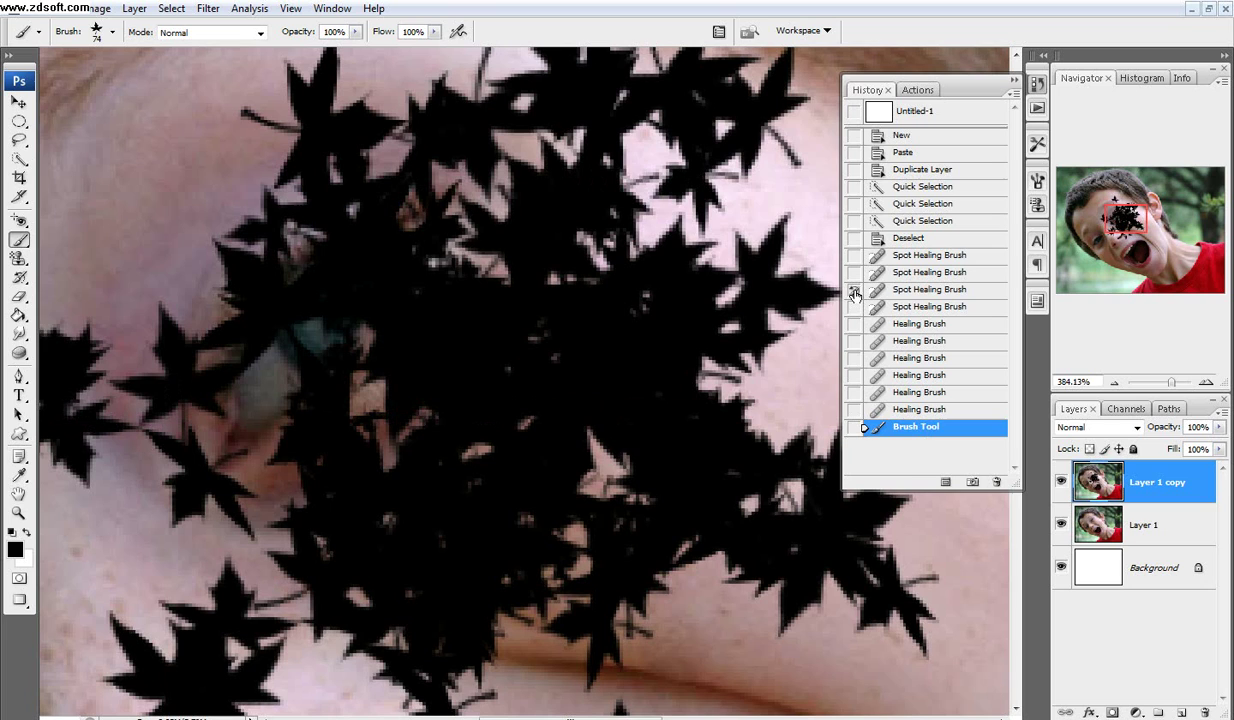
Step: Paint the original eye and skin back through the leaves with the History Brush, then step back
click(19, 277)
click(80, 273)
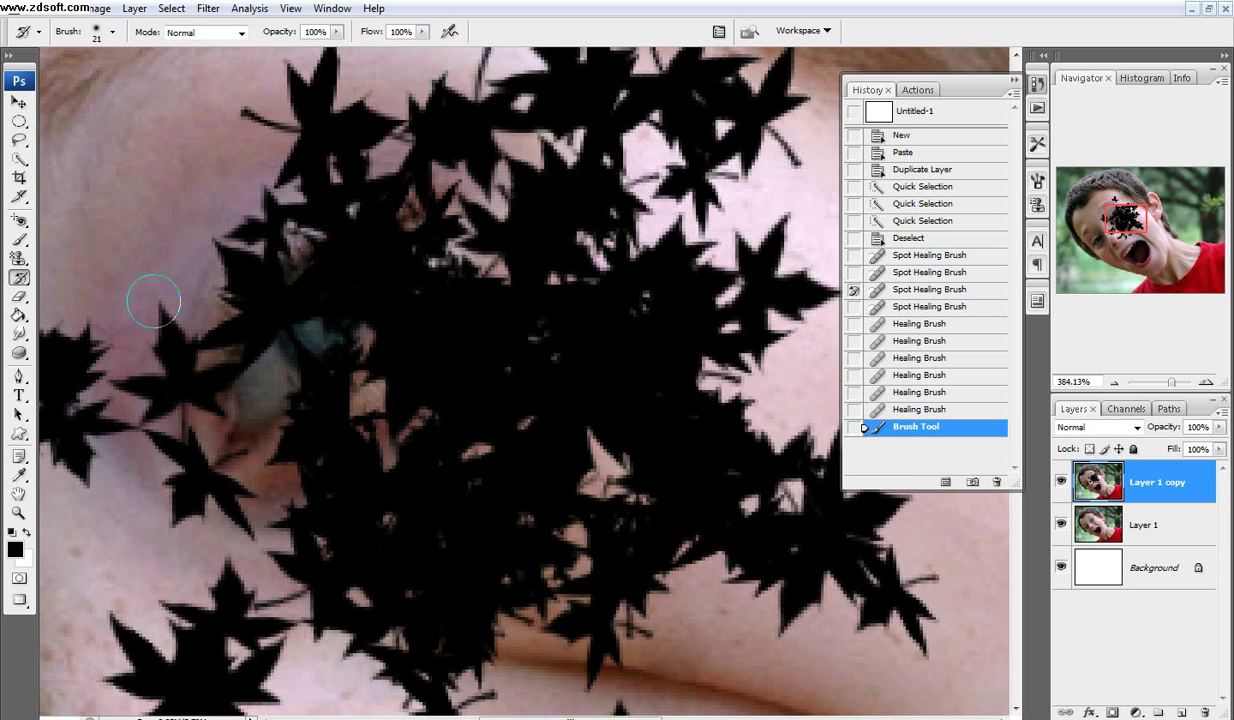
mouse_move(551, 353)
mouse_down()
mouse_move(437, 346)
mouse_move(469, 377)
mouse_move(438, 357)
mouse_move(324, 345)
mouse_move(322, 362)
mouse_move(257, 346)
mouse_move(303, 284)
mouse_move(418, 266)
mouse_move(330, 236)
mouse_move(205, 358)
mouse_move(196, 399)
mouse_move(292, 447)
mouse_move(381, 405)
mouse_move(280, 400)
mouse_move(263, 428)
mouse_move(380, 386)
mouse_move(438, 405)
mouse_move(313, 466)
mouse_move(245, 476)
mouse_move(184, 455)
mouse_move(178, 435)
mouse_move(204, 493)
mouse_move(231, 514)
mouse_move(157, 497)
mouse_up()
mouse_move(236, 516)
mouse_down()
mouse_move(343, 525)
mouse_move(405, 470)
mouse_up()
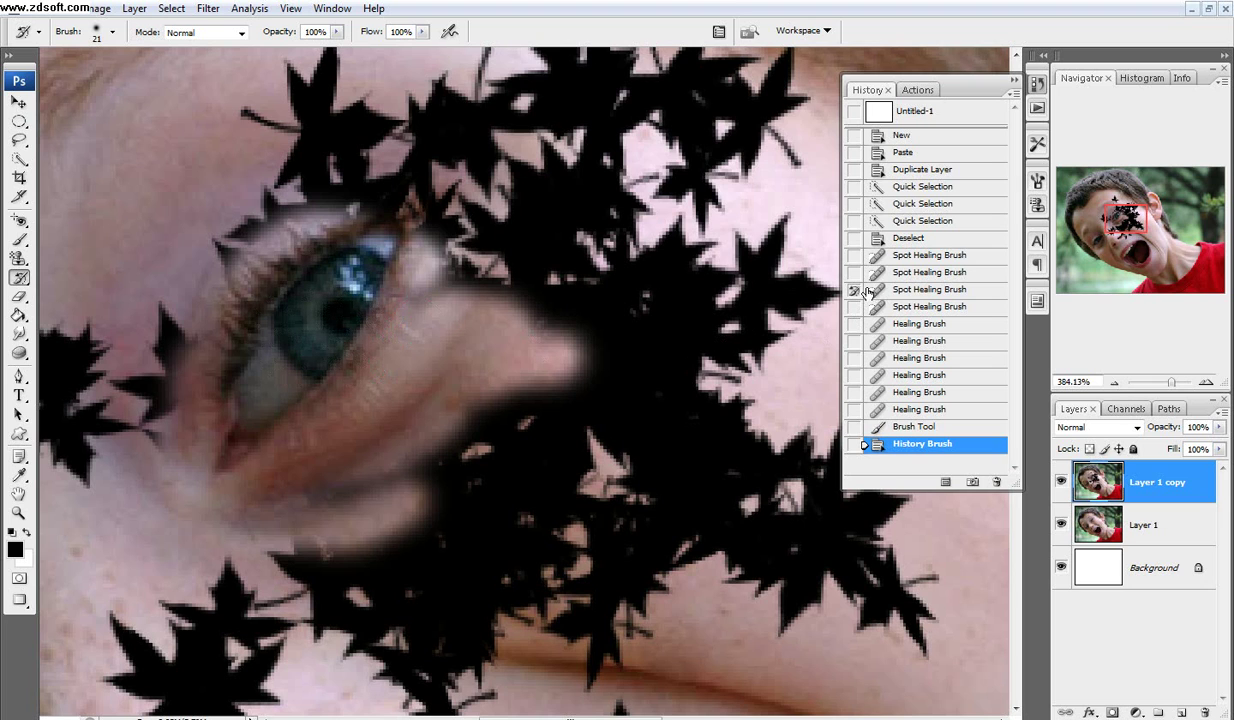
key(ctrl+alt+z)
key(ctrl+alt+z)
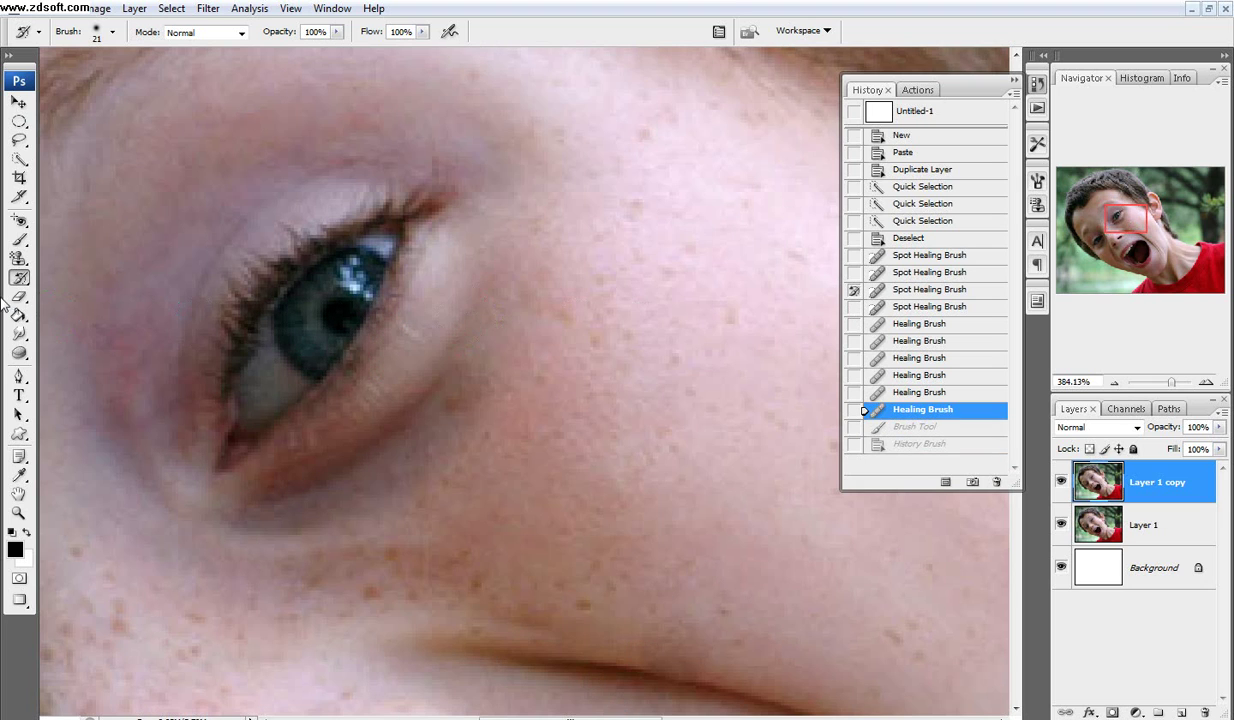
drag(29, 280, 60, 293)
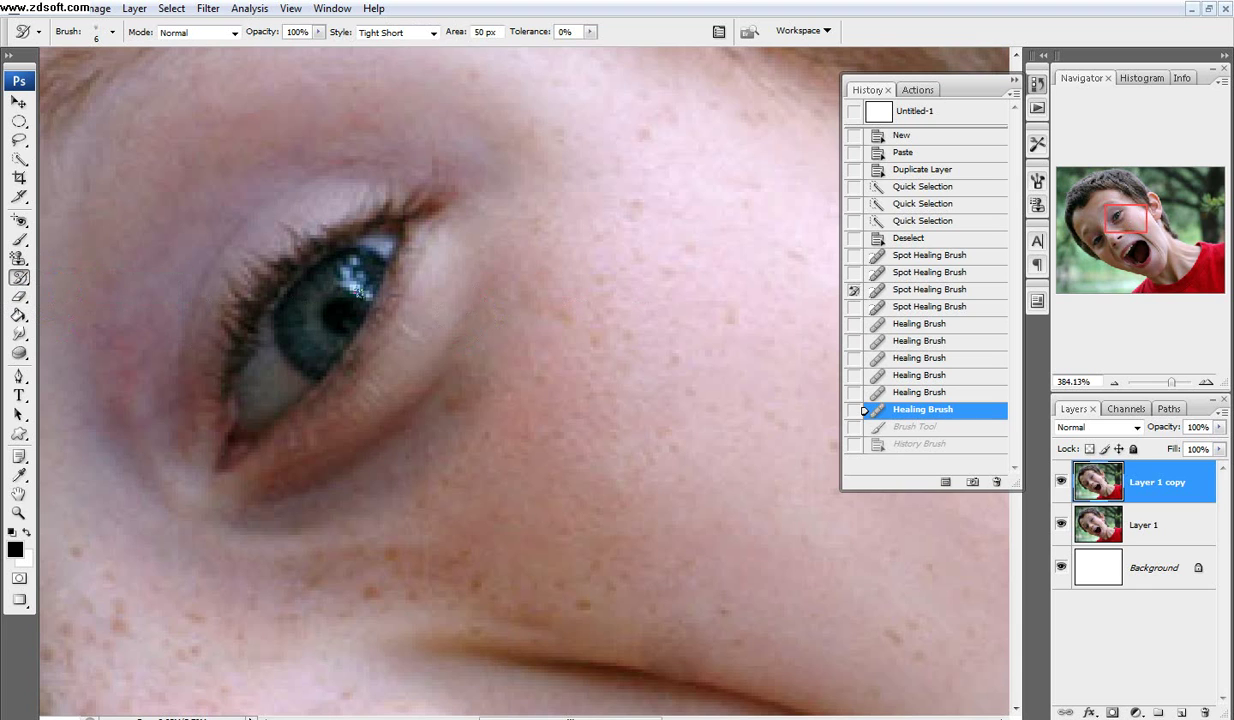
mouse_move(335, 296)
mouse_down()
mouse_move(249, 398)
mouse_move(294, 326)
mouse_move(445, 188)
mouse_move(259, 280)
mouse_move(206, 240)
mouse_move(128, 383)
mouse_move(162, 480)
mouse_move(331, 535)
mouse_move(481, 449)
mouse_move(575, 296)
mouse_up()
drag(505, 460, 490, 660)
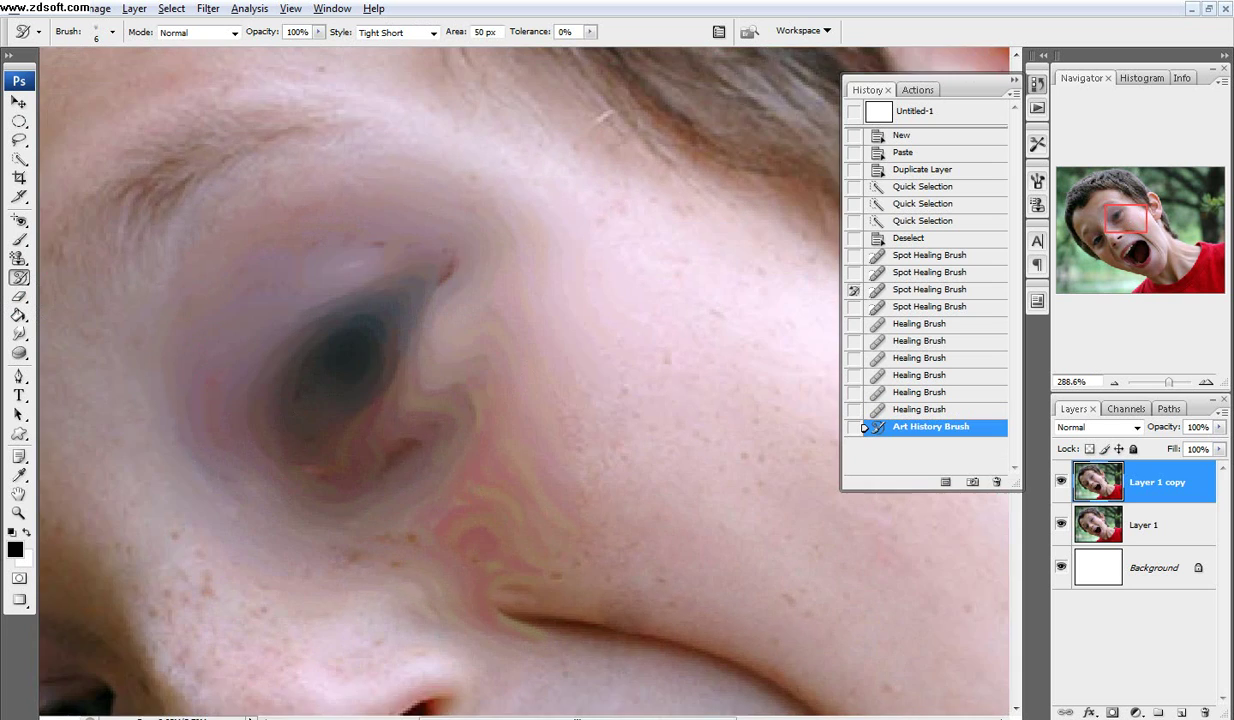
scroll(533, 366, down, 4)
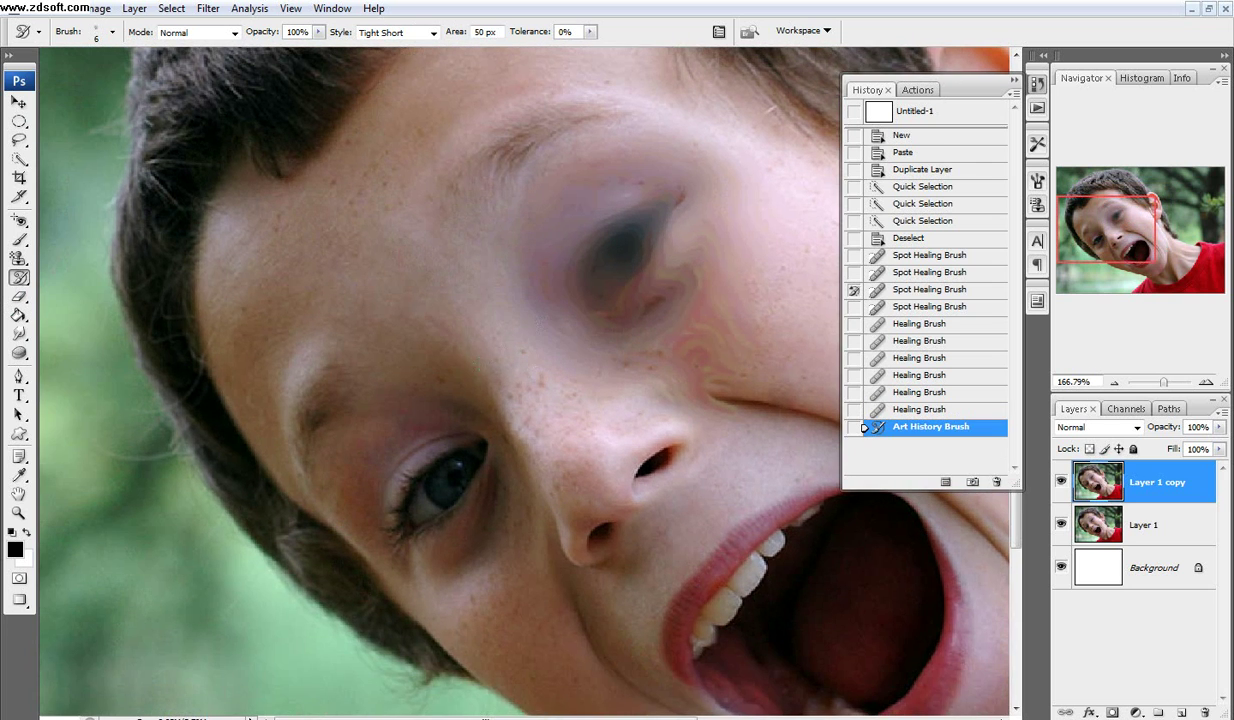
mouse_move(455, 390)
mouse_down()
mouse_move(405, 507)
mouse_move(465, 495)
mouse_move(495, 435)
mouse_move(590, 530)
mouse_move(785, 595)
mouse_move(805, 550)
mouse_move(720, 605)
mouse_move(818, 628)
mouse_up()
mouse_move(725, 523)
mouse_down()
mouse_move(617, 479)
mouse_move(601, 437)
mouse_move(634, 484)
mouse_up()
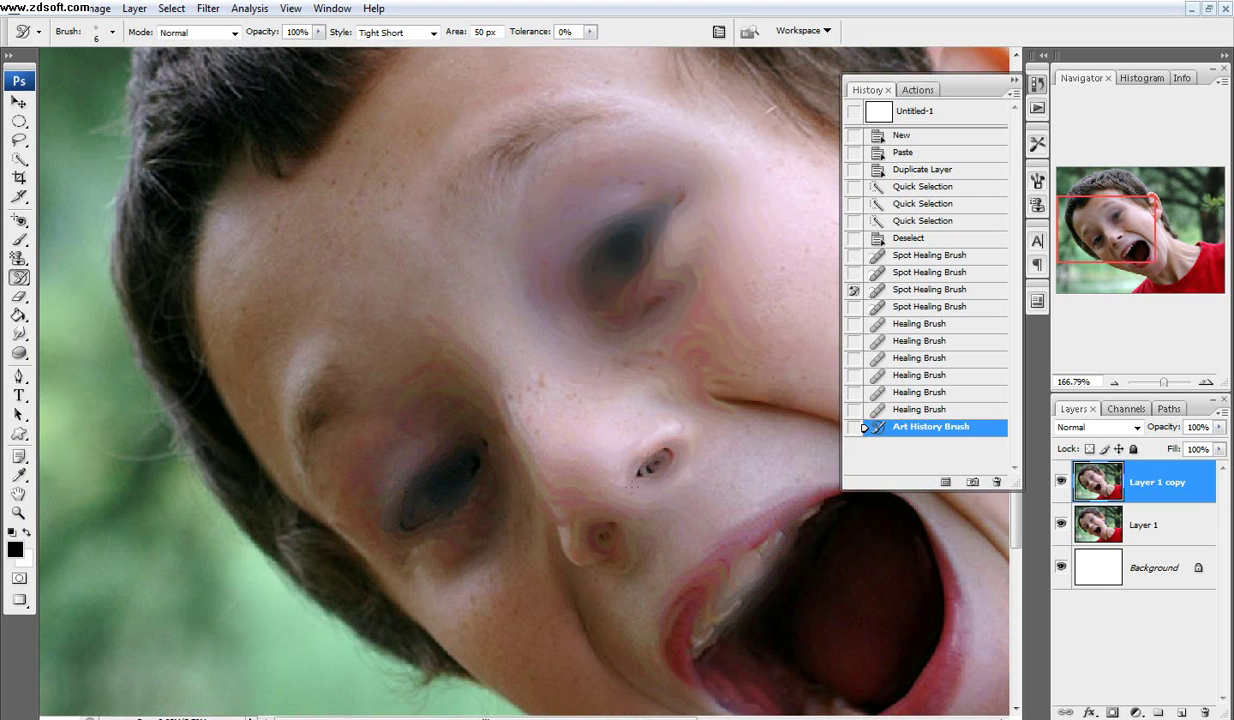
mouse_move(206, 272)
mouse_down()
mouse_move(204, 318)
mouse_move(240, 440)
mouse_up()
drag(285, 170, 467, 117)
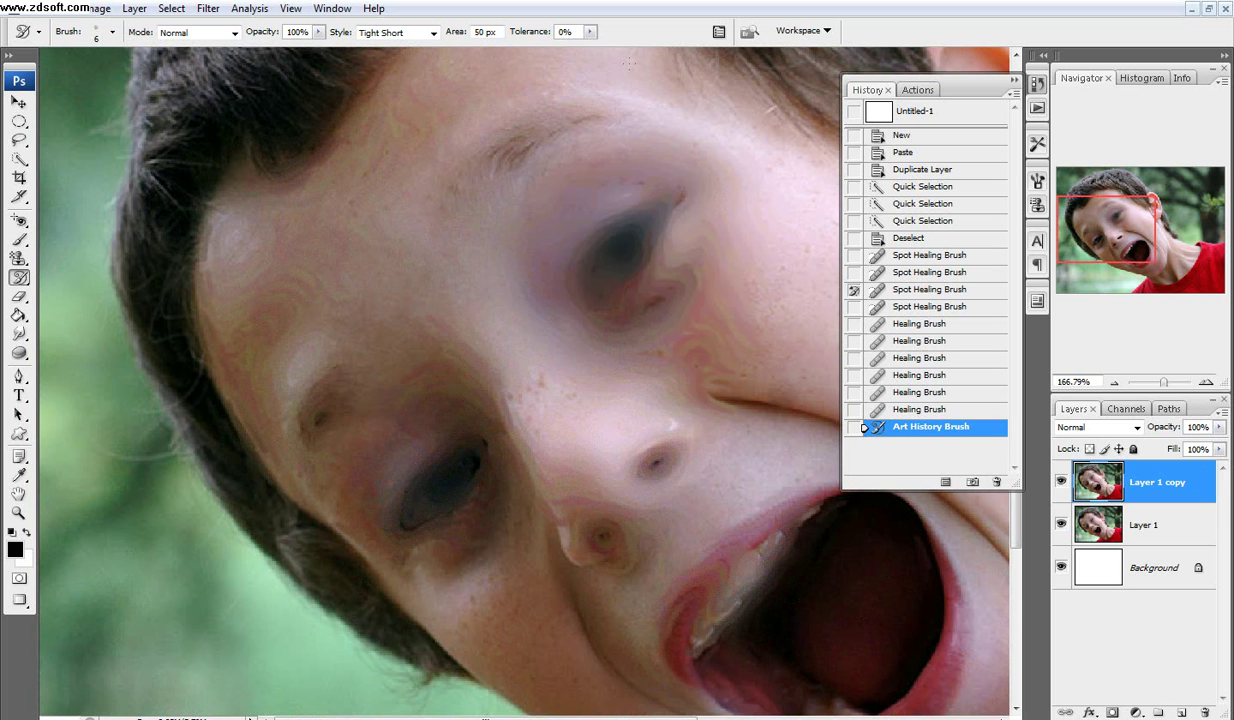
drag(630, 62, 576, 114)
scroll(645, 524, down, 3)
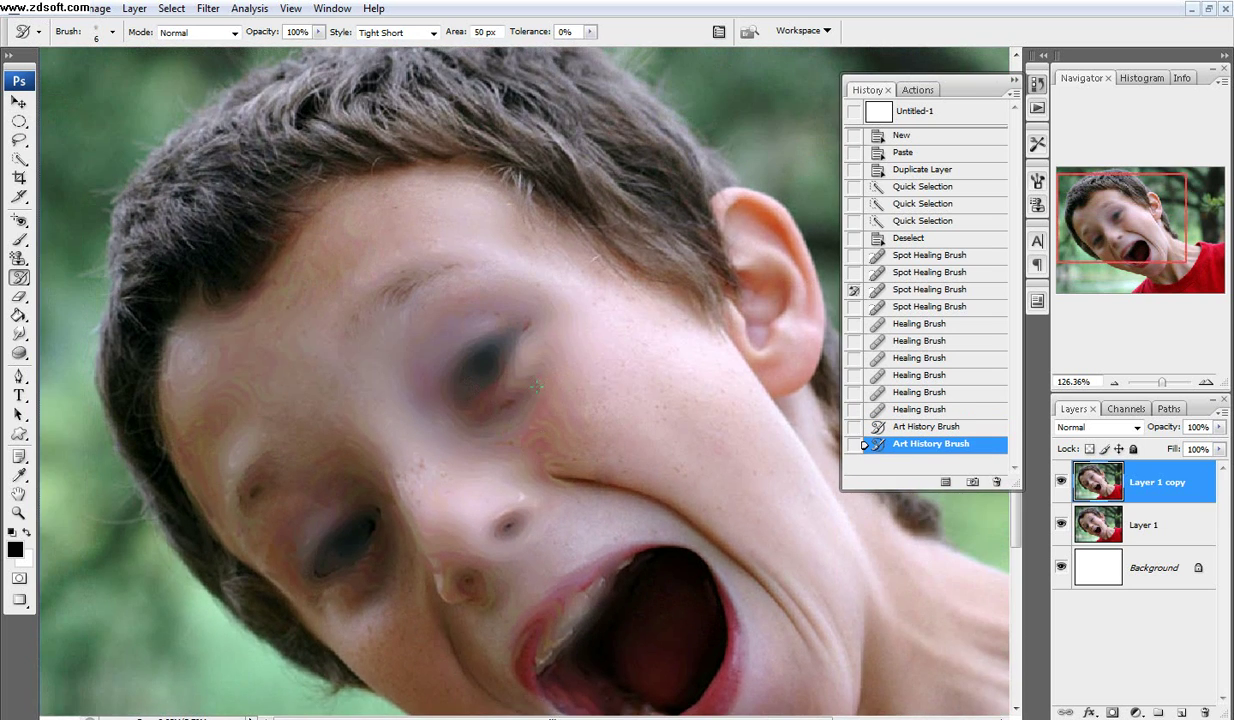
key(ctrl+z)
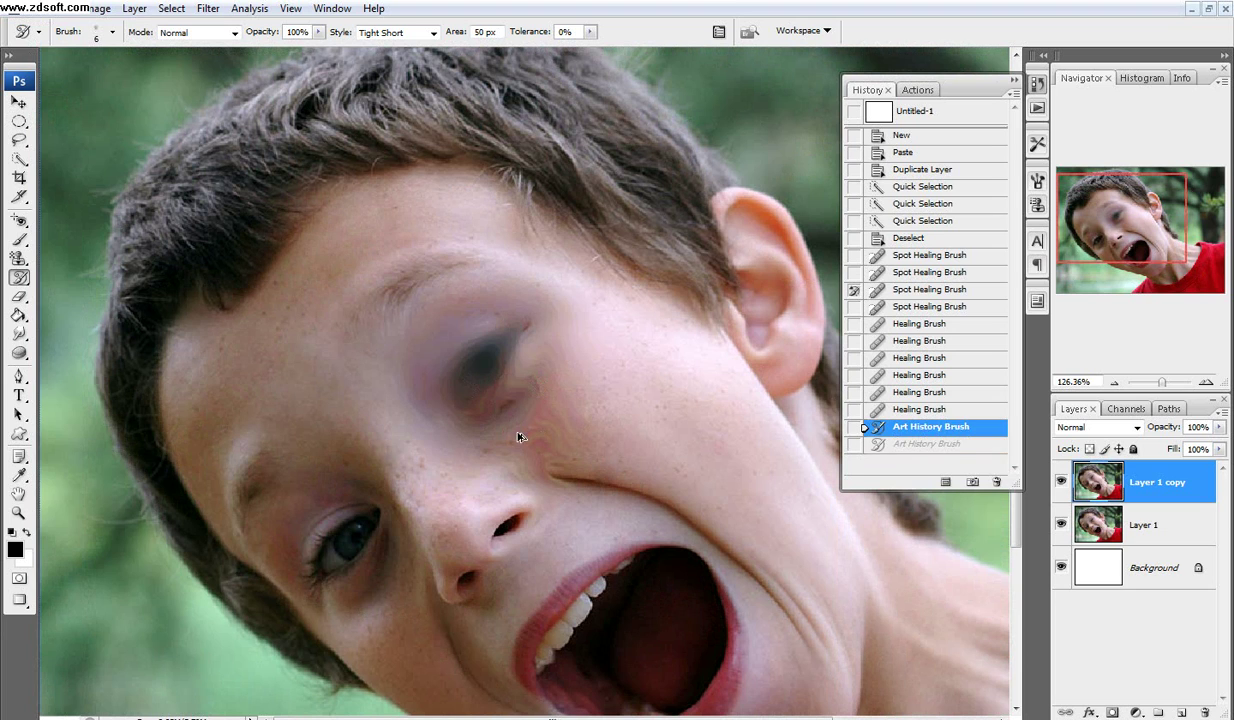
key(ctrl+alt+z)
Step: Erase a hole over the face on Layer 1 with Layer 1 copy hidden, then undo it
click(19, 296)
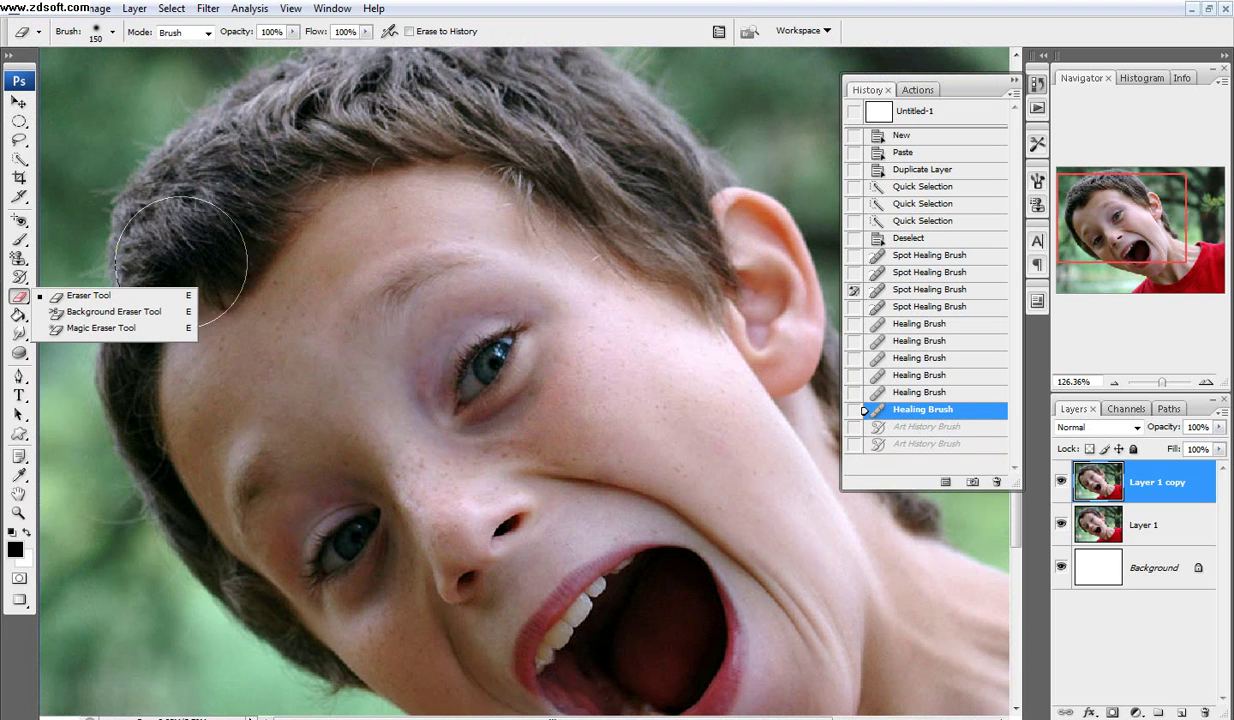
click(1018, 84)
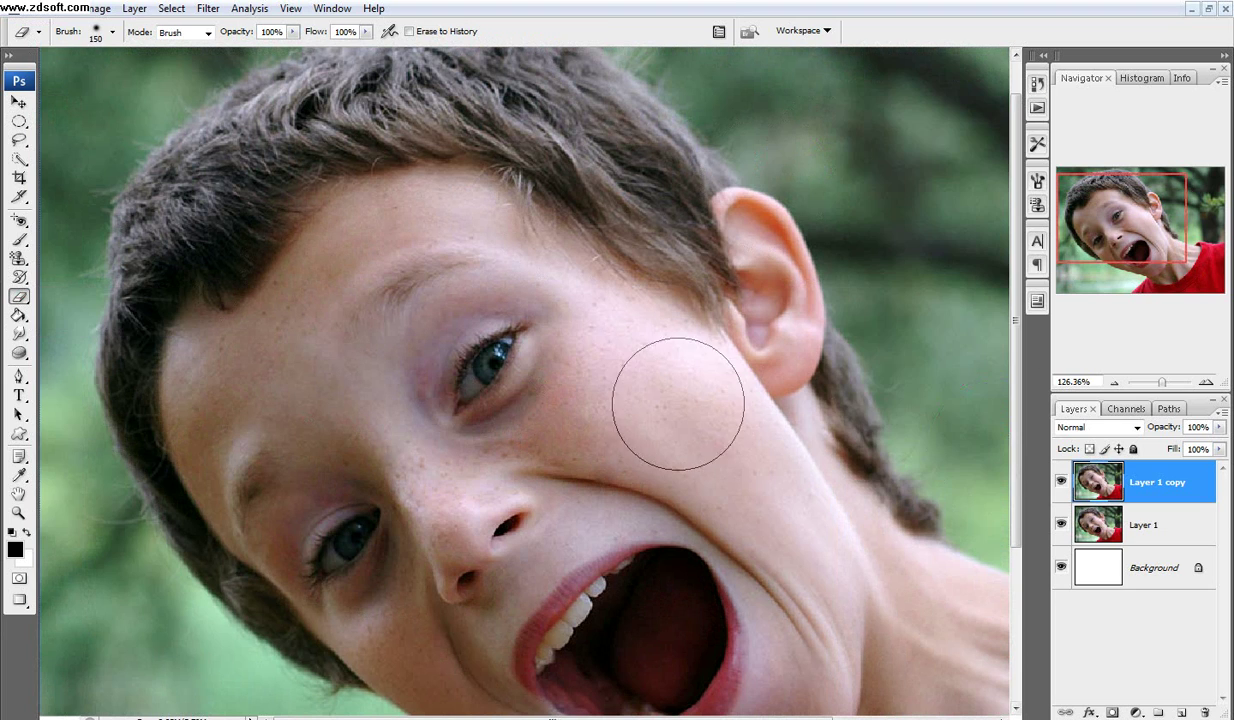
click(1062, 482)
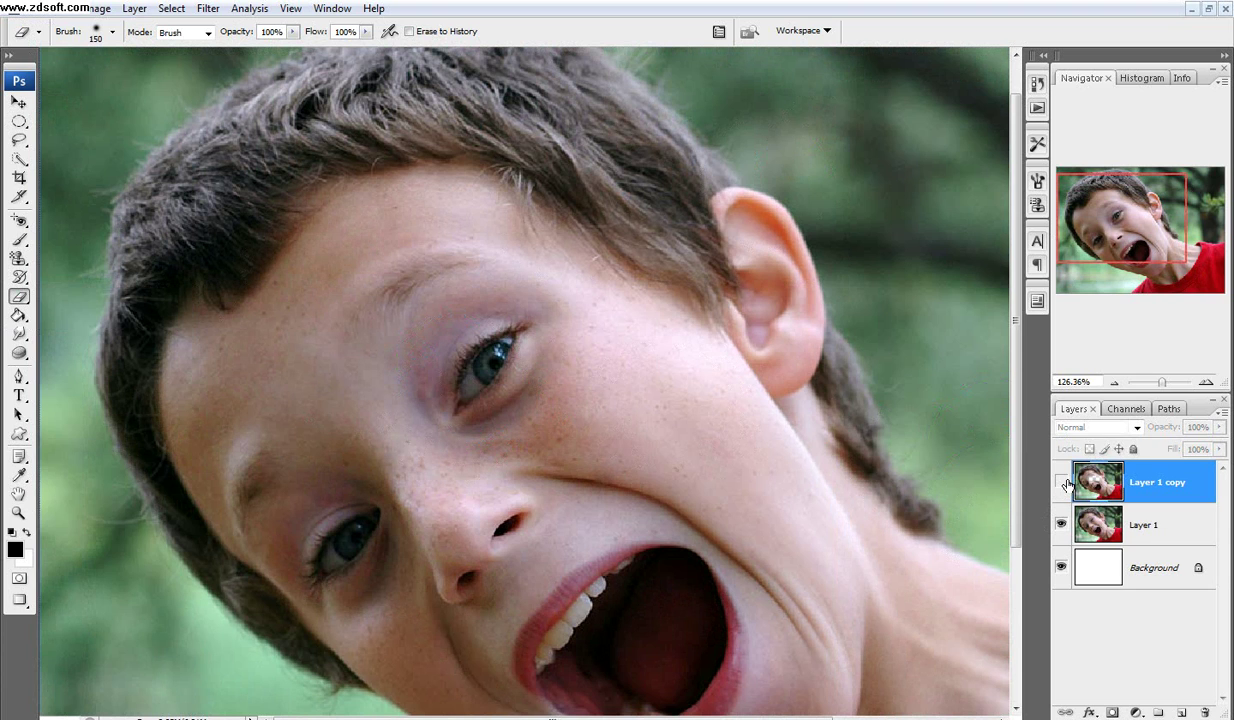
click(1106, 510)
mouse_move(540, 380)
mouse_down()
mouse_move(560, 350)
mouse_move(330, 420)
mouse_move(420, 300)
mouse_move(744, 446)
mouse_move(380, 560)
mouse_up()
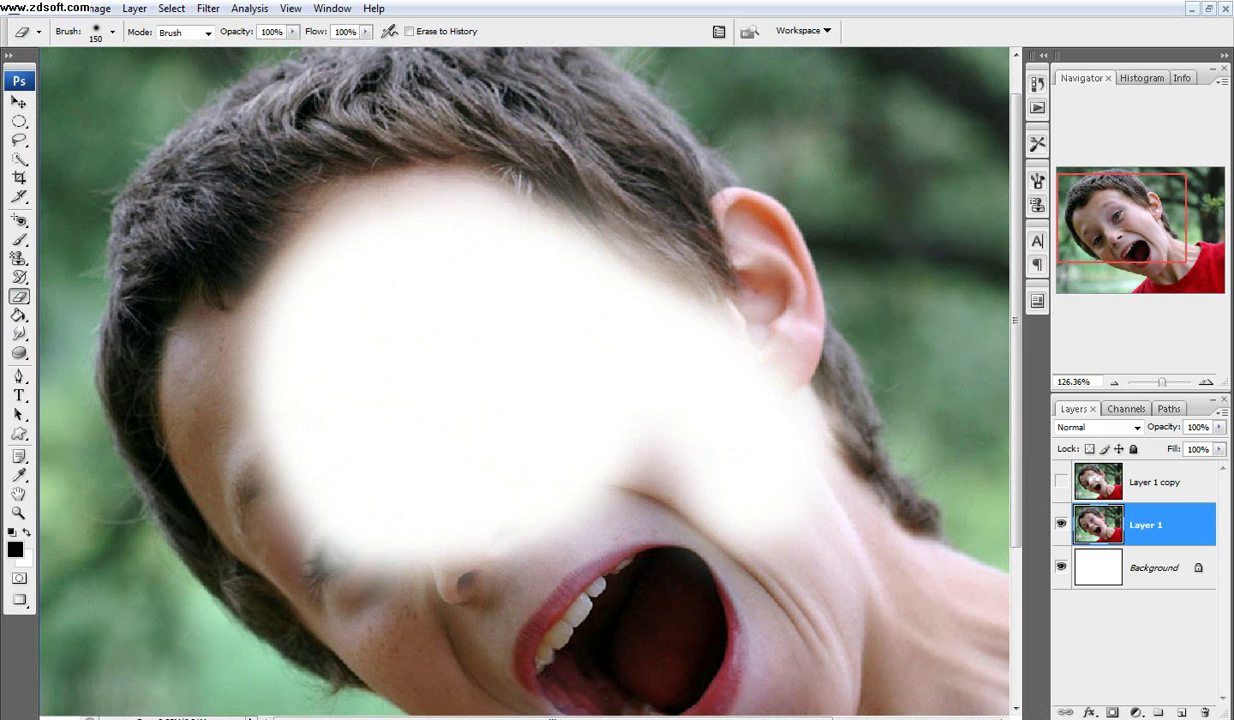
key(alt+bracketright)
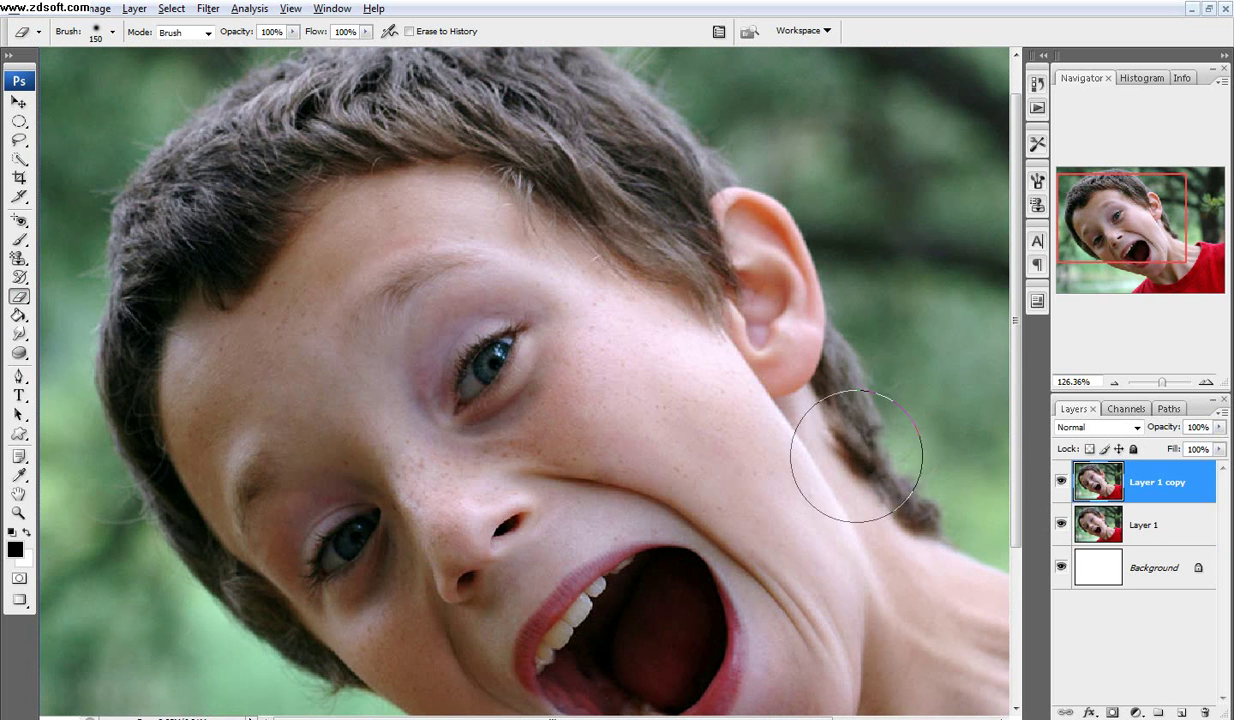
Step: Fit the photo in the window and Magic Eraser the red shirt area on Layer 1 copy
click(20, 316)
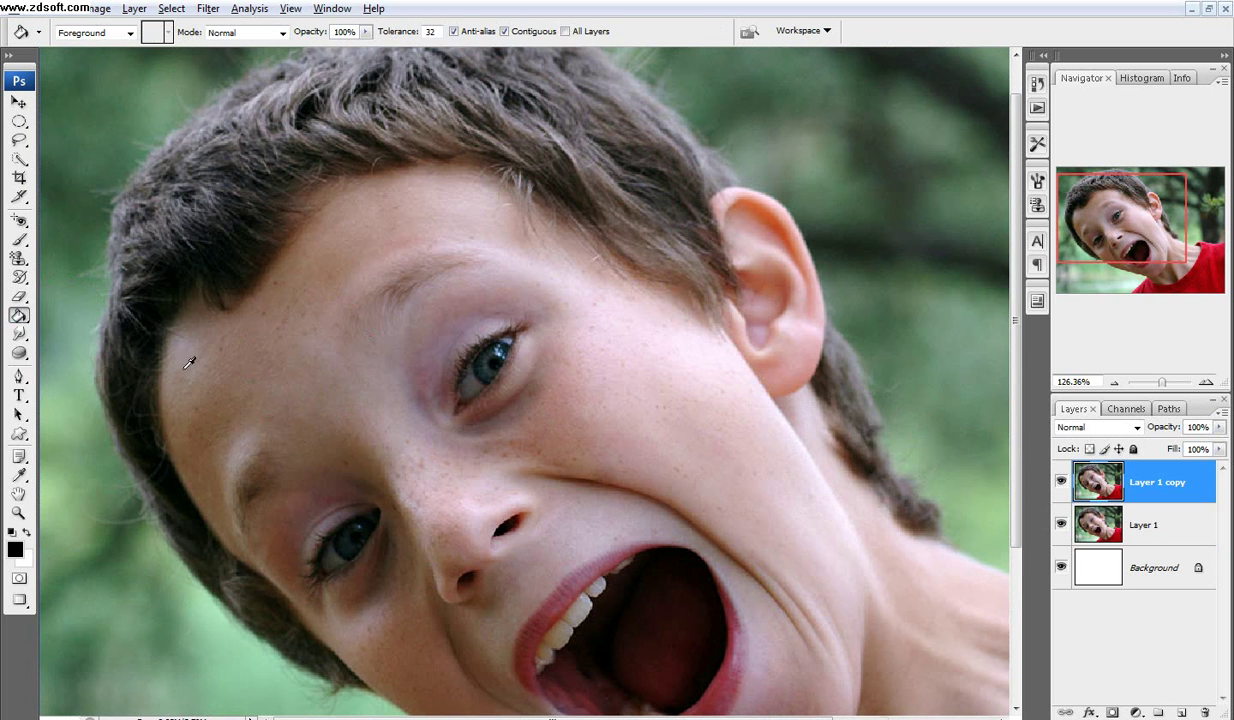
key(ctrl+0)
click(18, 296)
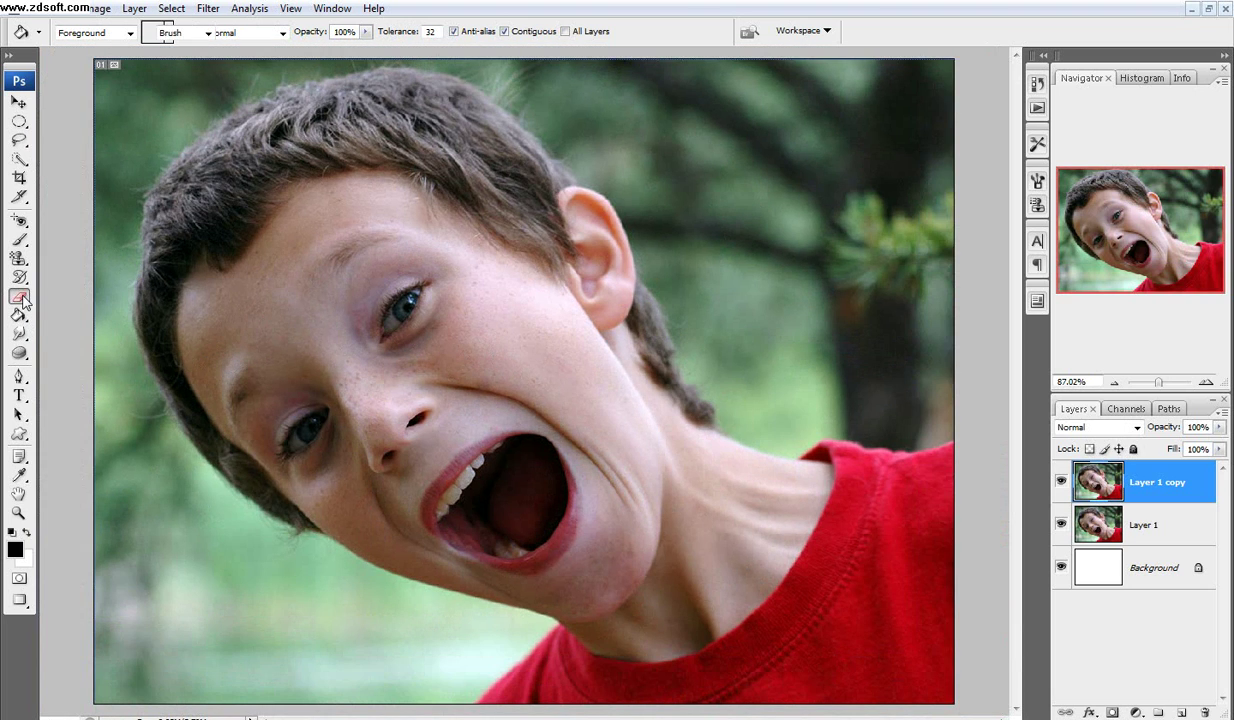
click(113, 311)
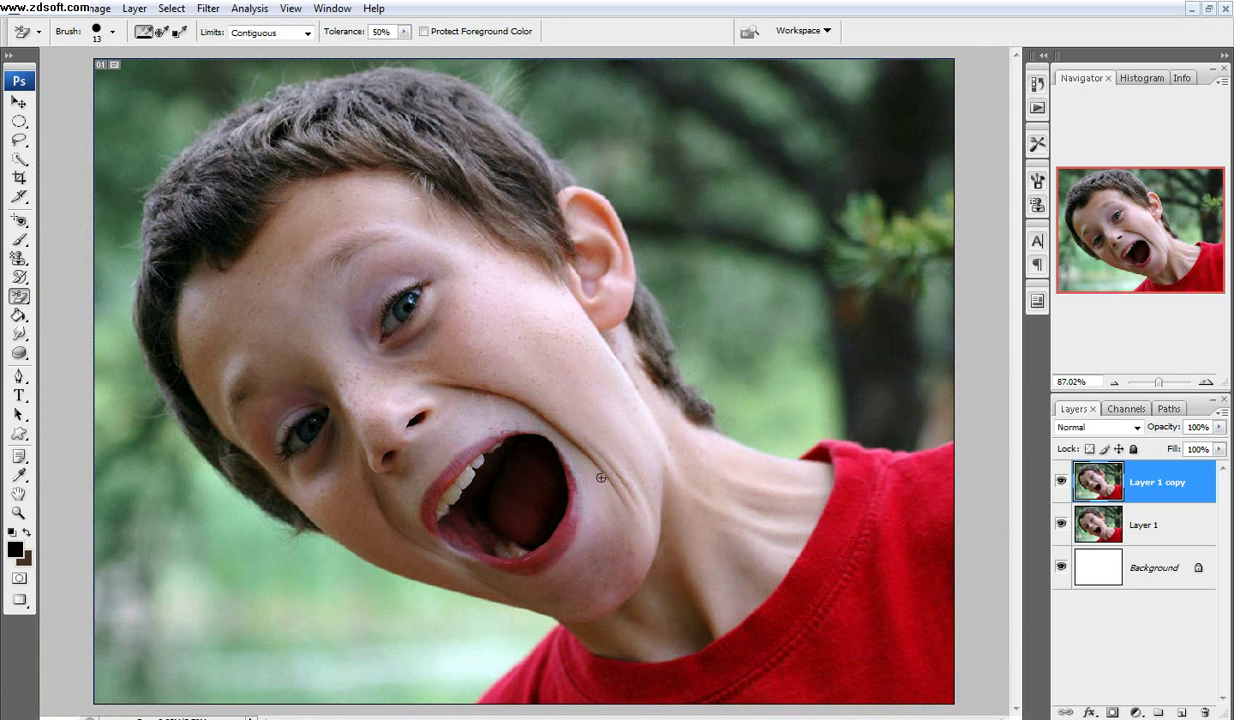
click(1061, 483)
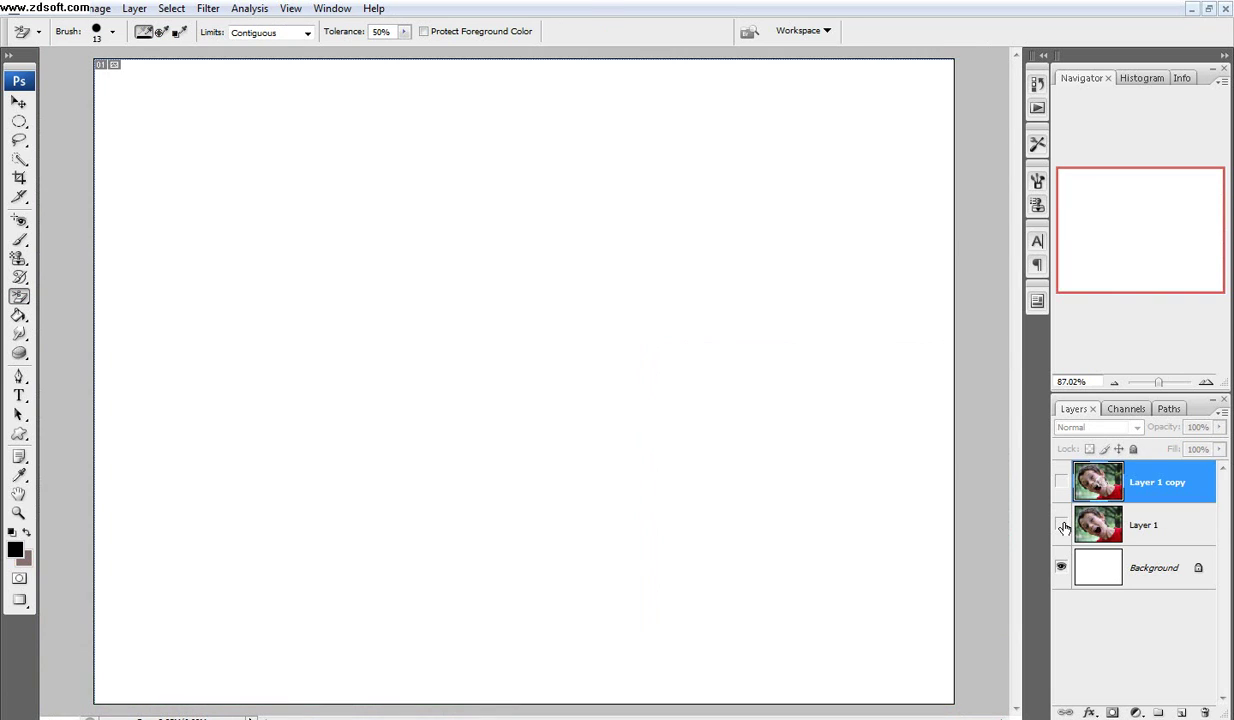
click(1061, 525)
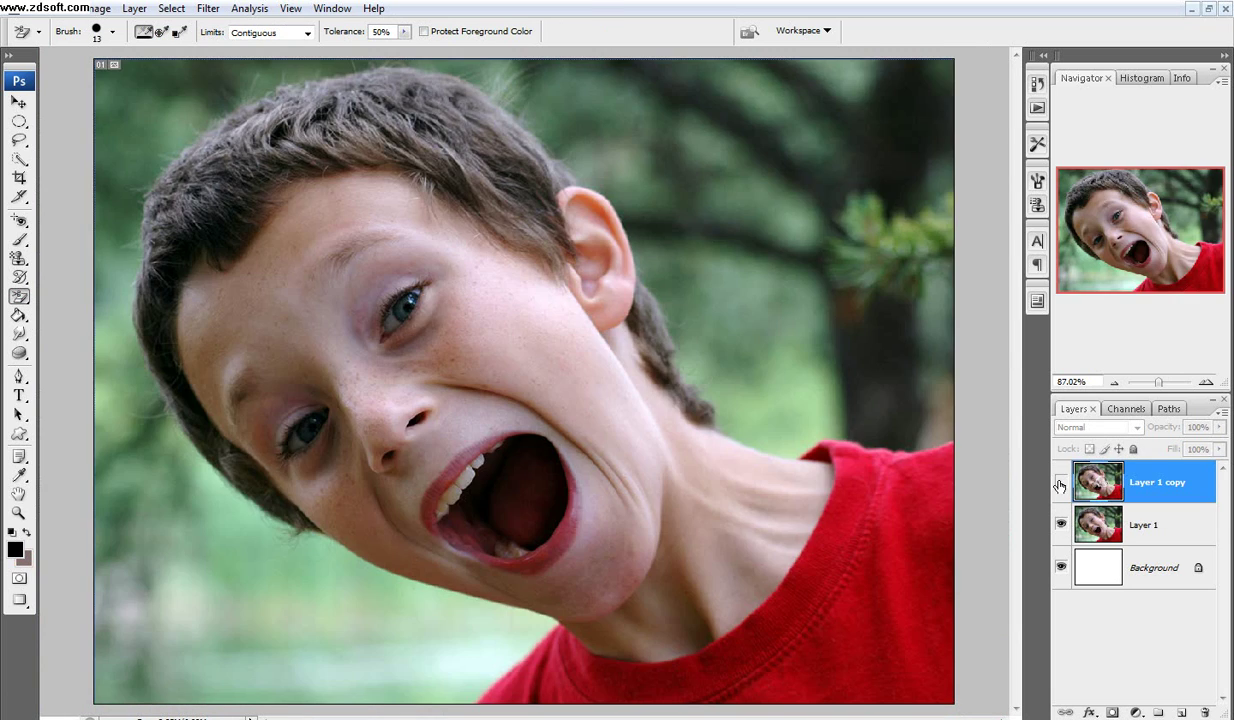
click(1061, 483)
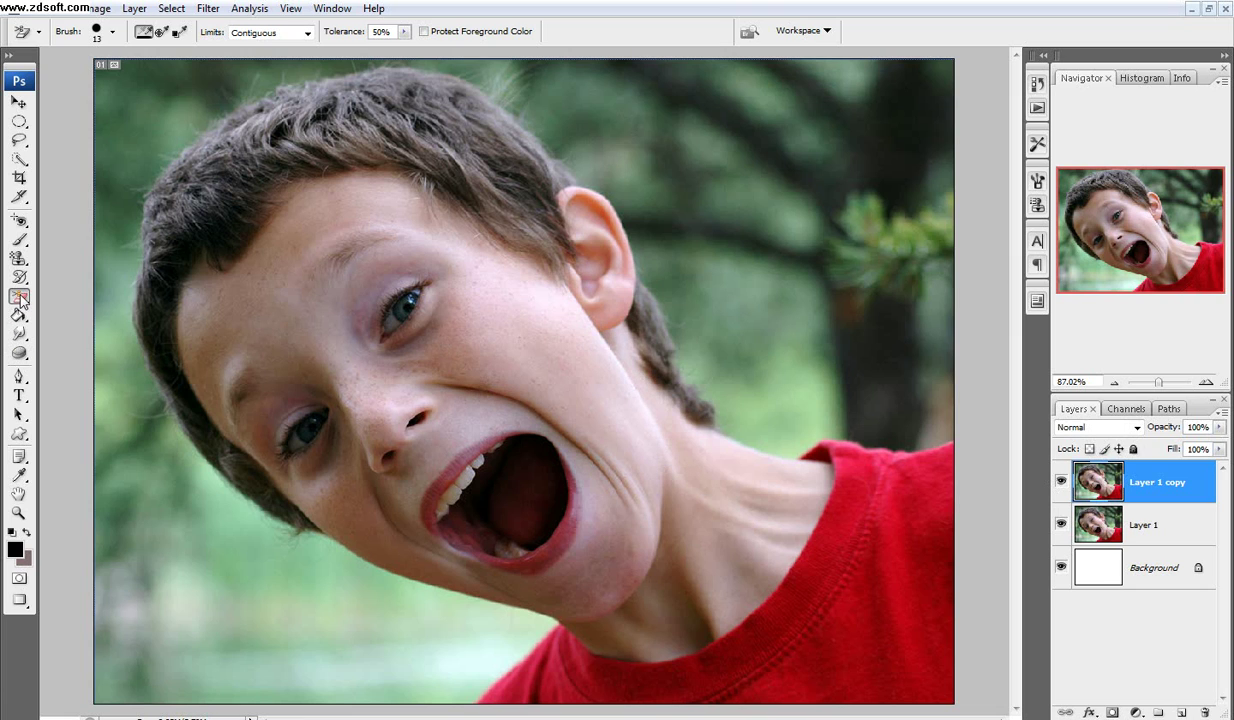
drag(19, 297, 72, 322)
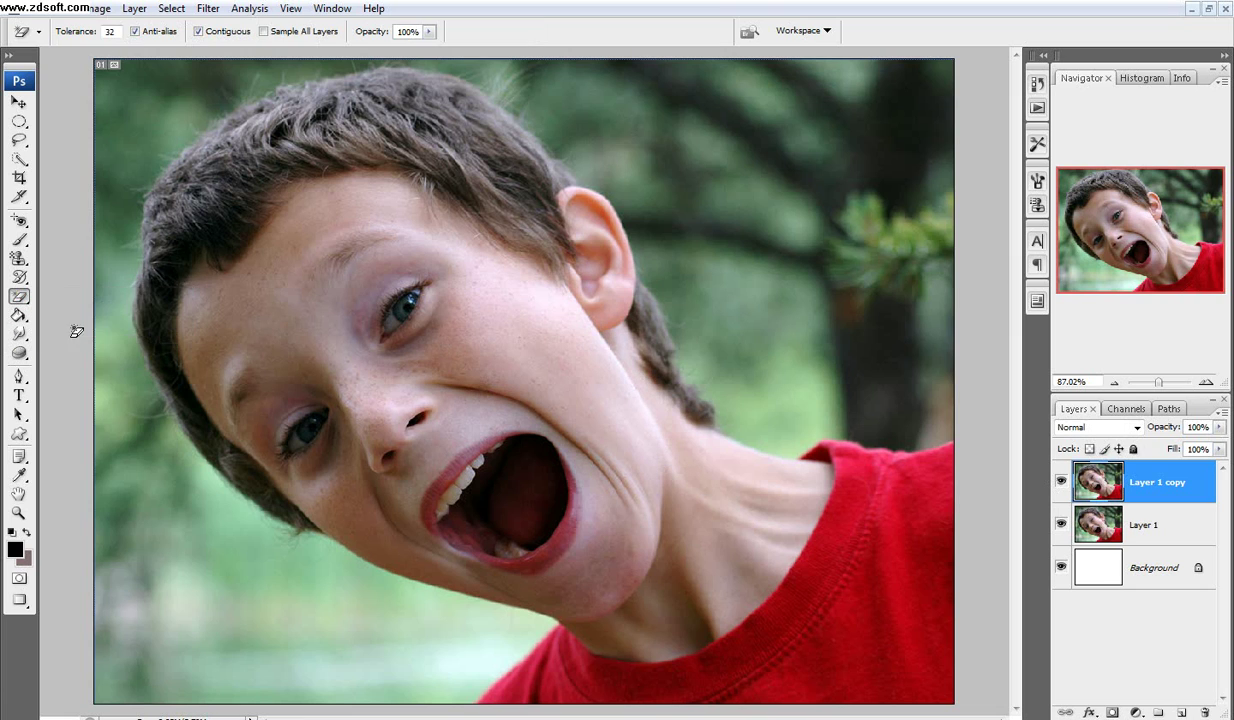
click(863, 577)
Step: Delete Layer 1 so the erased shirt patches show the white Background
mouse_move(1093, 527)
mouse_down()
mouse_move(1075, 665)
mouse_move(1205, 712)
mouse_up()
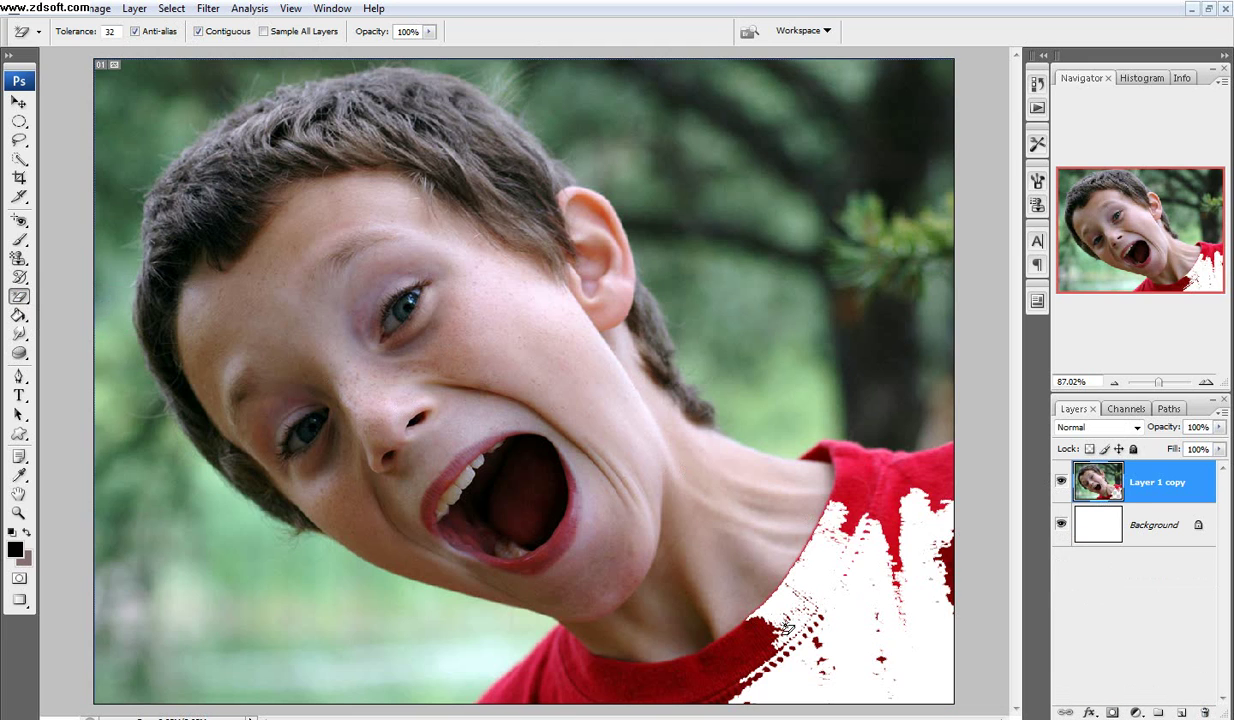
key(ctrl+z)
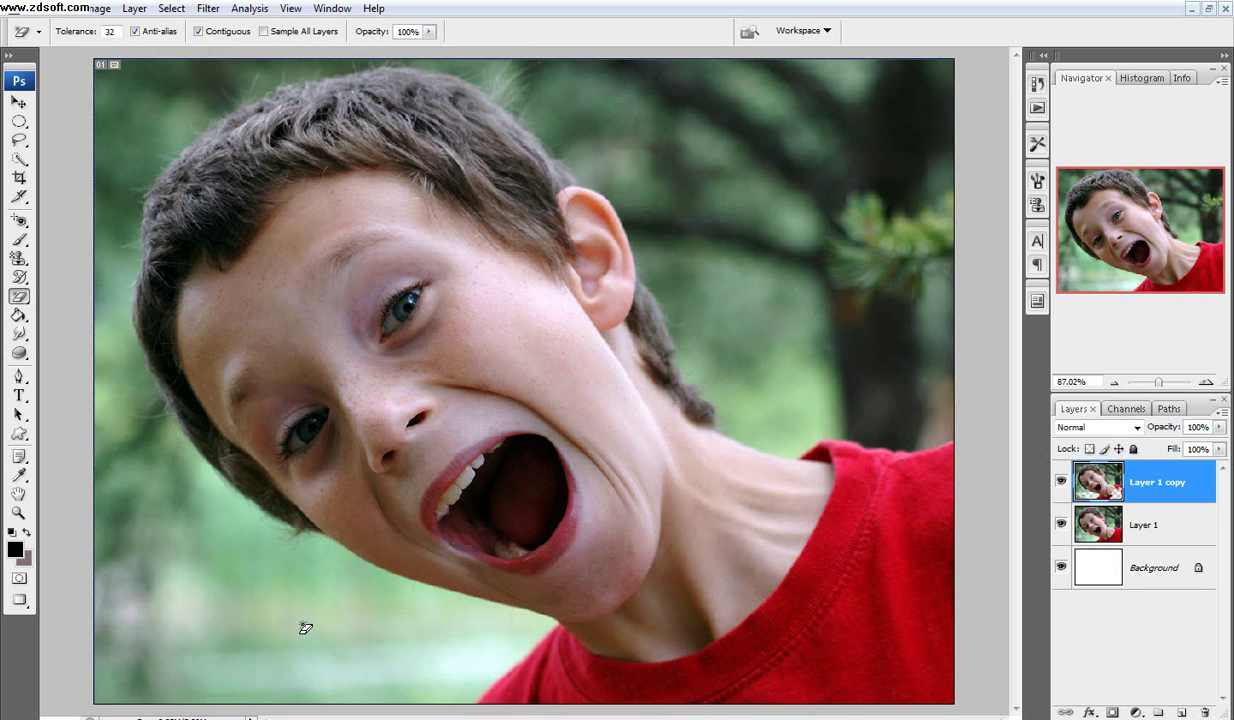
mouse_move(1093, 525)
mouse_down()
mouse_move(1090, 665)
mouse_move(1205, 712)
mouse_up()
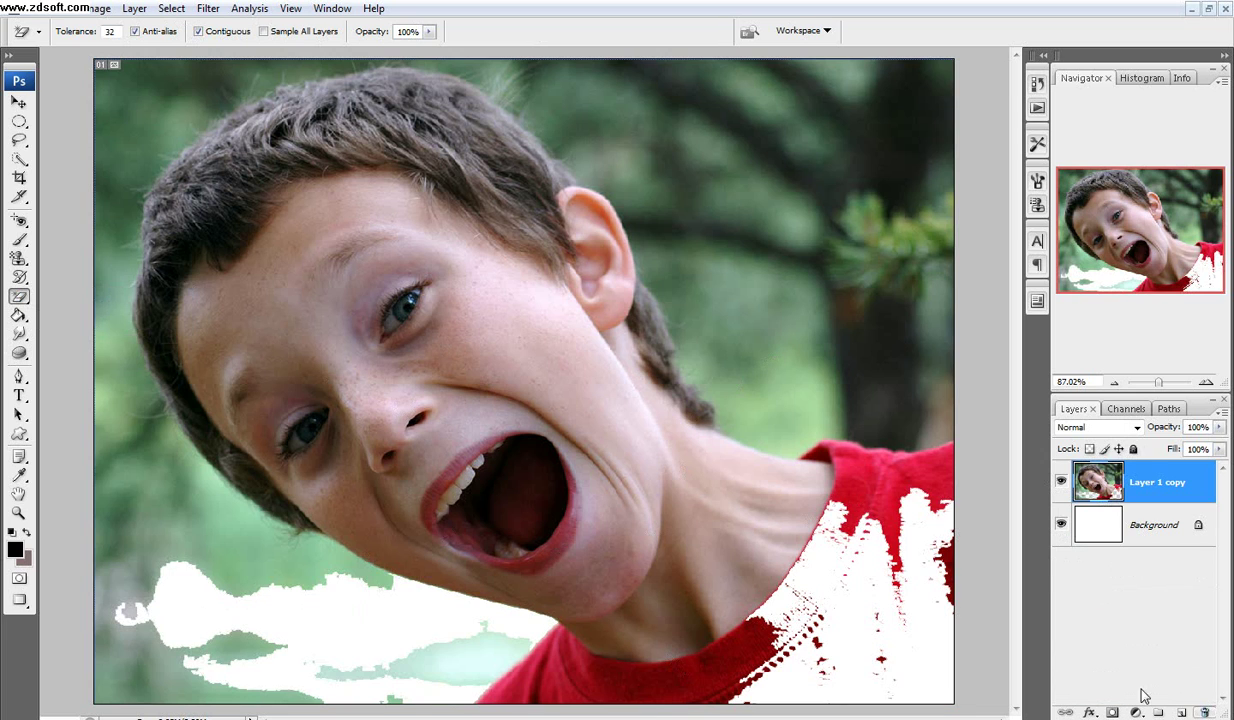
key(ctrl+z)
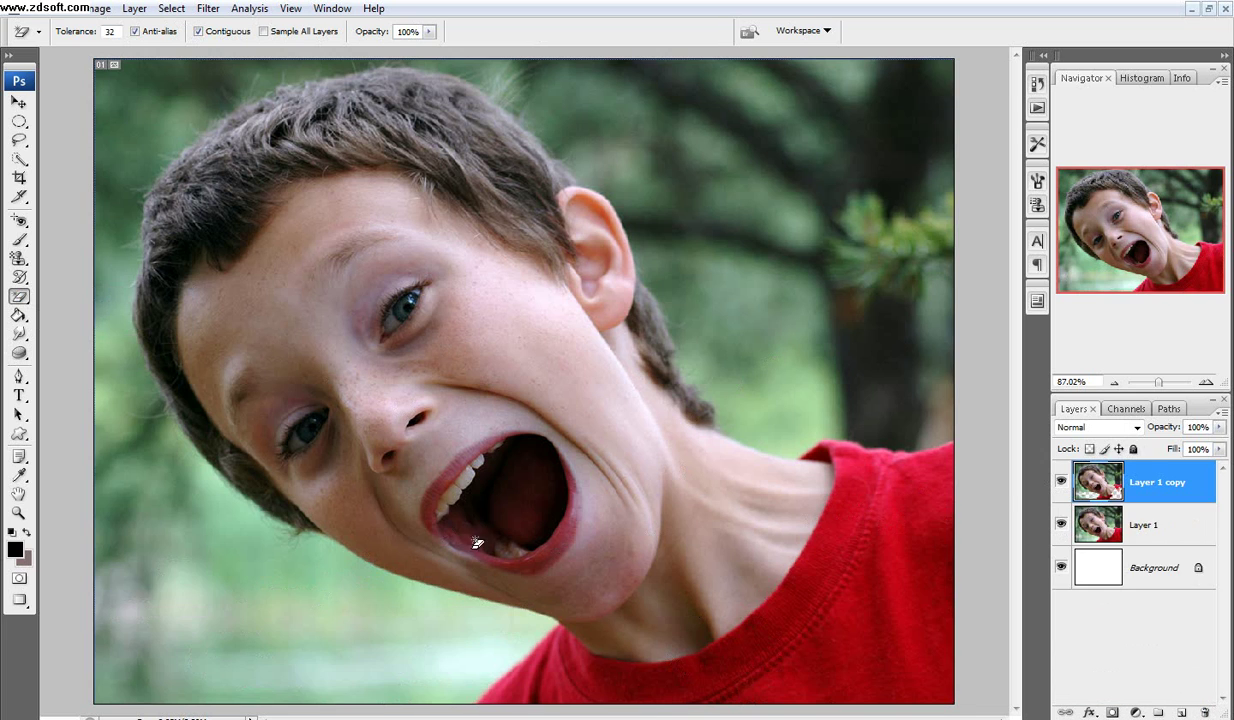
click(1063, 521)
click(1063, 521)
mouse_move(1172, 525)
mouse_down()
mouse_move(1140, 682)
mouse_move(1205, 712)
mouse_up()
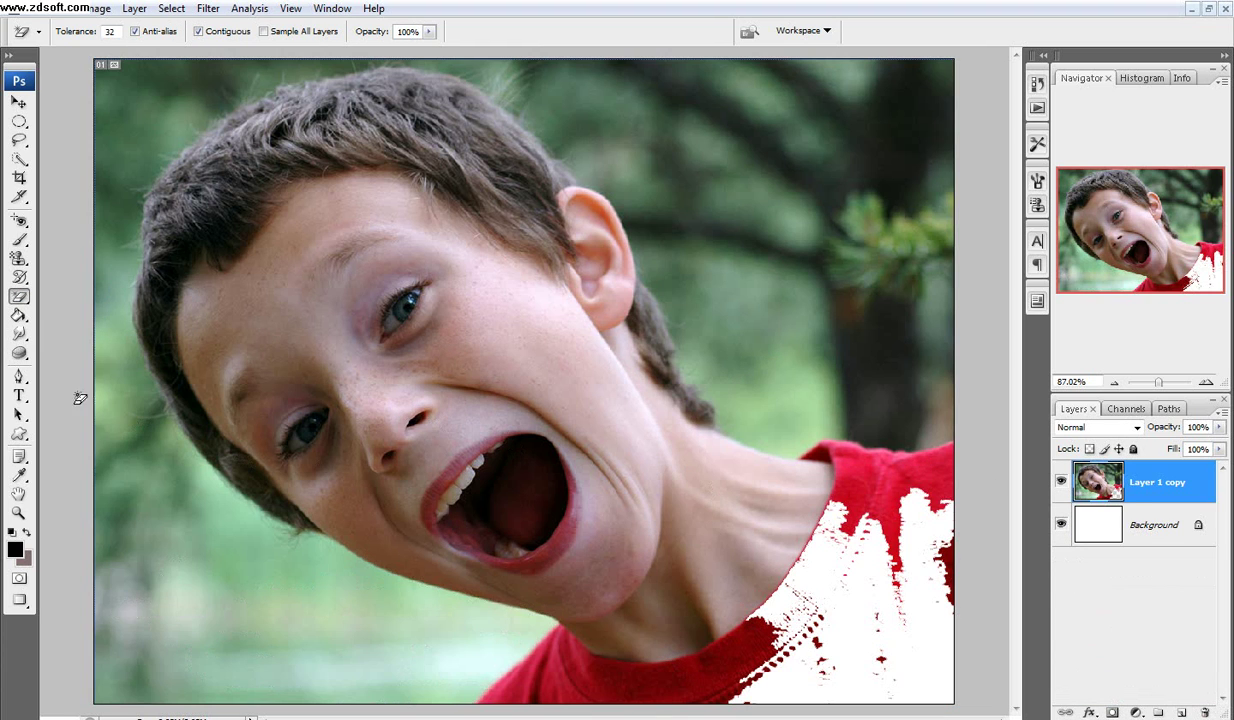
drag(20, 318, 68, 312)
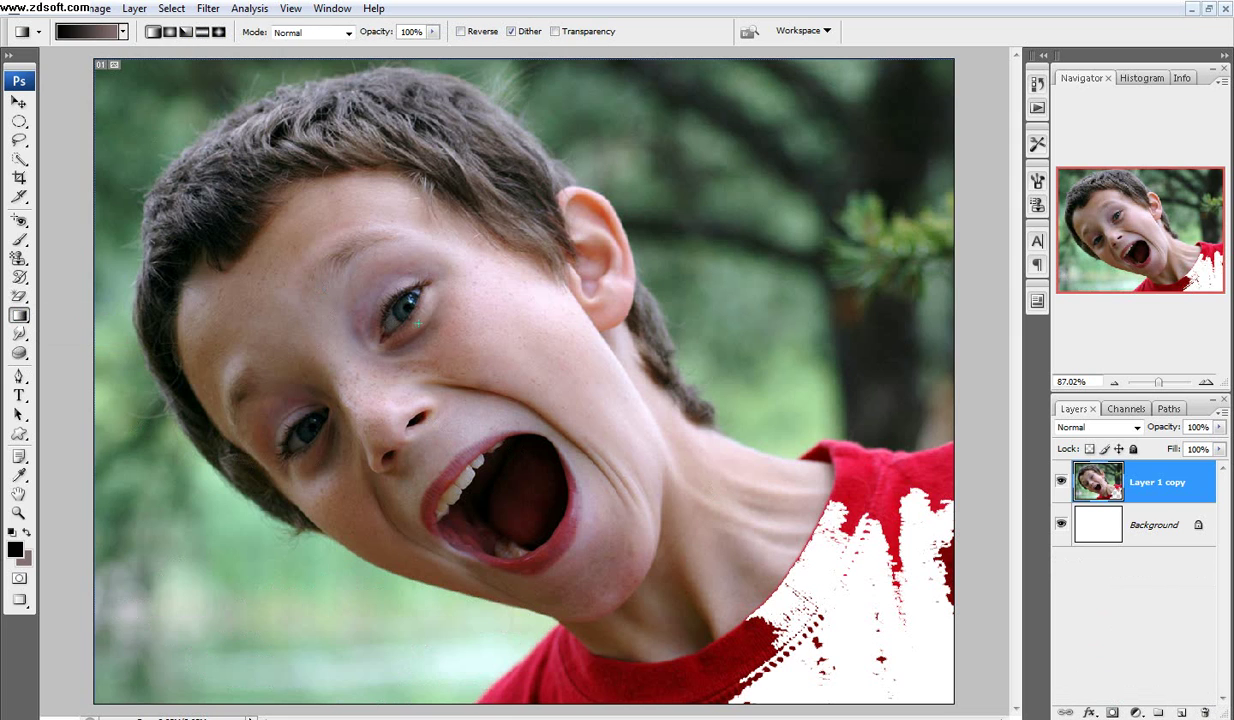
click(90, 36)
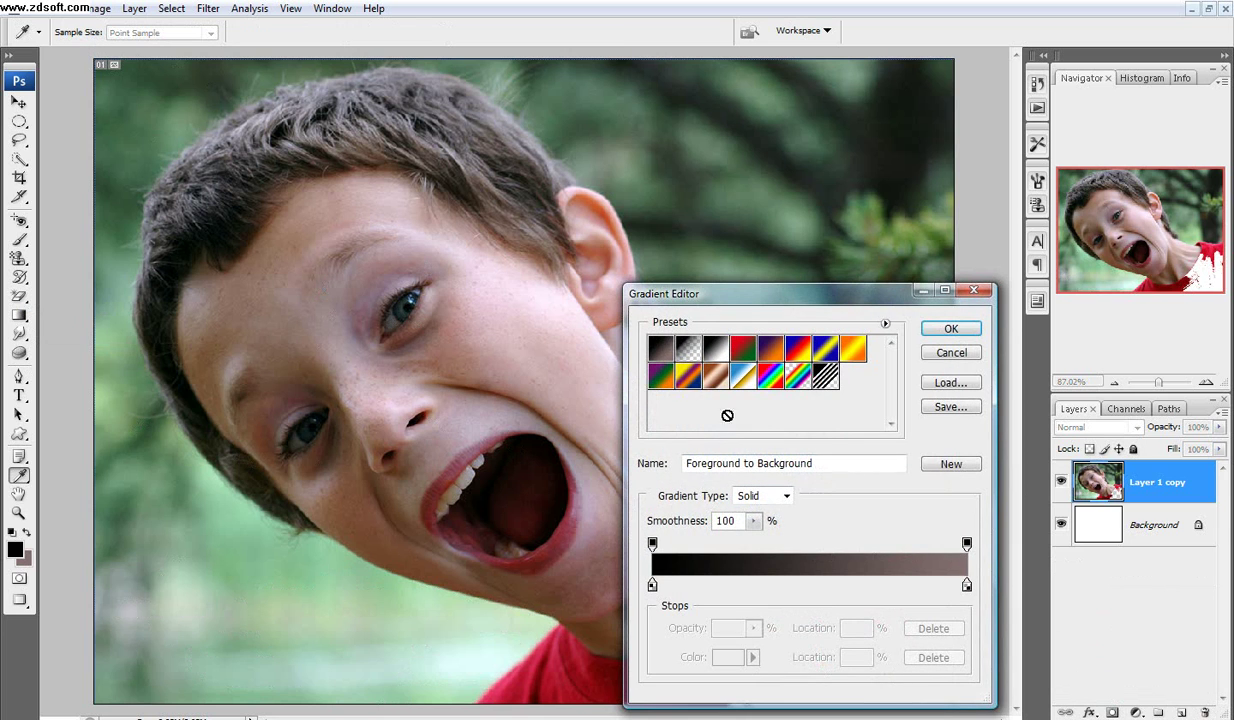
click(683, 348)
click(715, 348)
click(945, 329)
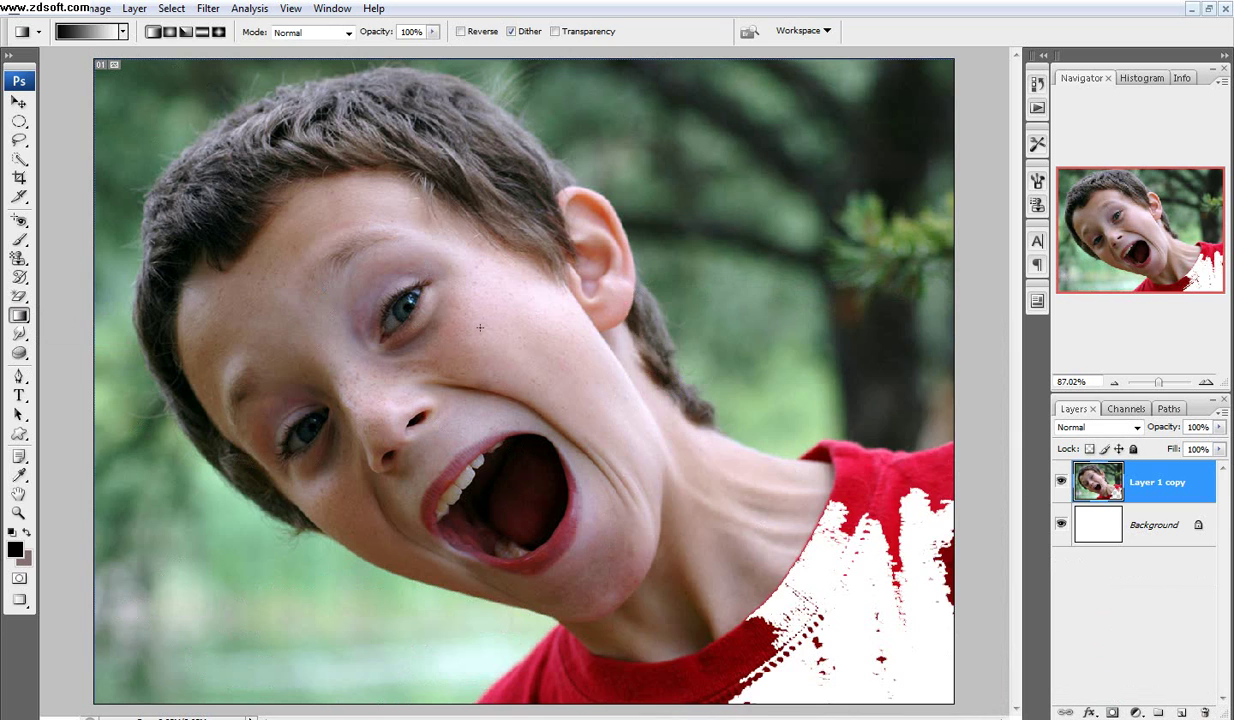
drag(722, 292, 779, 290)
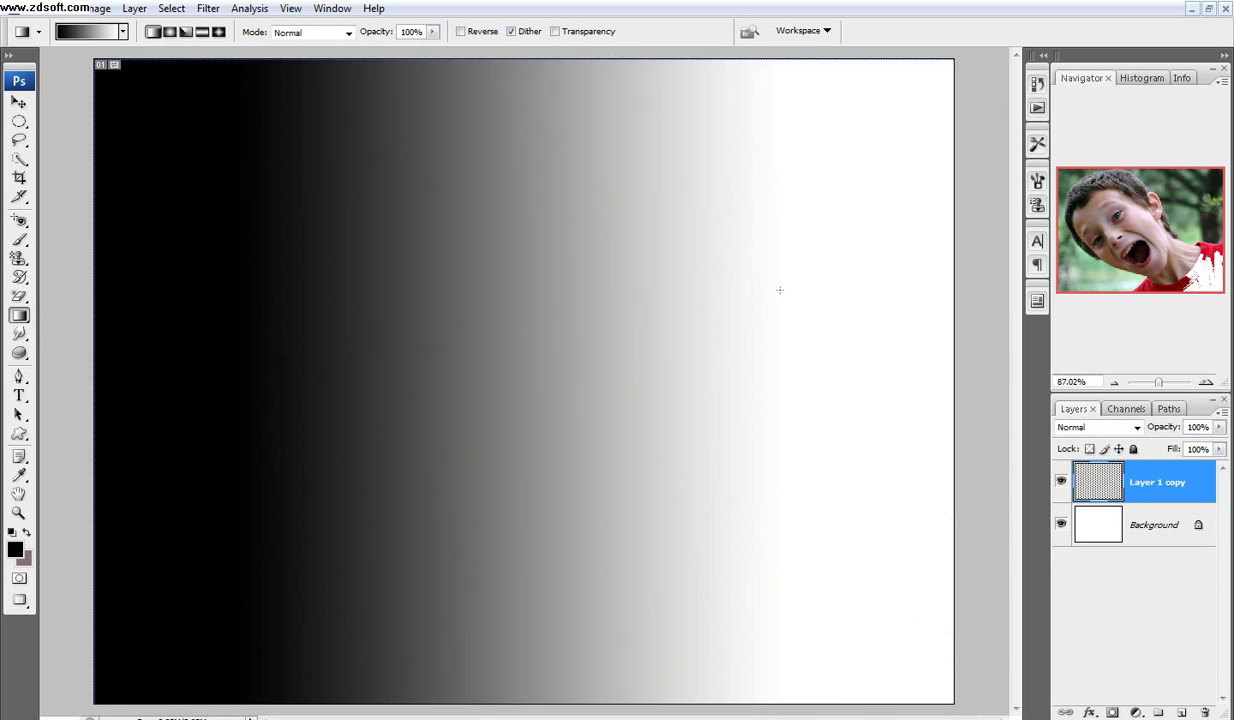
key(ctrl+z)
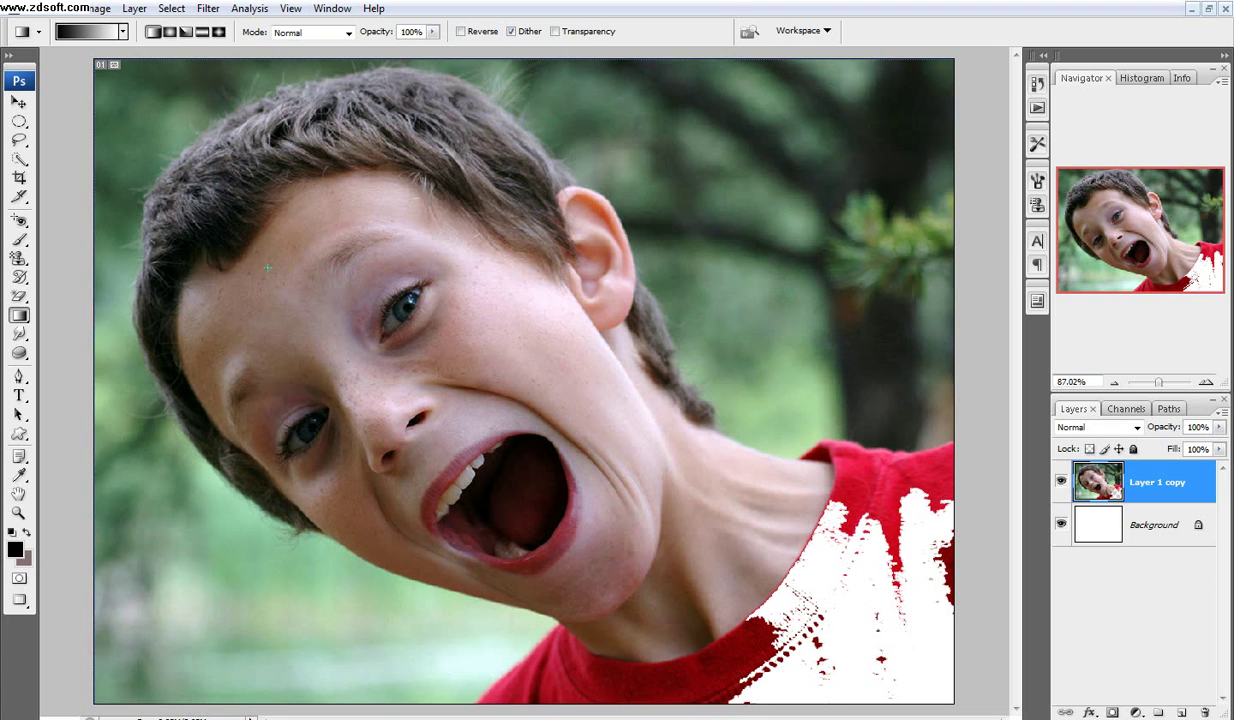
drag(444, 269, 799, 267)
drag(830, 268, 830, 267)
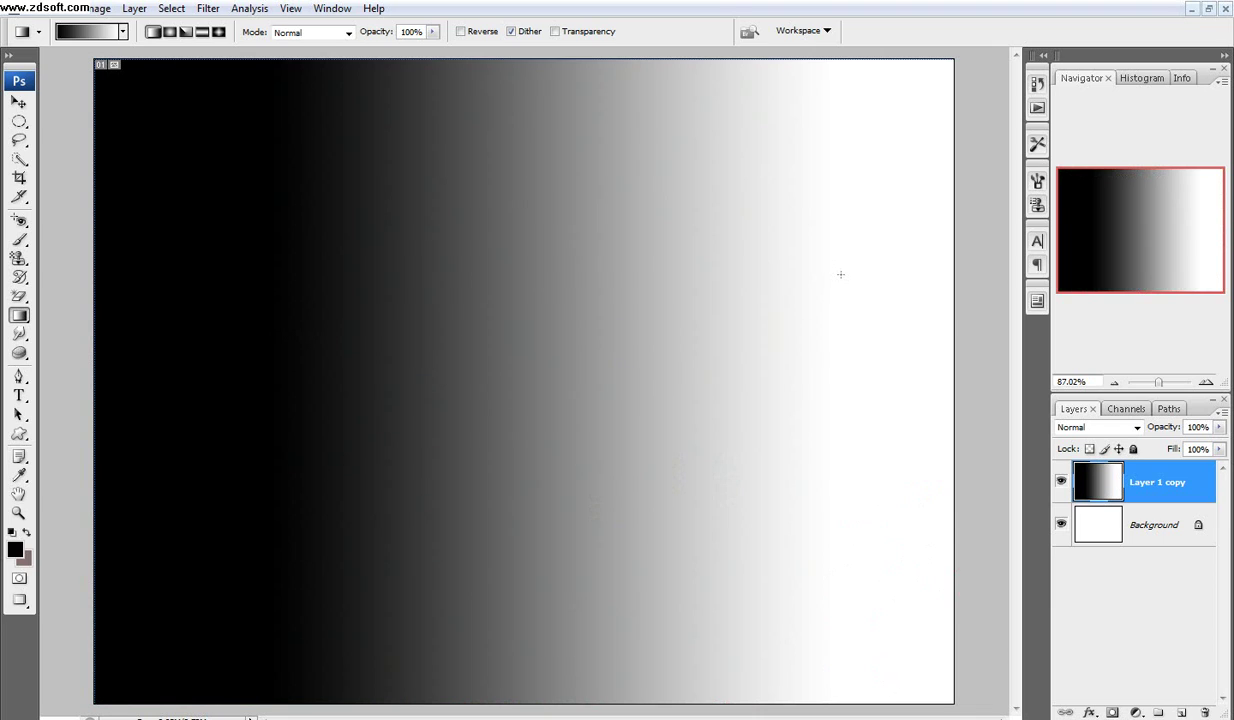
key(ctrl+z)
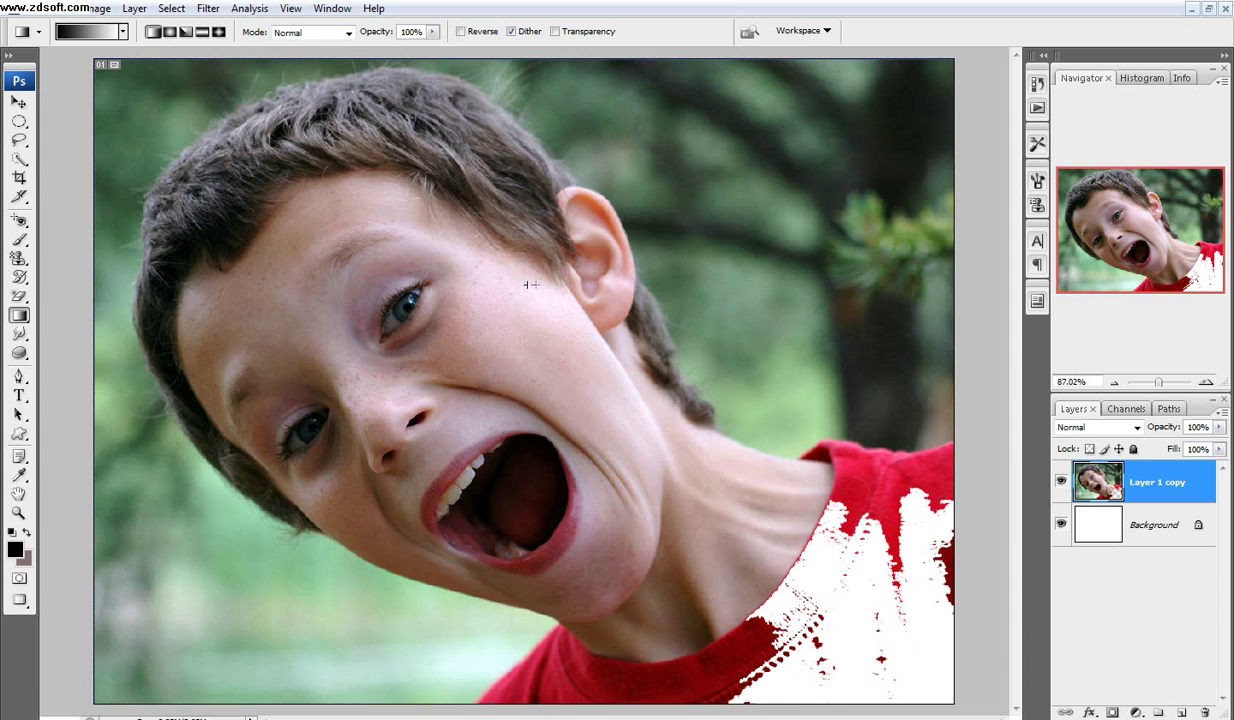
drag(531, 285, 553, 297)
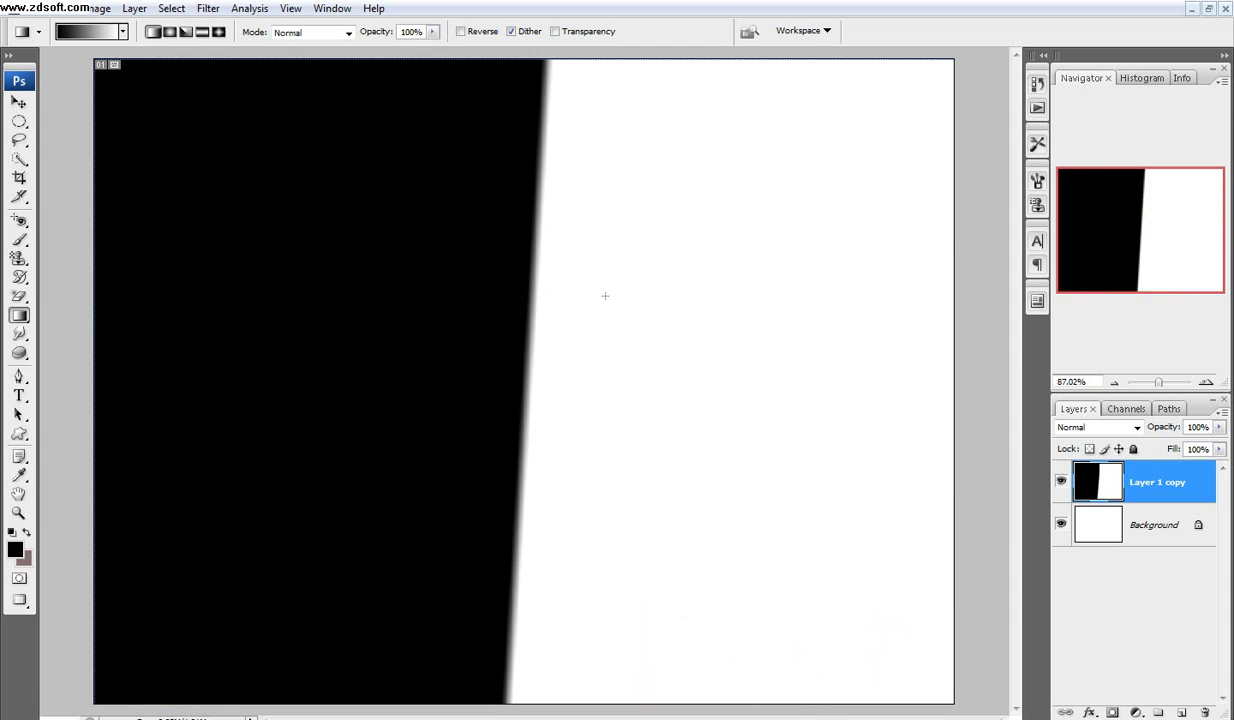
key(ctrl+z)
drag(372, 310, 669, 298)
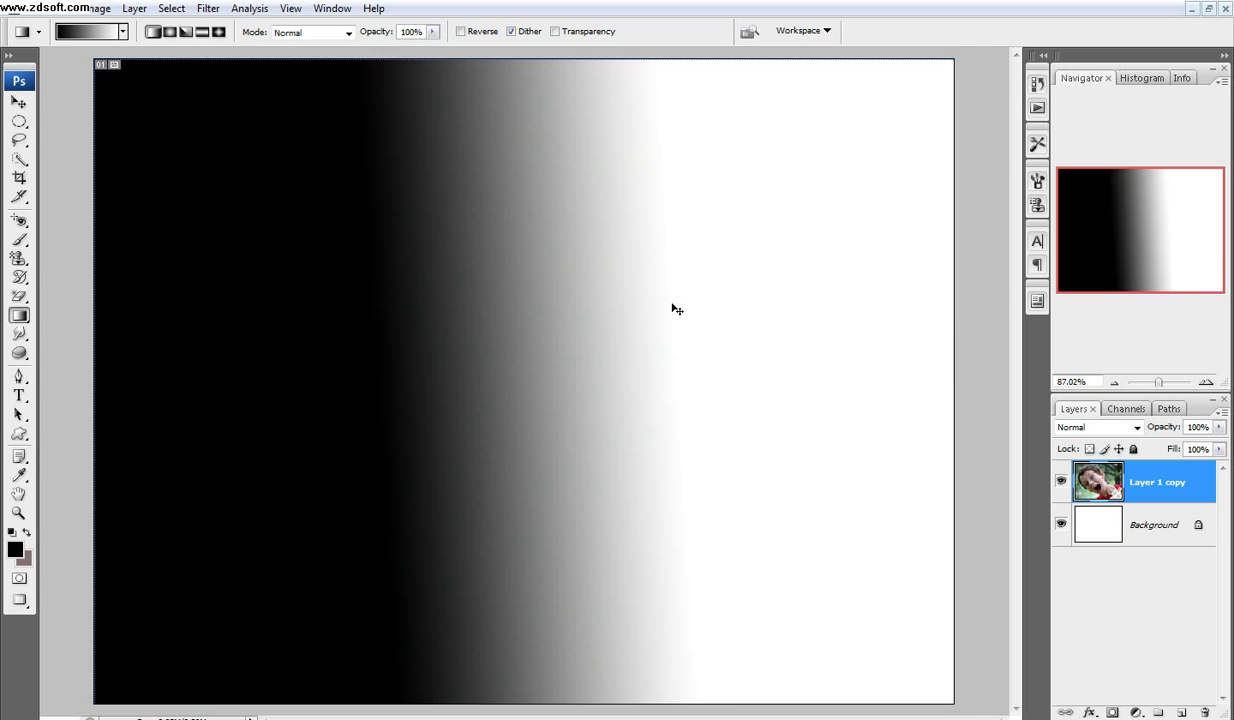
key(ctrl+z)
drag(22, 338, 88, 333)
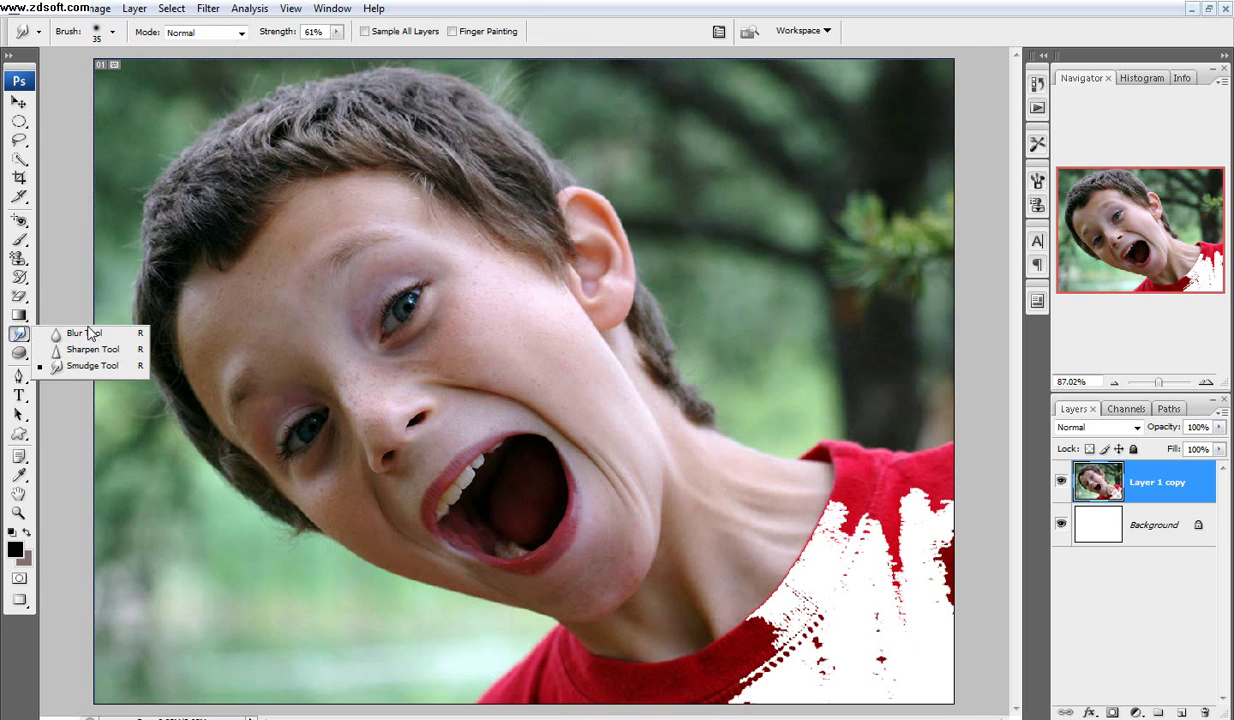
click(84, 333)
scroll(357, 275, up, 4)
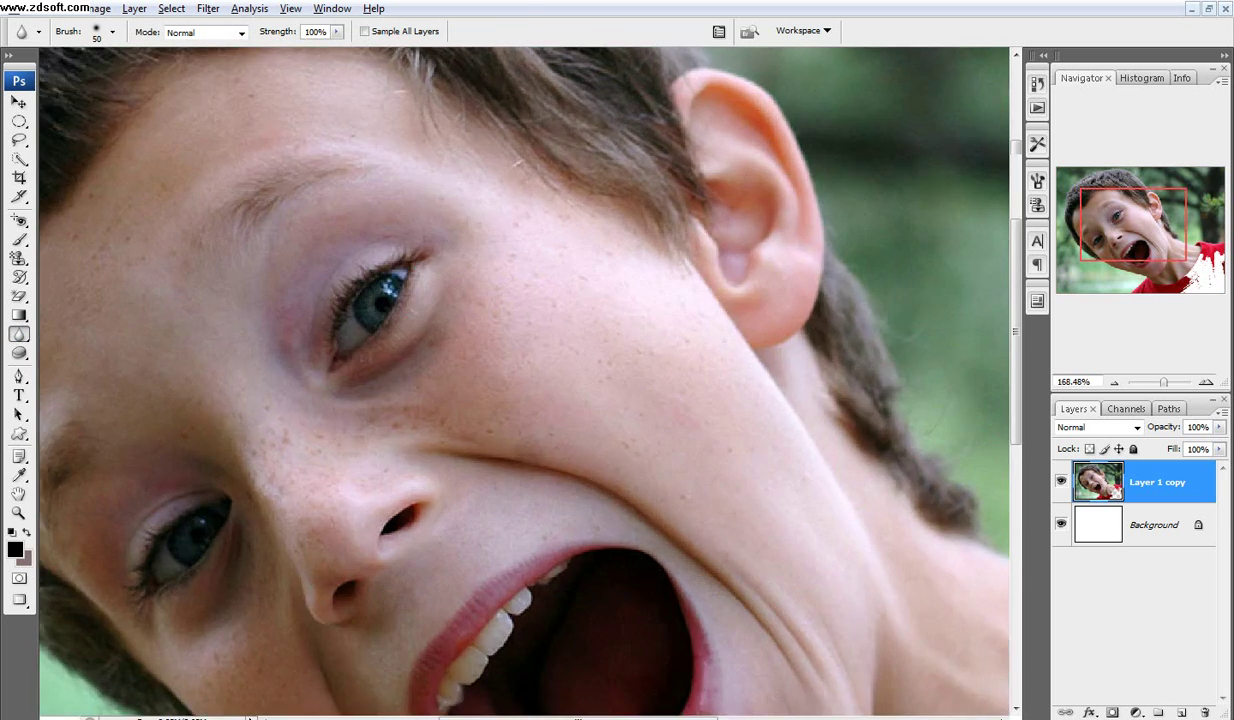
scroll(461, 351, up, 2)
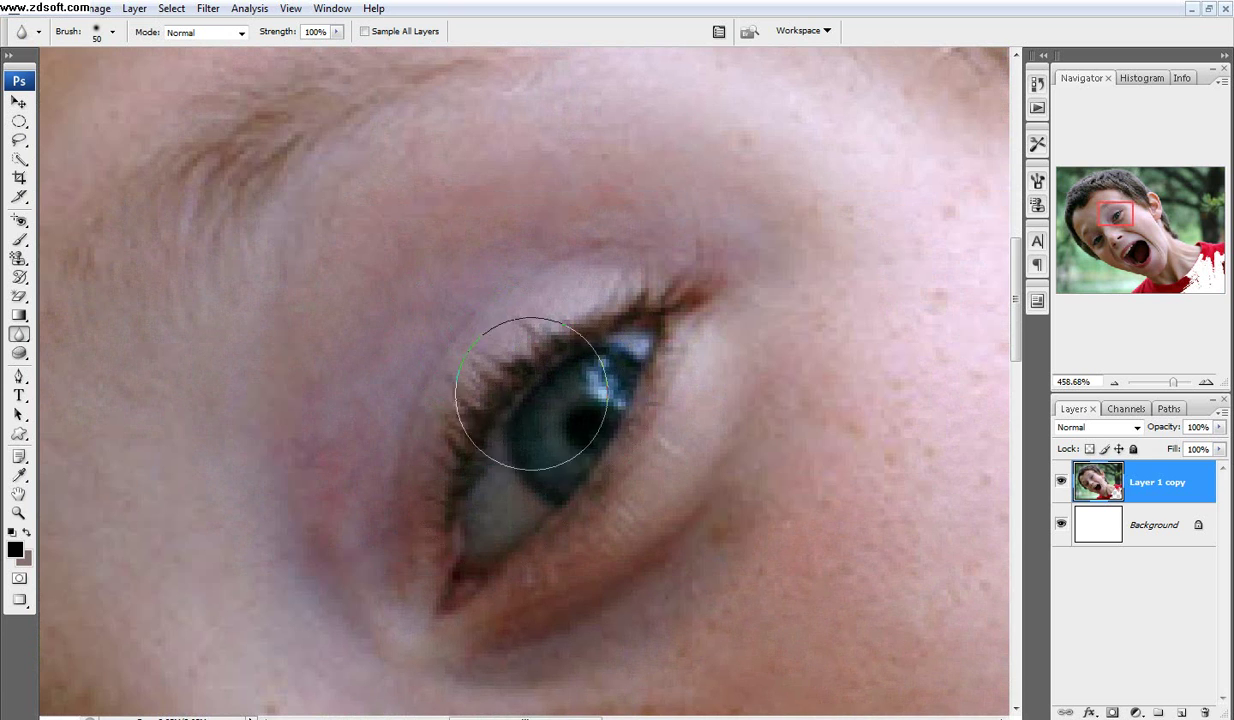
drag(521, 423, 550, 400)
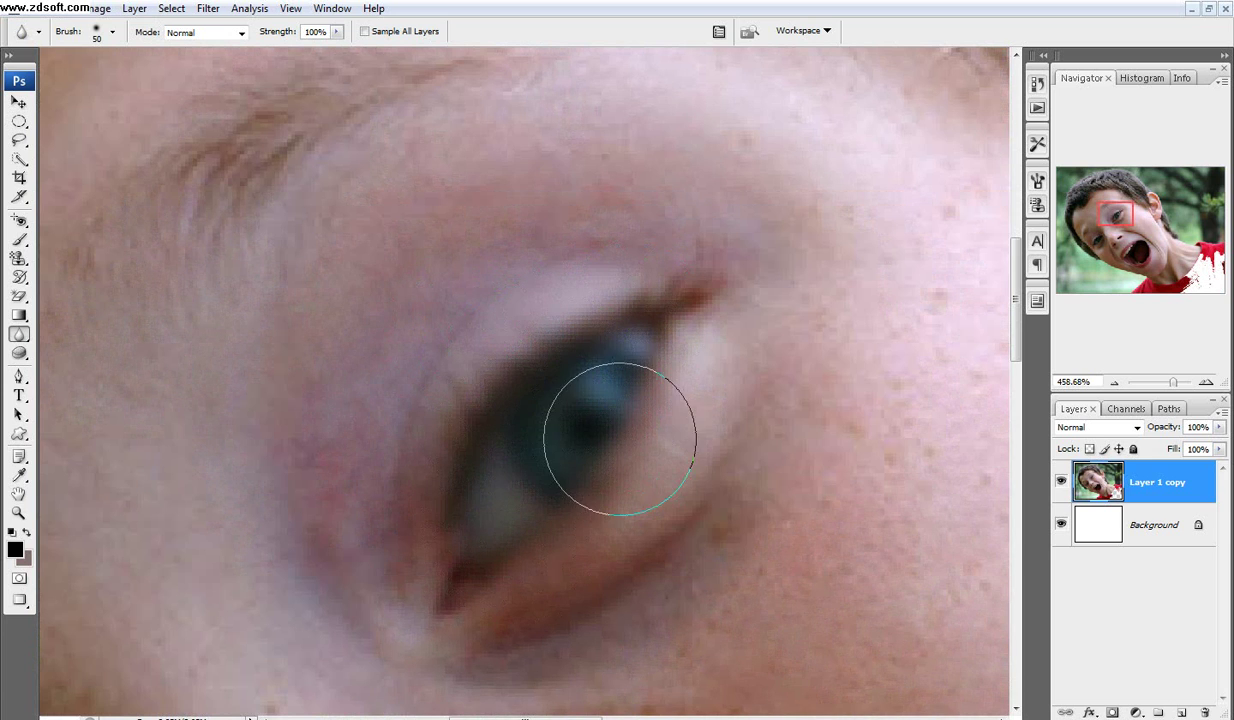
key(ctrl+z)
drag(27, 334, 100, 347)
mouse_move(522, 465)
mouse_down()
mouse_move(504, 565)
mouse_move(611, 413)
mouse_move(565, 366)
mouse_move(525, 480)
mouse_move(536, 400)
mouse_move(540, 470)
mouse_move(600, 430)
mouse_move(530, 520)
mouse_up()
key(ctrl+z)
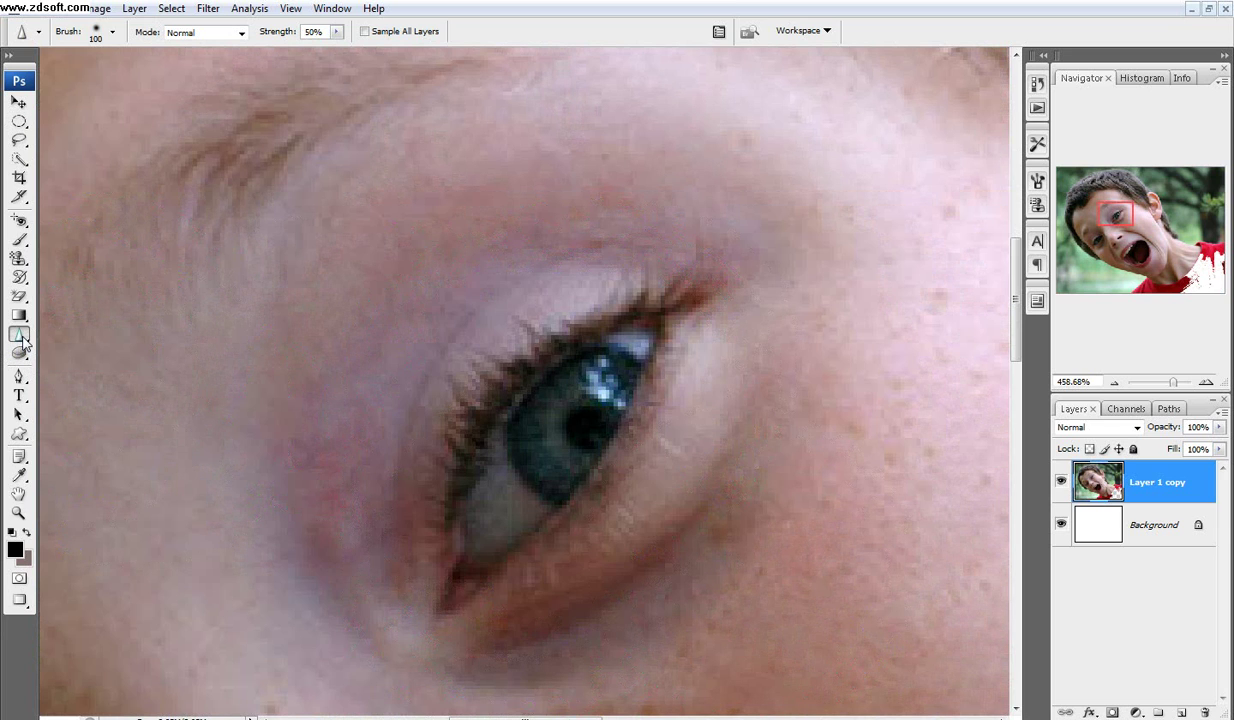
drag(22, 342, 82, 364)
drag(470, 360, 860, 540)
mouse_move(645, 300)
mouse_down()
mouse_move(576, 419)
mouse_move(800, 470)
mouse_move(862, 537)
mouse_move(420, 588)
mouse_up()
key(ctrl+z)
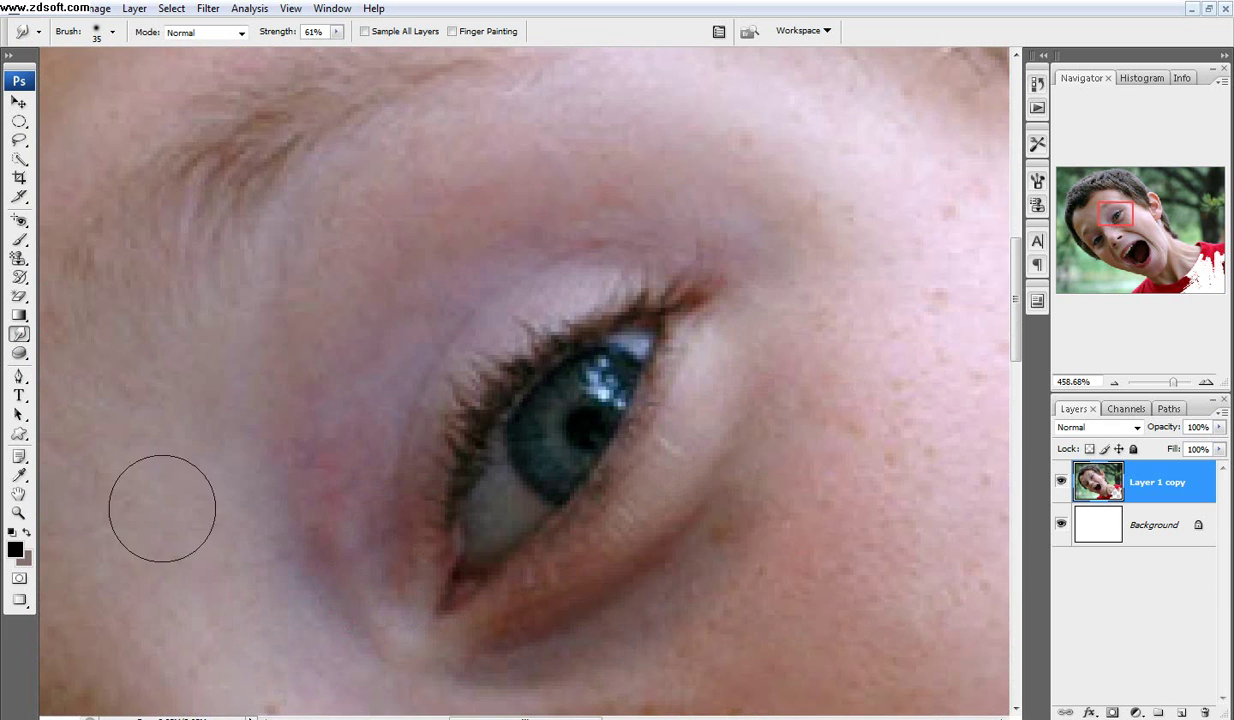
click(19, 355)
right_click(19, 355)
click(78, 350)
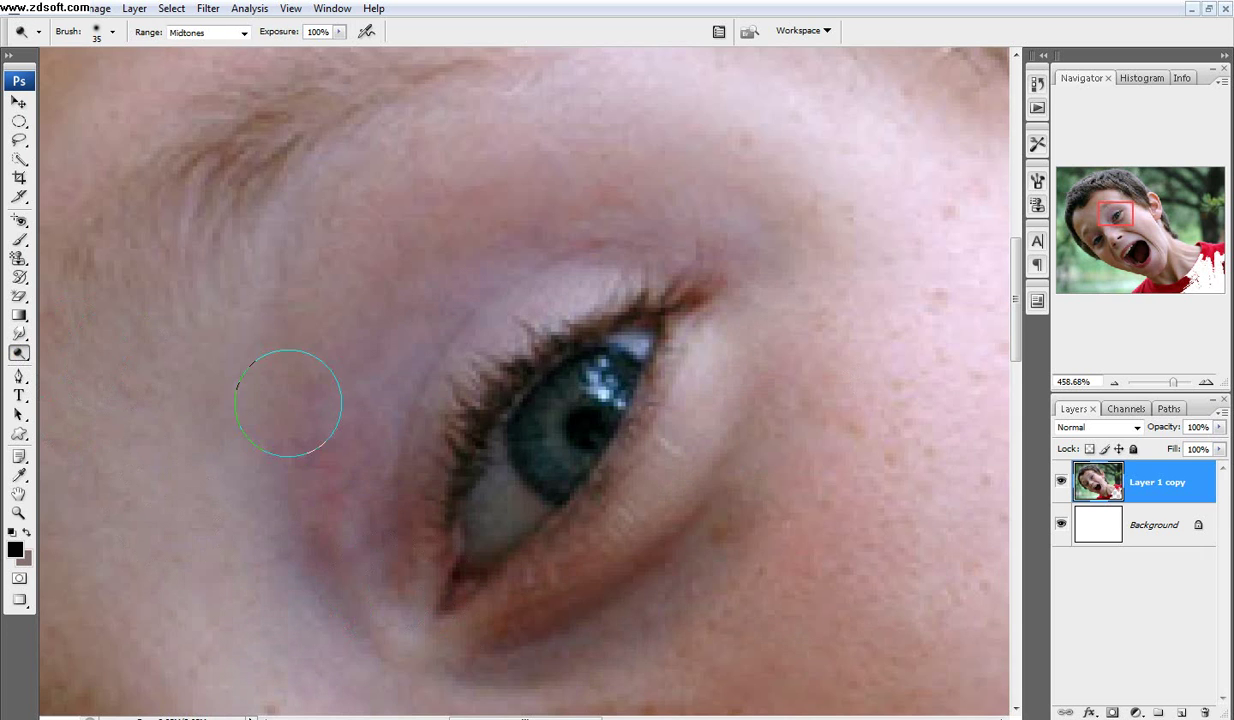
drag(455, 428, 580, 383)
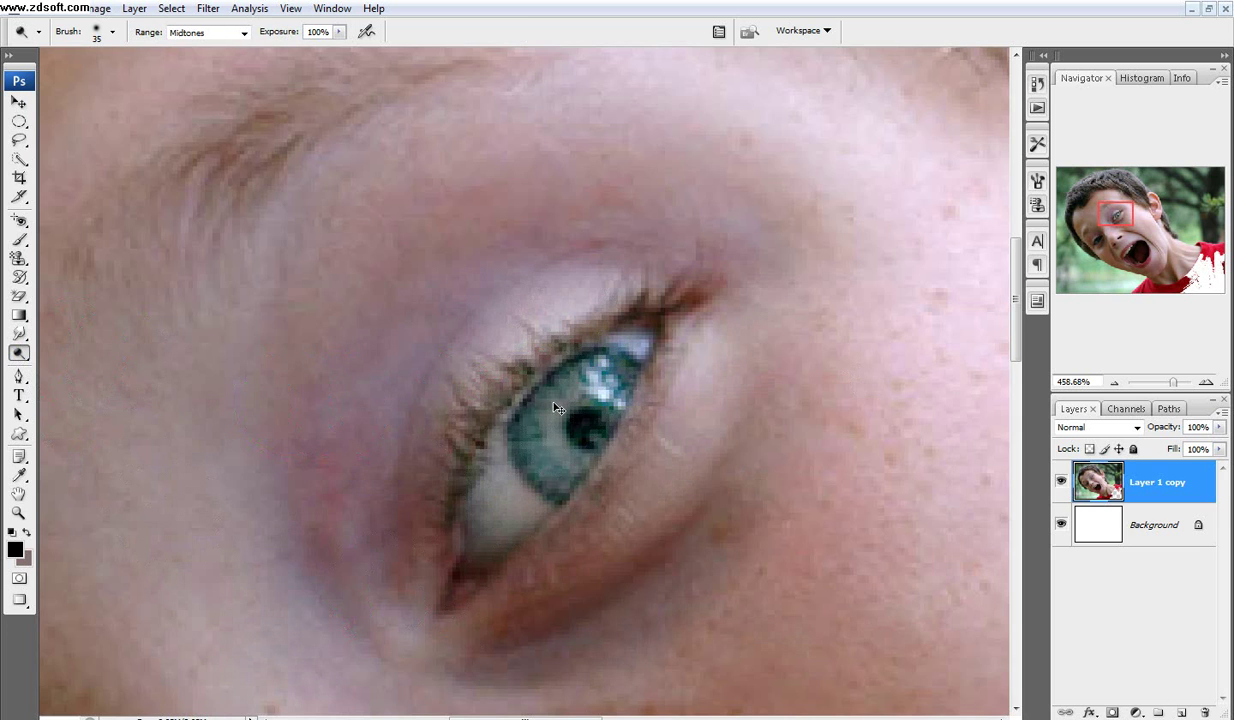
key(ctrl+z)
right_click(19, 355)
click(78, 368)
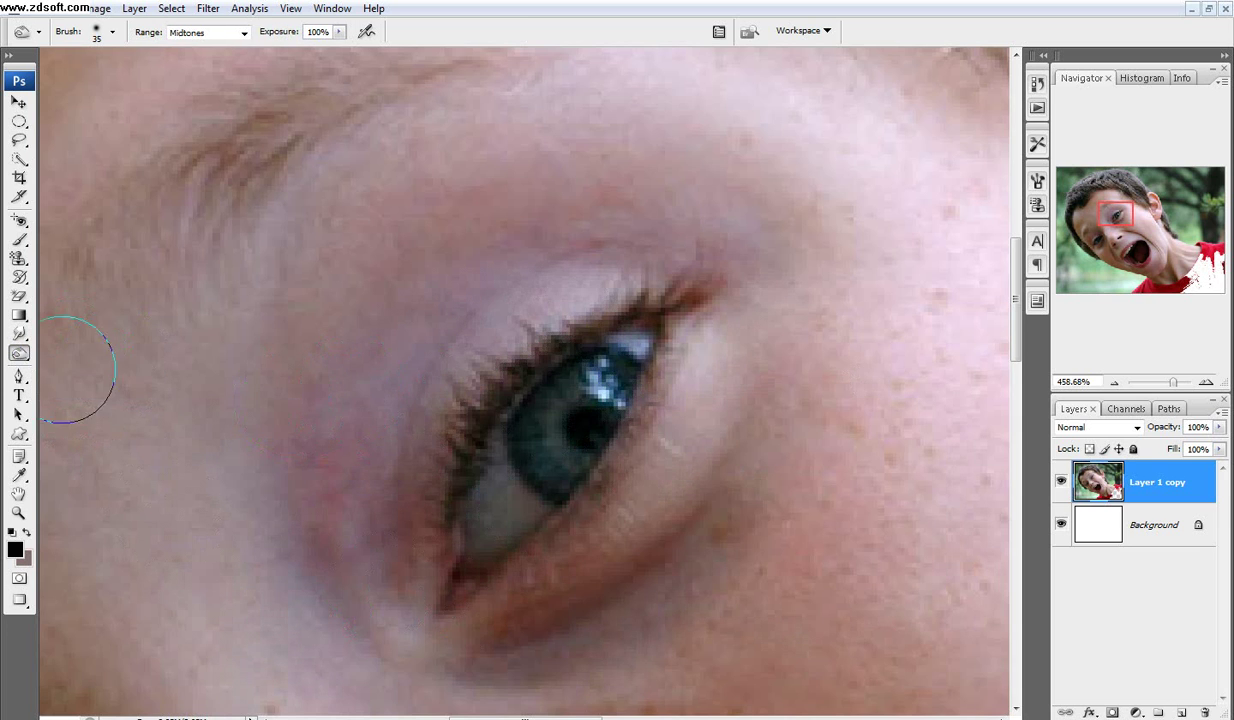
mouse_move(572, 381)
mouse_down()
mouse_move(653, 421)
mouse_move(798, 531)
mouse_move(770, 563)
mouse_move(601, 387)
mouse_move(487, 386)
mouse_move(498, 471)
mouse_up()
key(ctrl+z)
right_click(19, 355)
click(78, 382)
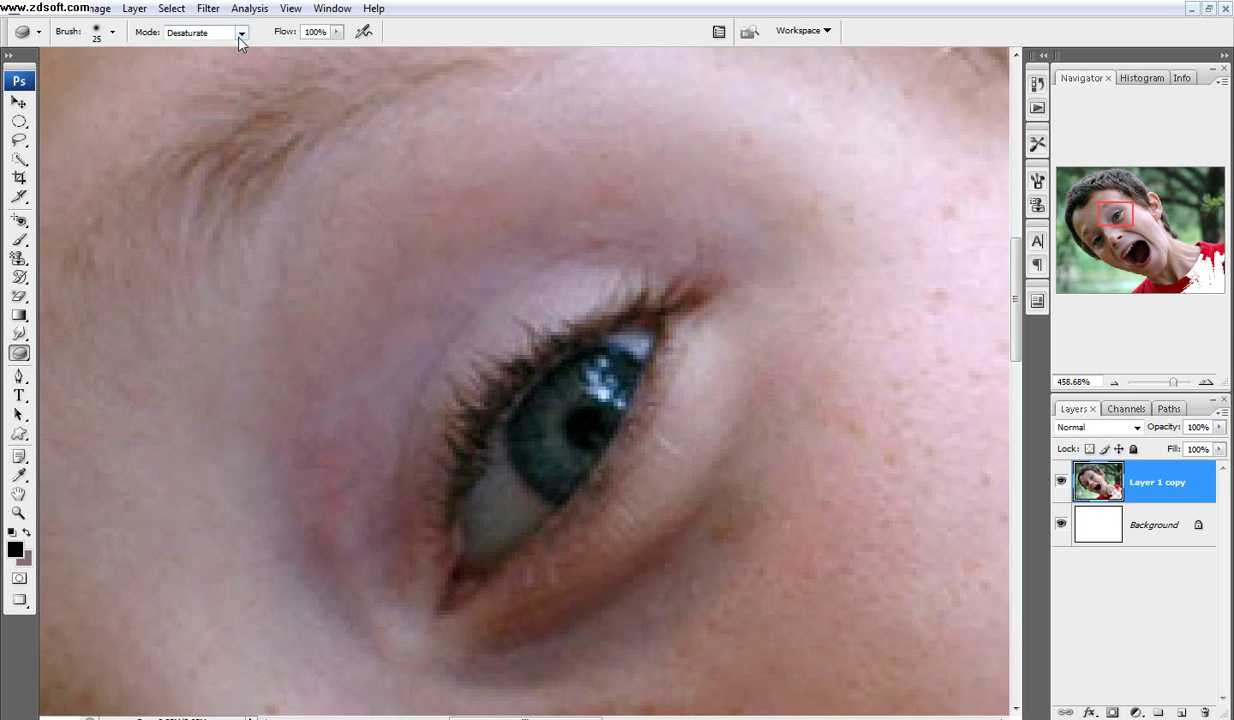
drag(1165, 497, 1181, 712)
mouse_move(587, 388)
mouse_down()
mouse_move(559, 427)
mouse_move(573, 377)
mouse_move(559, 432)
mouse_move(535, 446)
mouse_up()
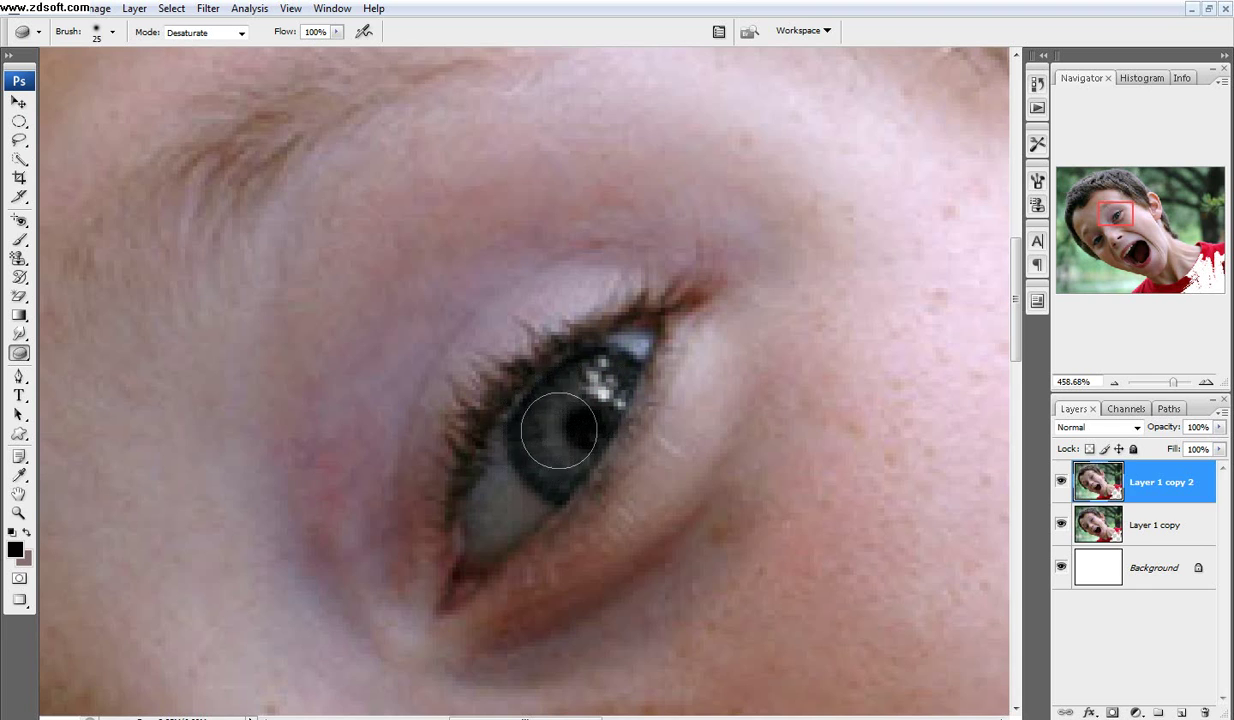
click(1061, 483)
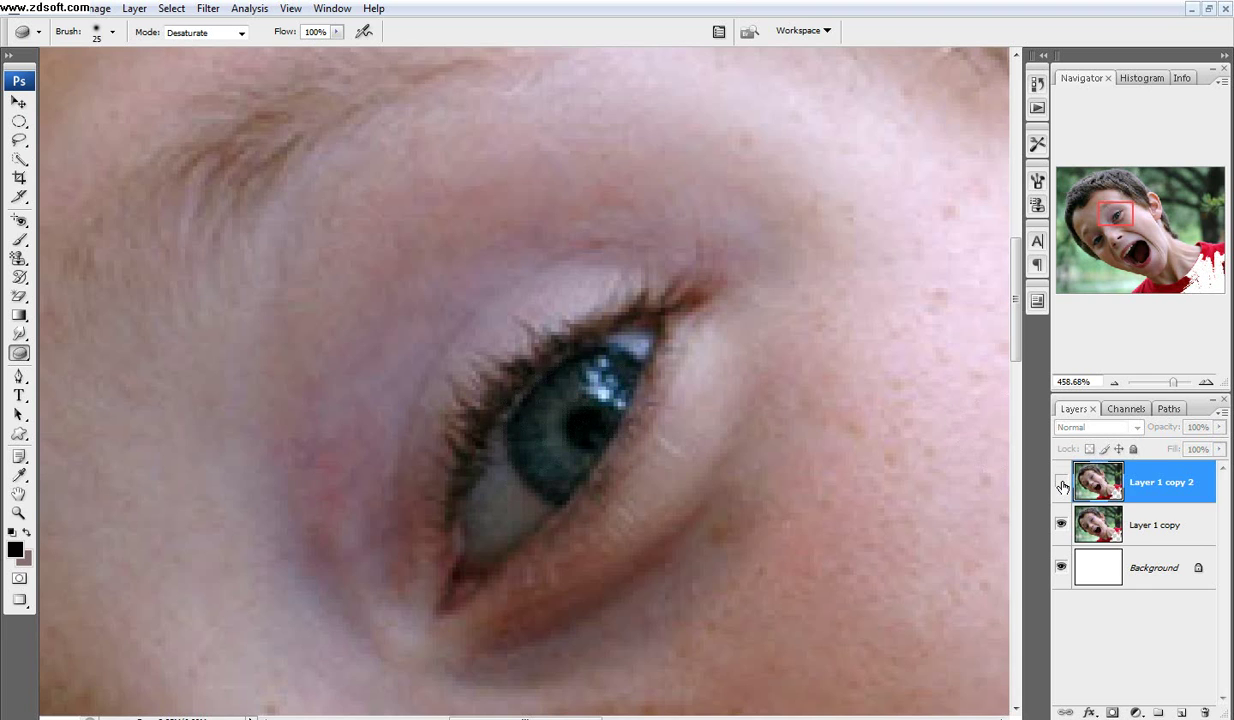
click(1061, 484)
click(1061, 484)
click(1061, 484)
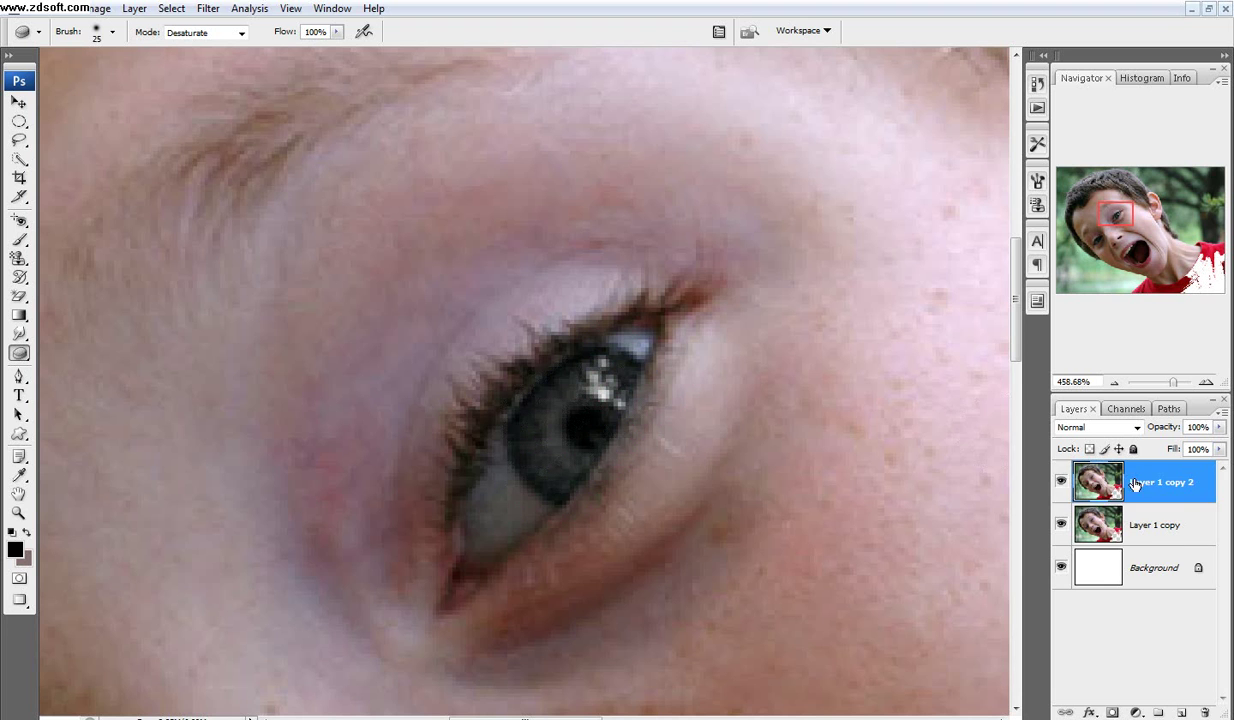
drag(1134, 483, 1205, 712)
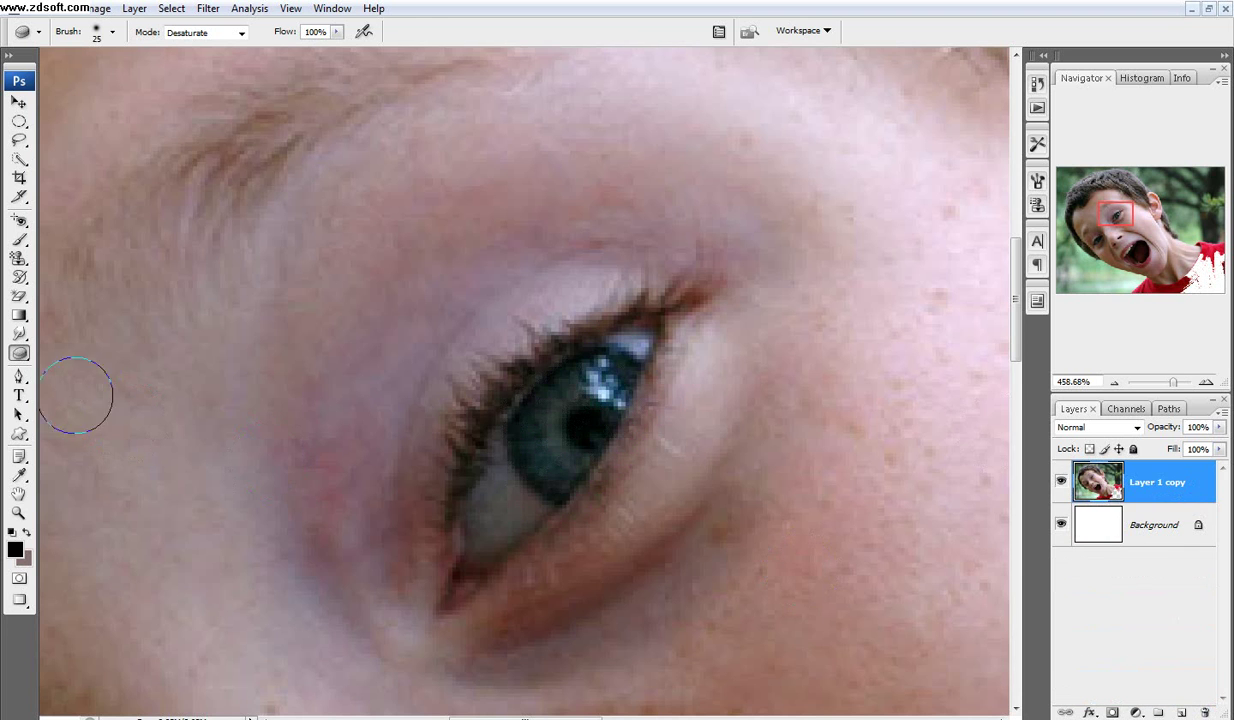
scroll(149, 408, down, 3)
Step: Select the Pen tool and frame the boy's face and ear in view
right_click(21, 353)
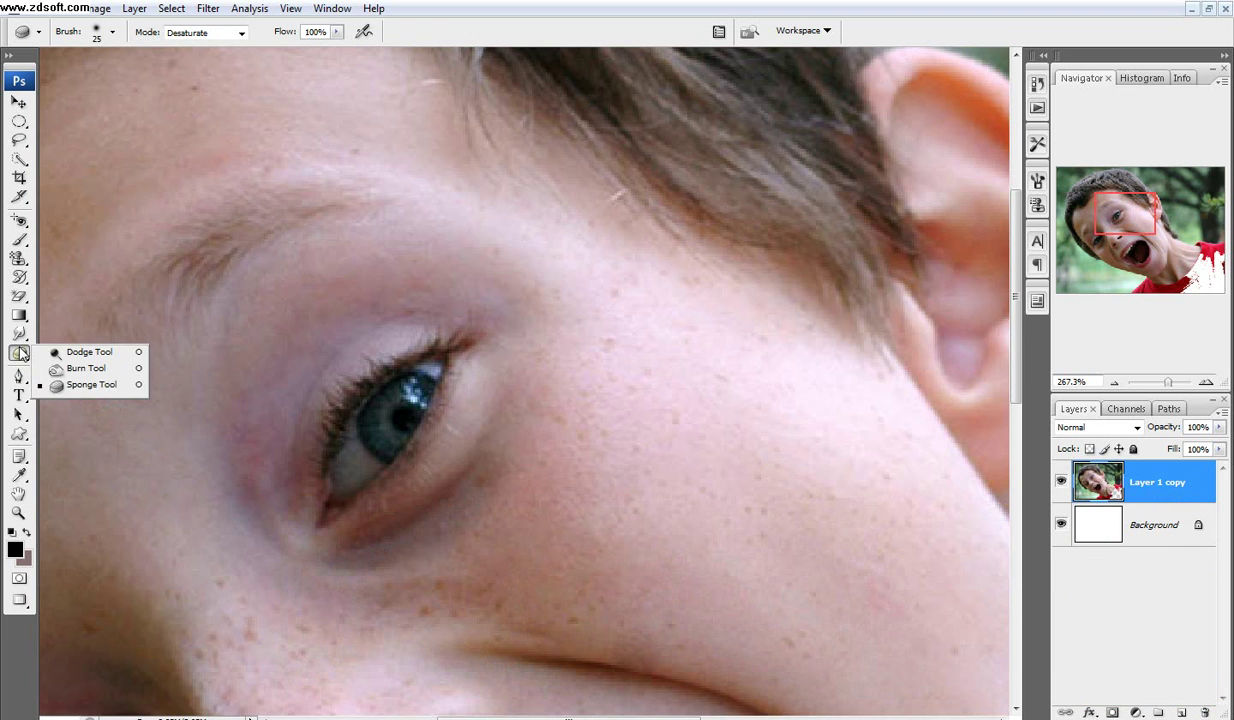
key(Escape)
scroll(150, 395, down, 3)
key(p)
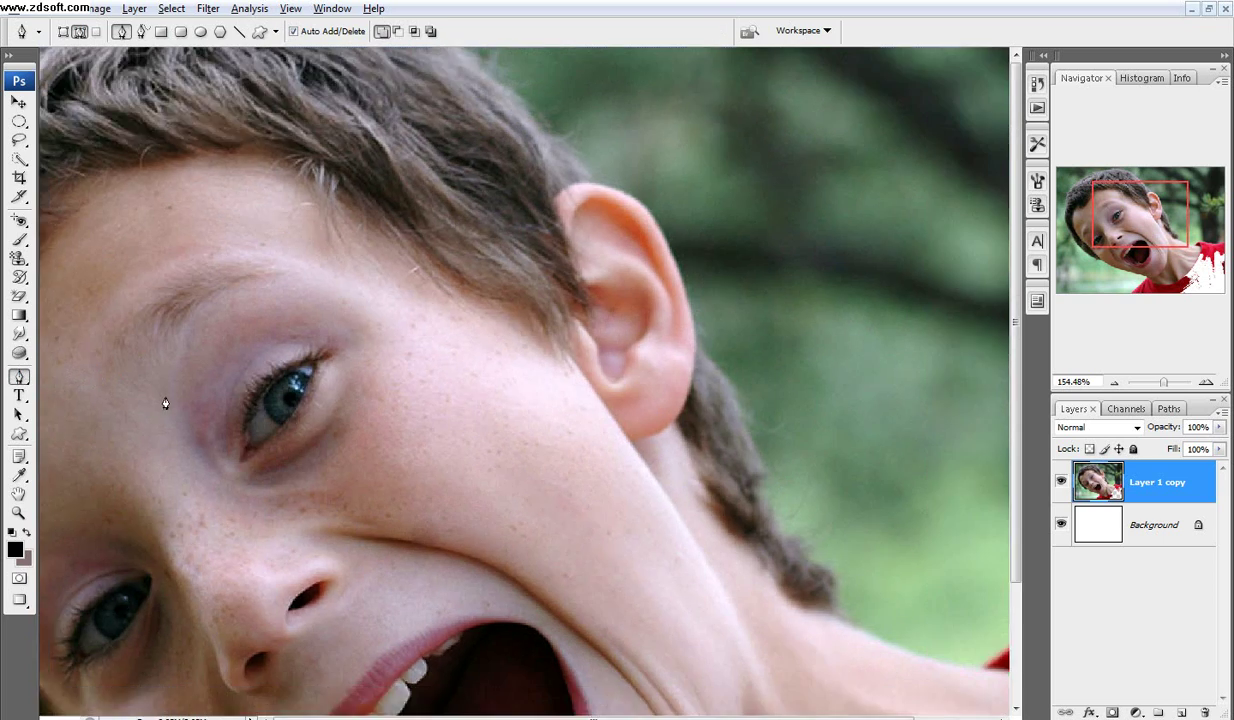
scroll(360, 446, down, 5)
scroll(475, 374, up, 3)
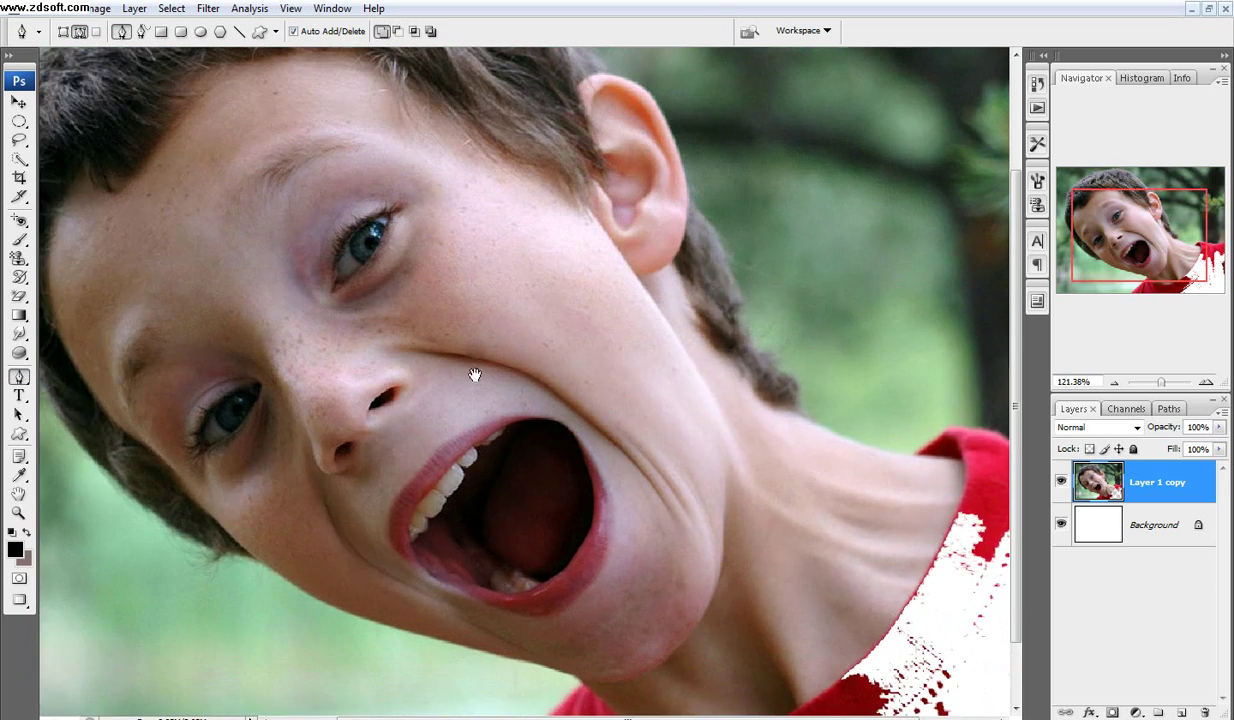
drag(475, 374, 388, 479)
Step: Draw a closed curved path from beside the eye, around the ear and head, below the mouth
drag(209, 419, 407, 499)
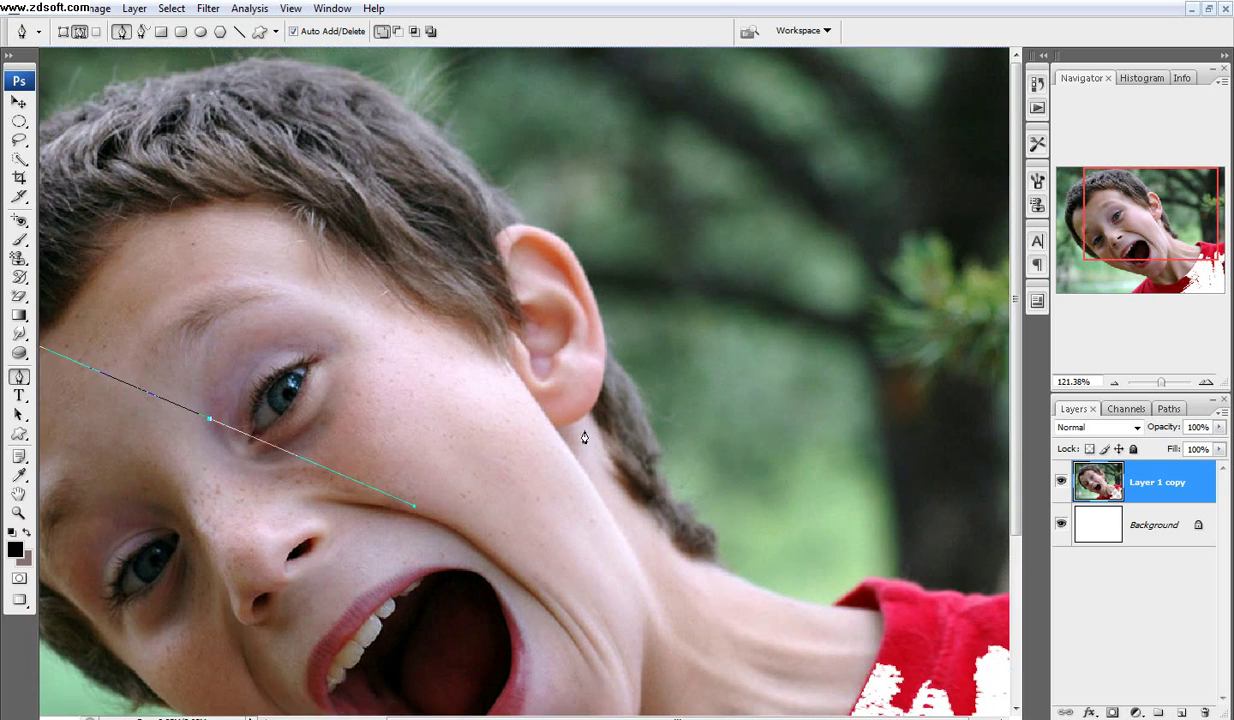
drag(582, 430, 698, 587)
drag(756, 462, 729, 313)
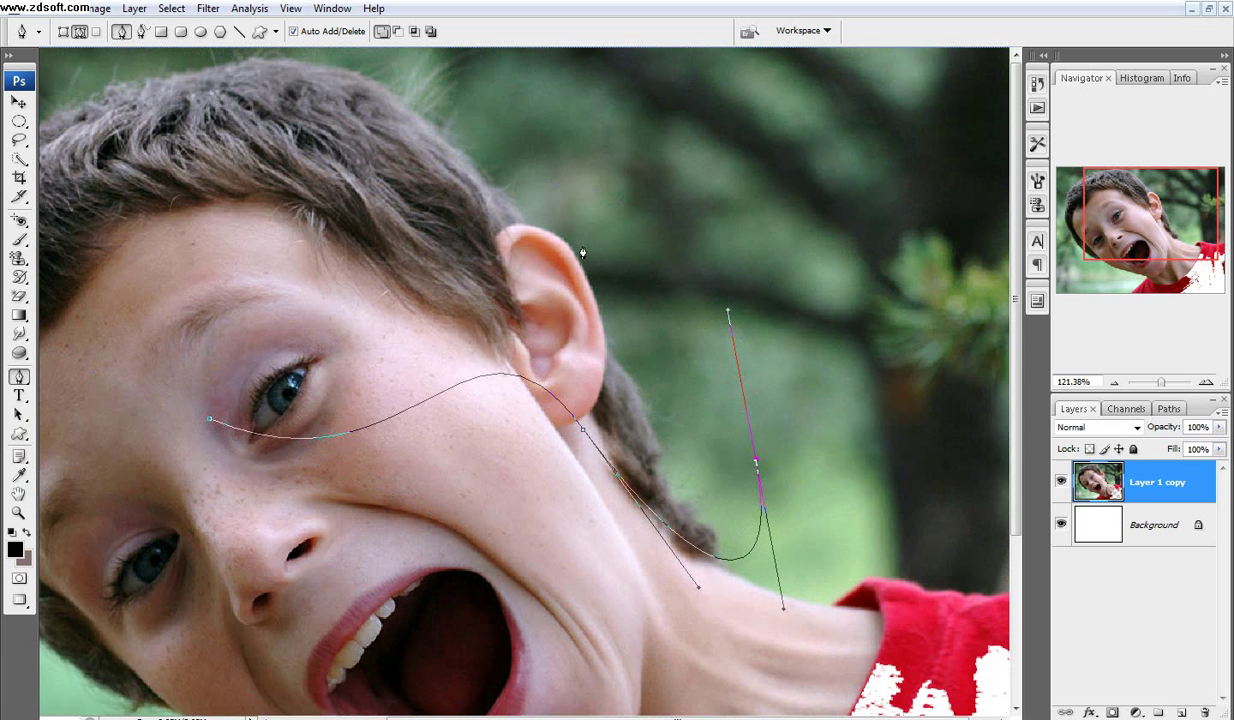
drag(508, 115, 820, 179)
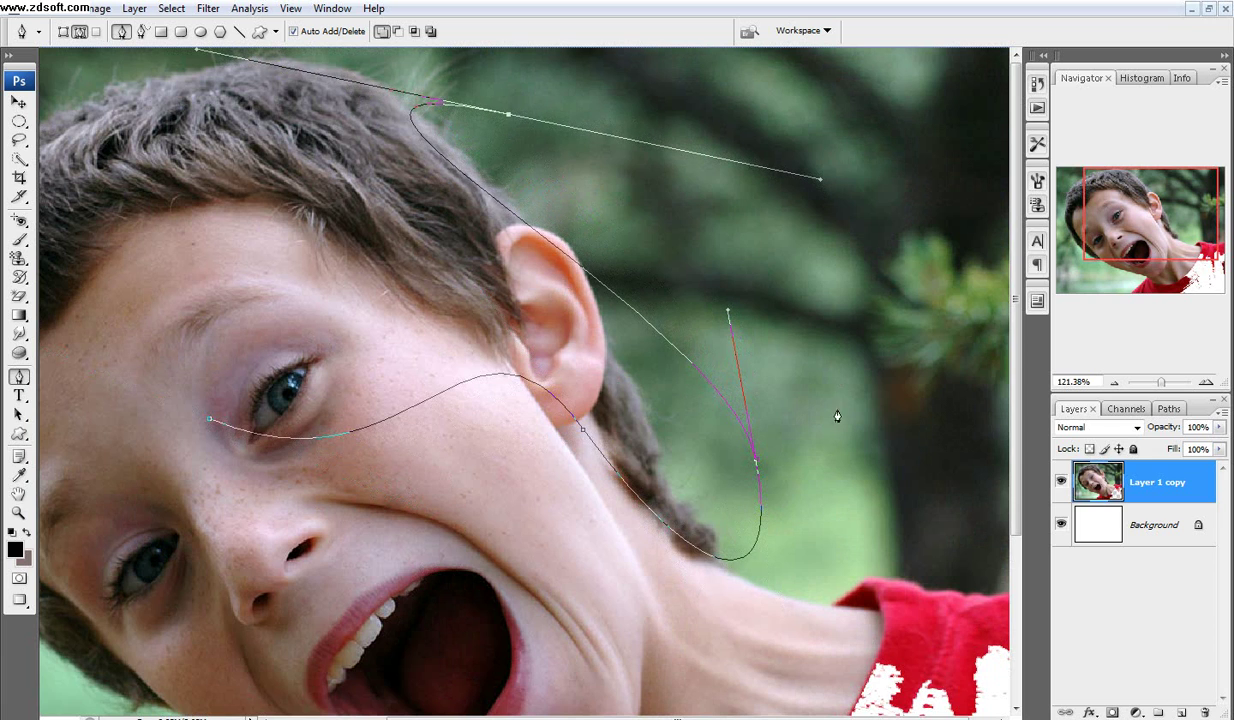
drag(834, 416, 790, 562)
drag(450, 603, 307, 495)
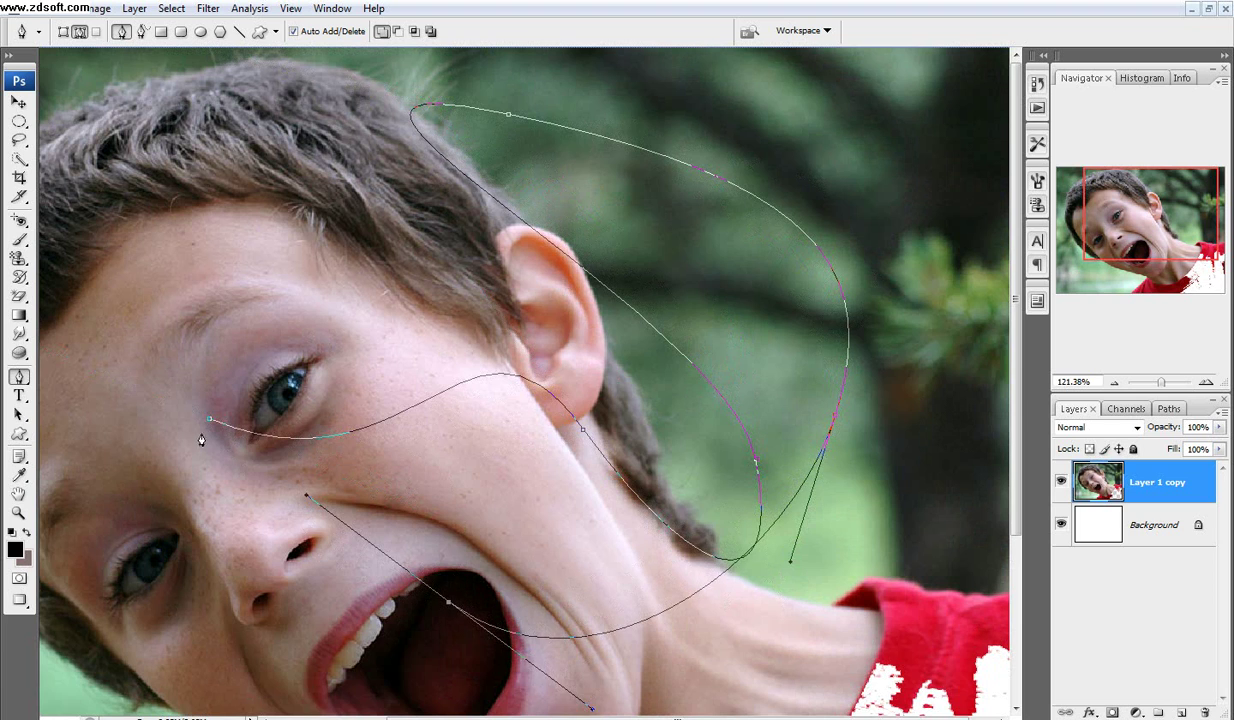
drag(207, 425, 314, 469)
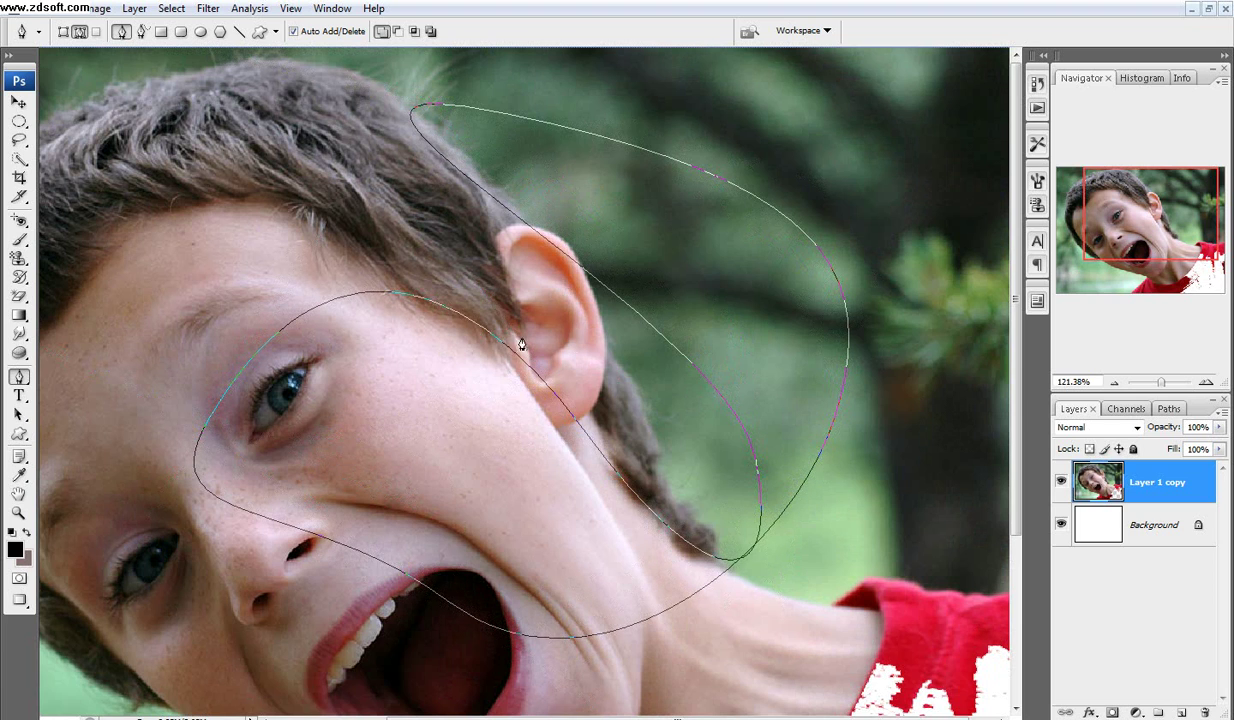
Step: Draw a looping Freeform Pen path over the forehead and under the eye
click(17, 379)
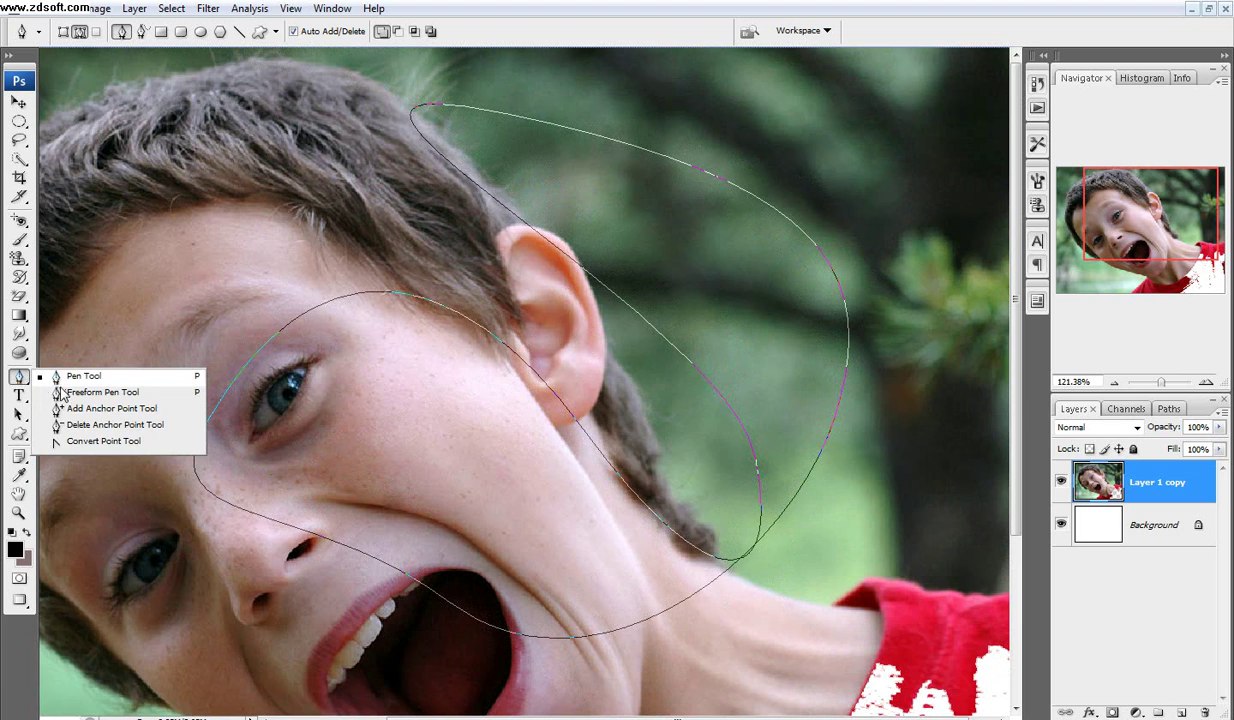
click(123, 398)
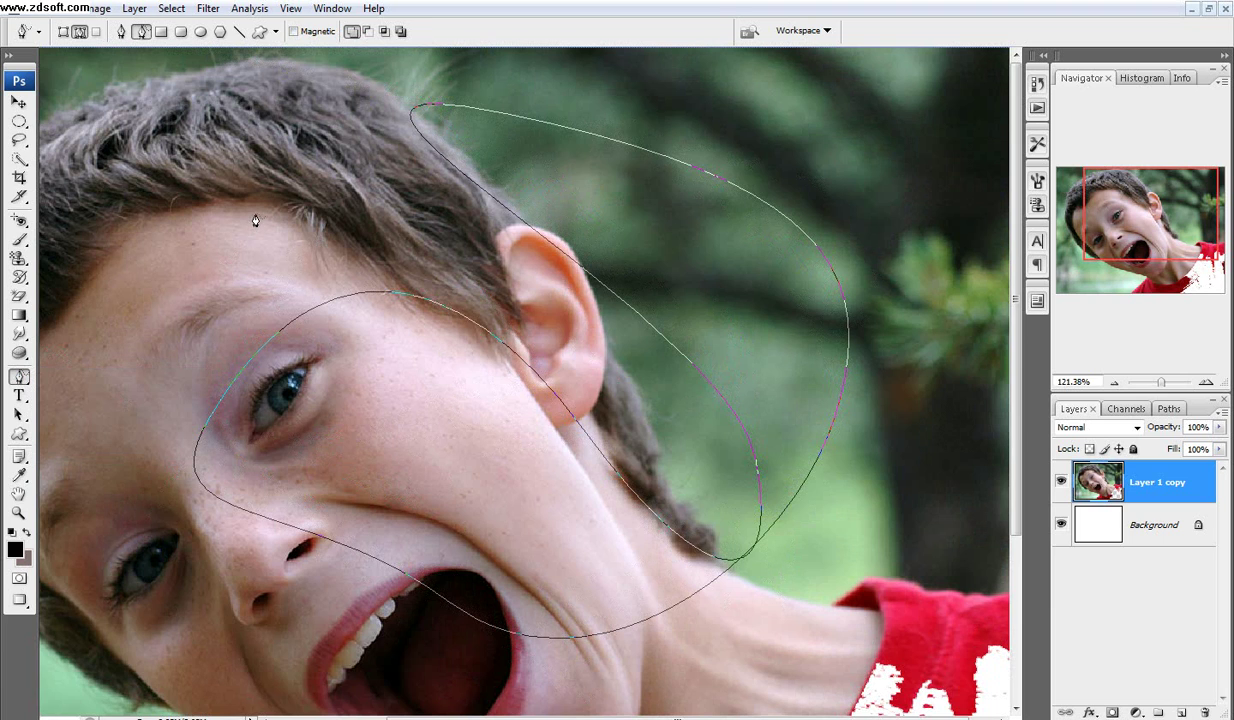
mouse_move(253, 221)
mouse_down()
mouse_move(179, 408)
mouse_move(317, 207)
mouse_move(313, 330)
mouse_up()
drag(322, 382, 209, 457)
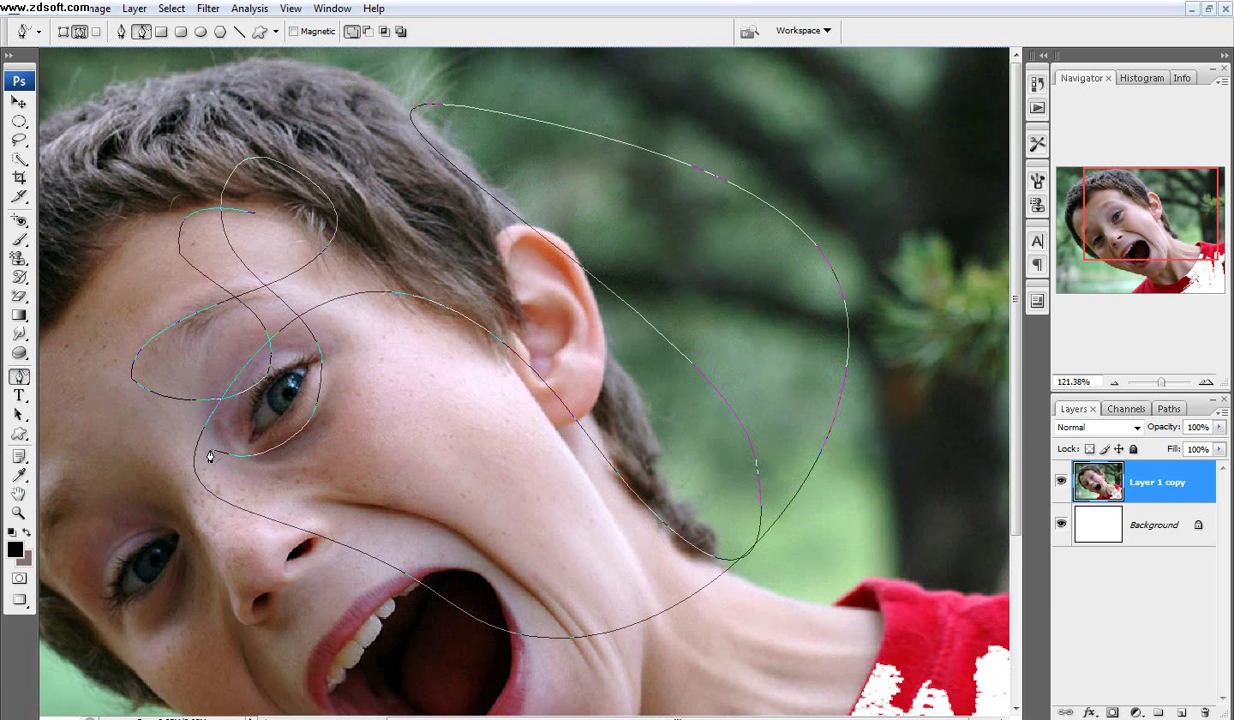
Step: Add two anchors to the path near the nose and lower curve, then delete them
click(20, 378)
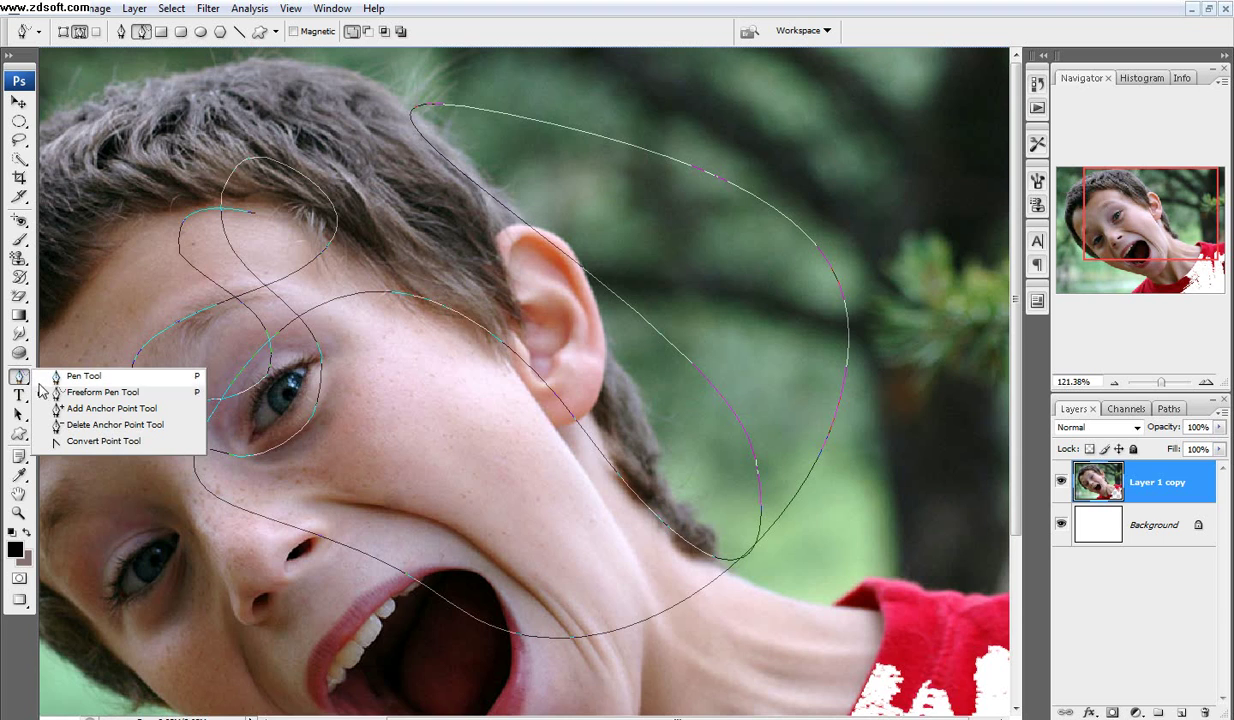
click(110, 408)
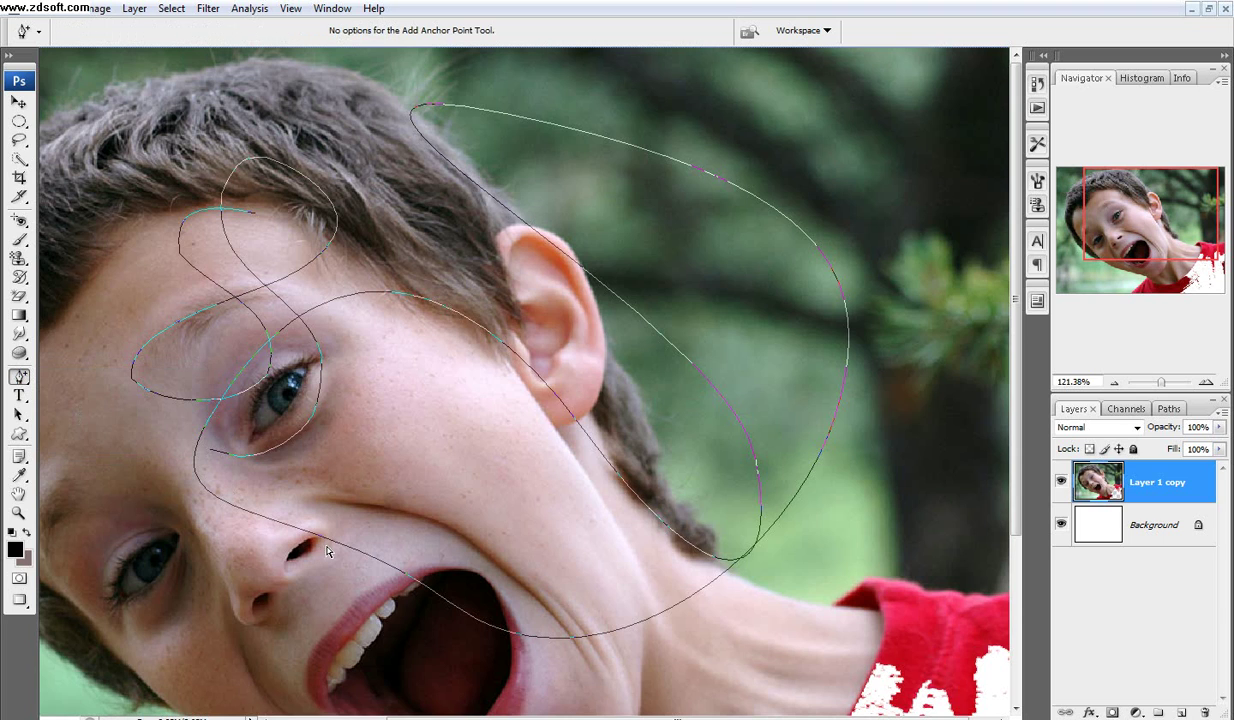
drag(329, 541, 400, 576)
drag(620, 634, 718, 600)
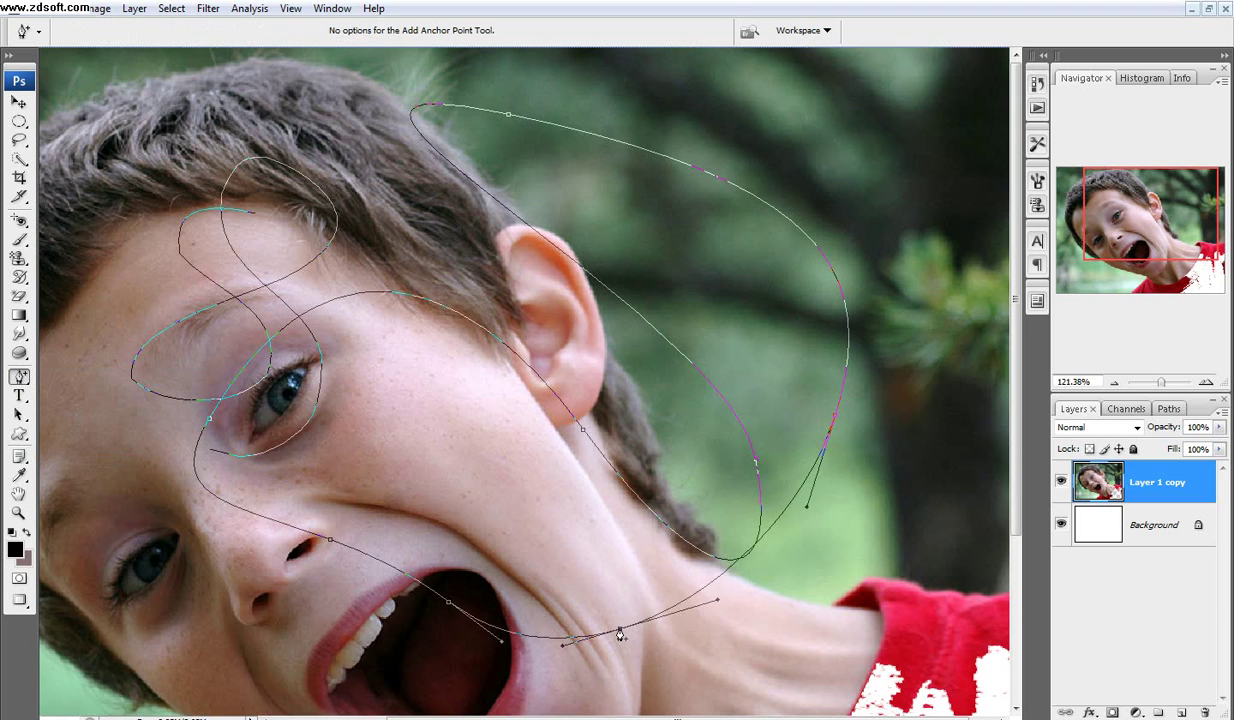
click(20, 378)
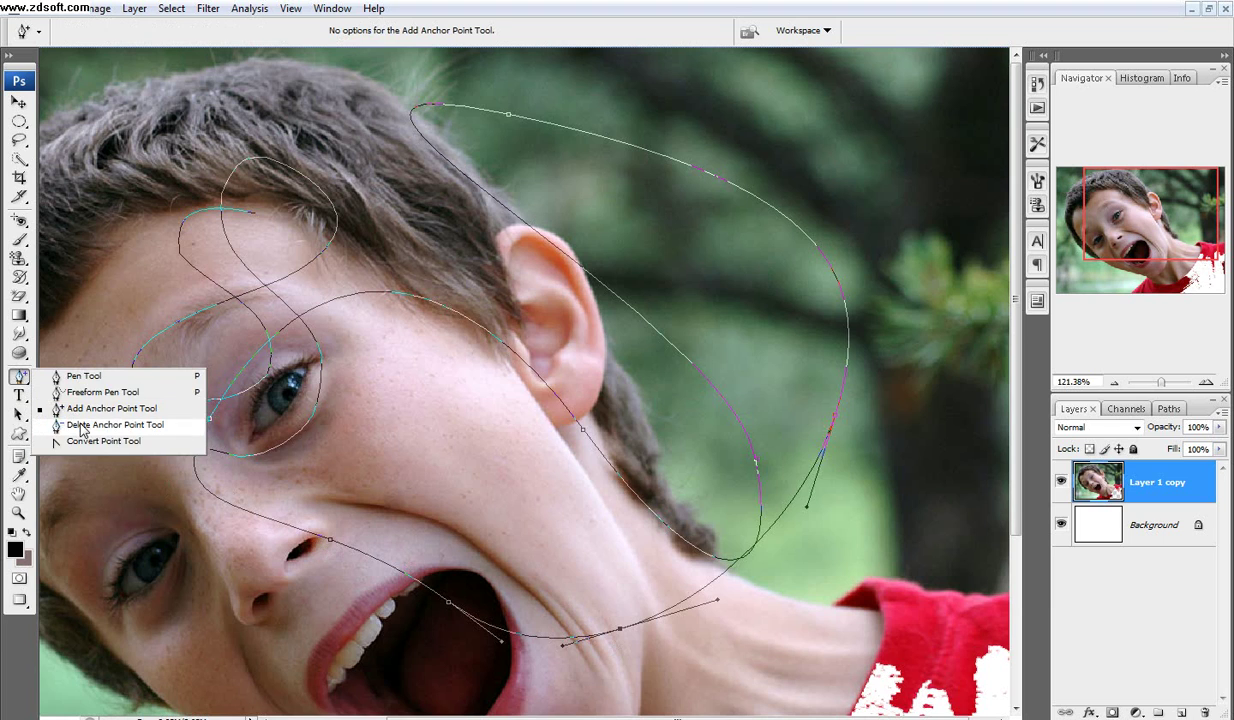
click(112, 424)
click(329, 542)
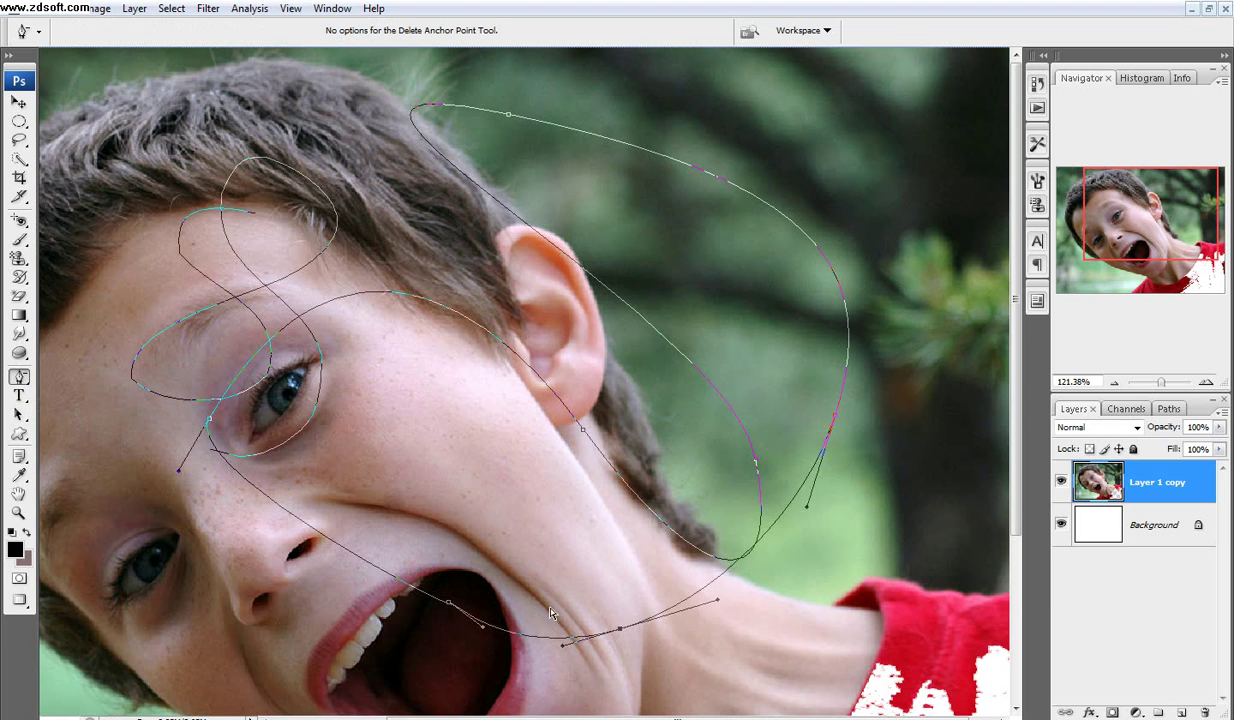
click(618, 634)
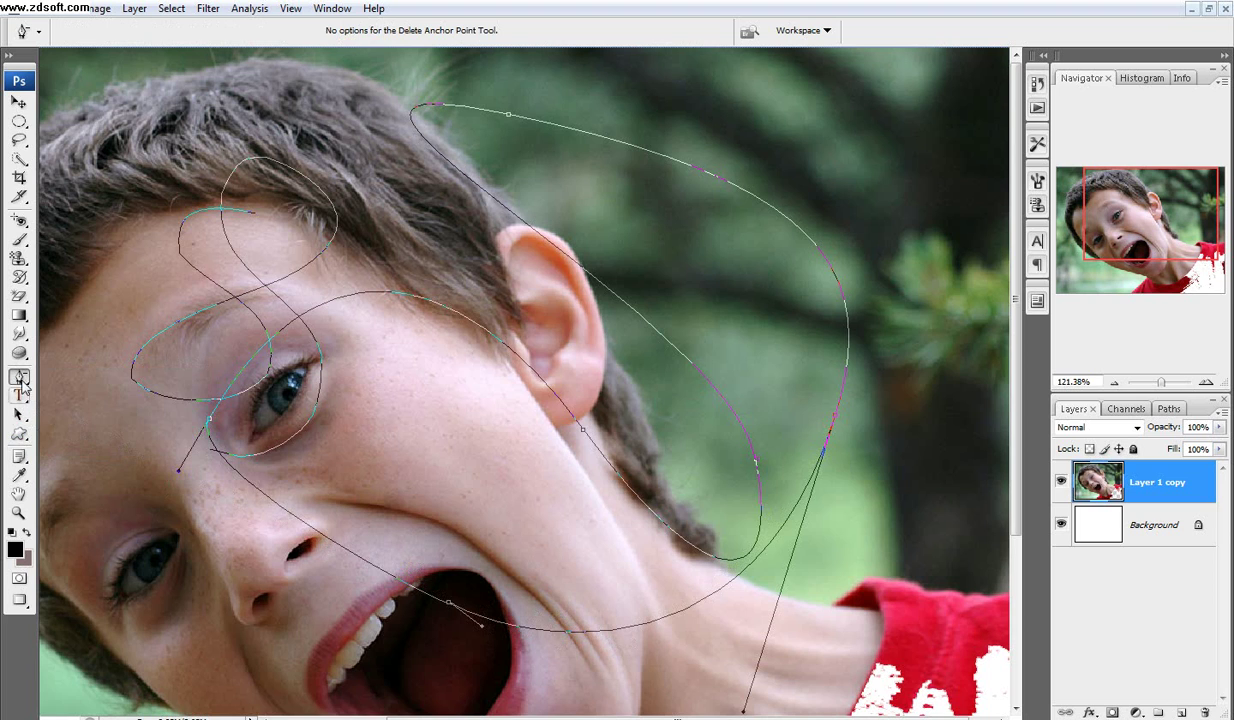
Step: Bend a path curve toward the mouth with the Convert Point Tool, then delete the Work Path
click(20, 378)
click(88, 441)
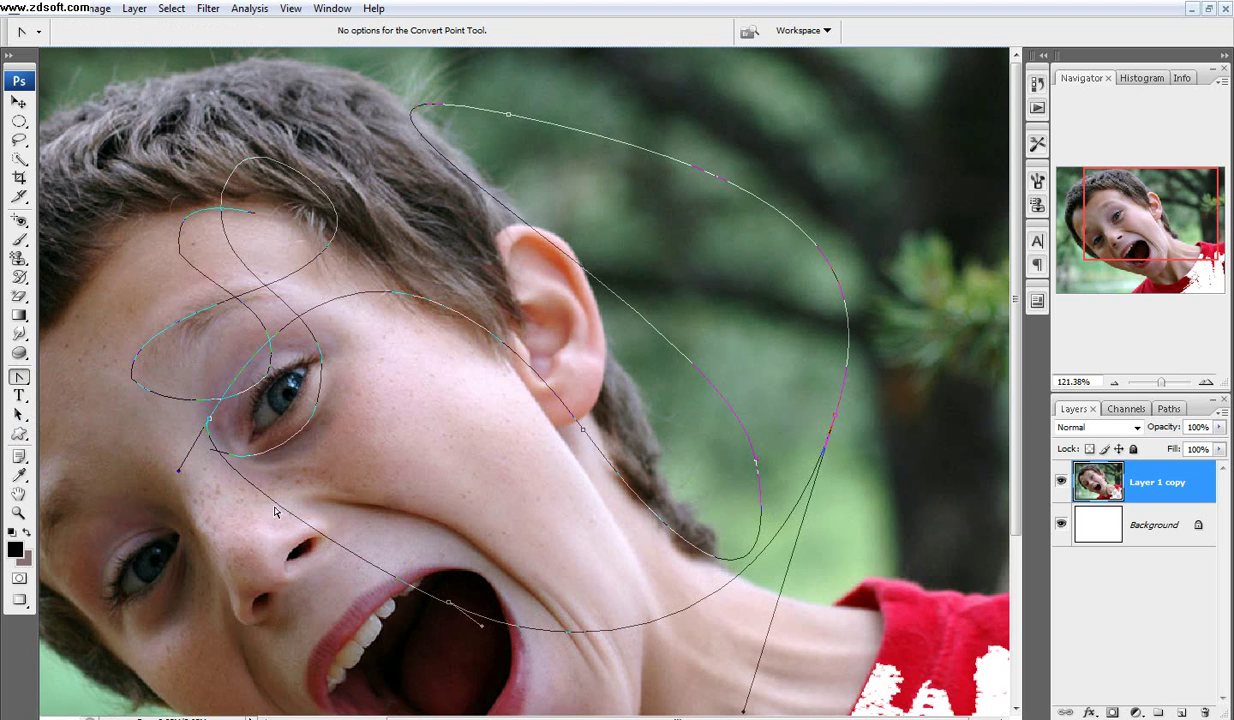
drag(285, 514, 146, 492)
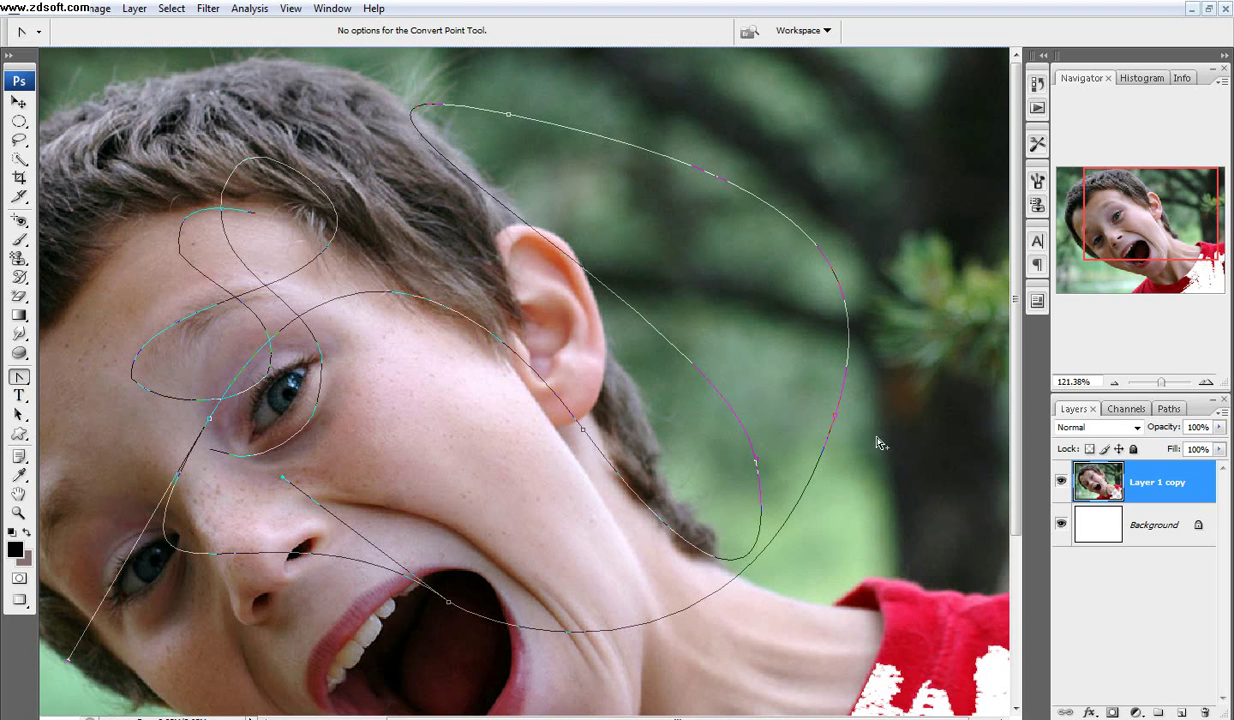
click(1168, 409)
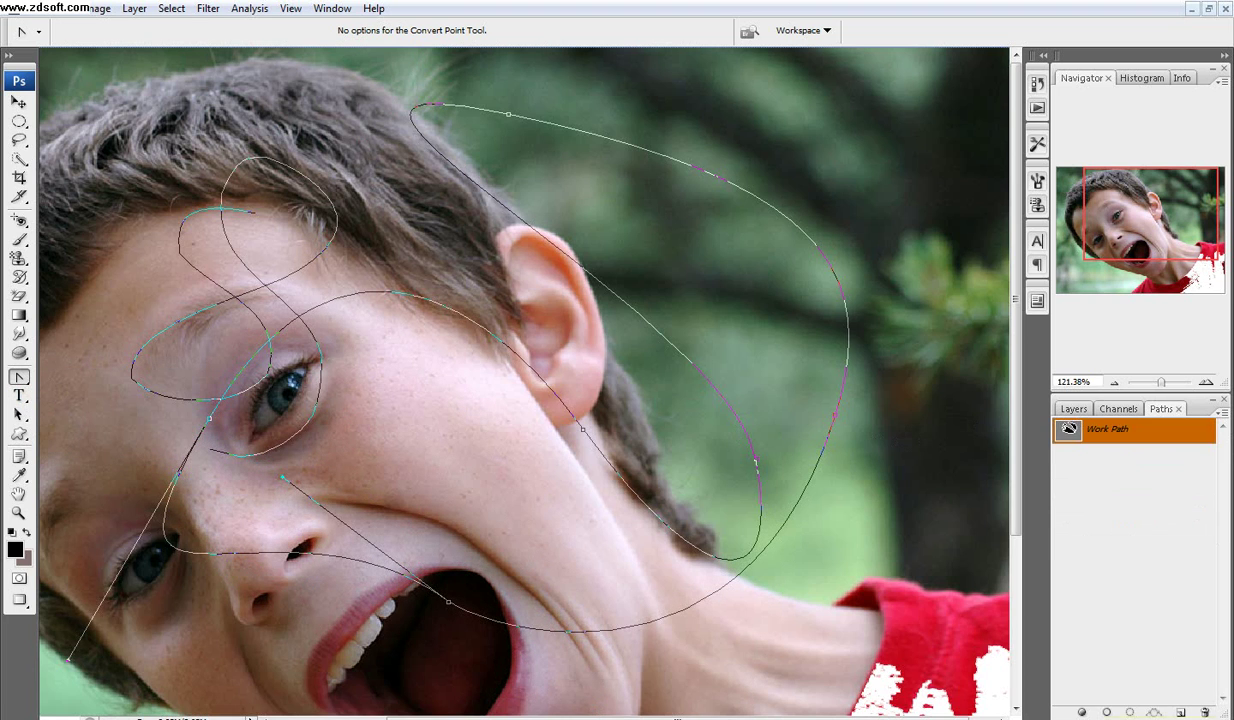
drag(1087, 437, 1204, 711)
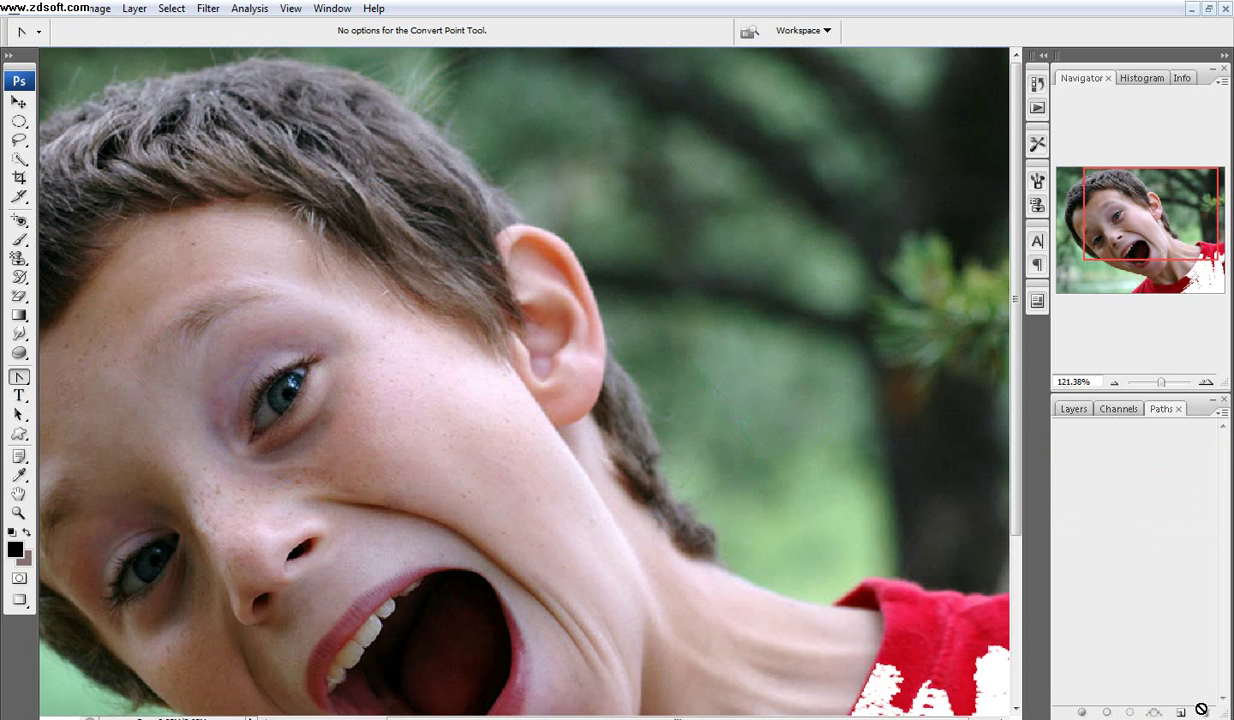
click(1076, 408)
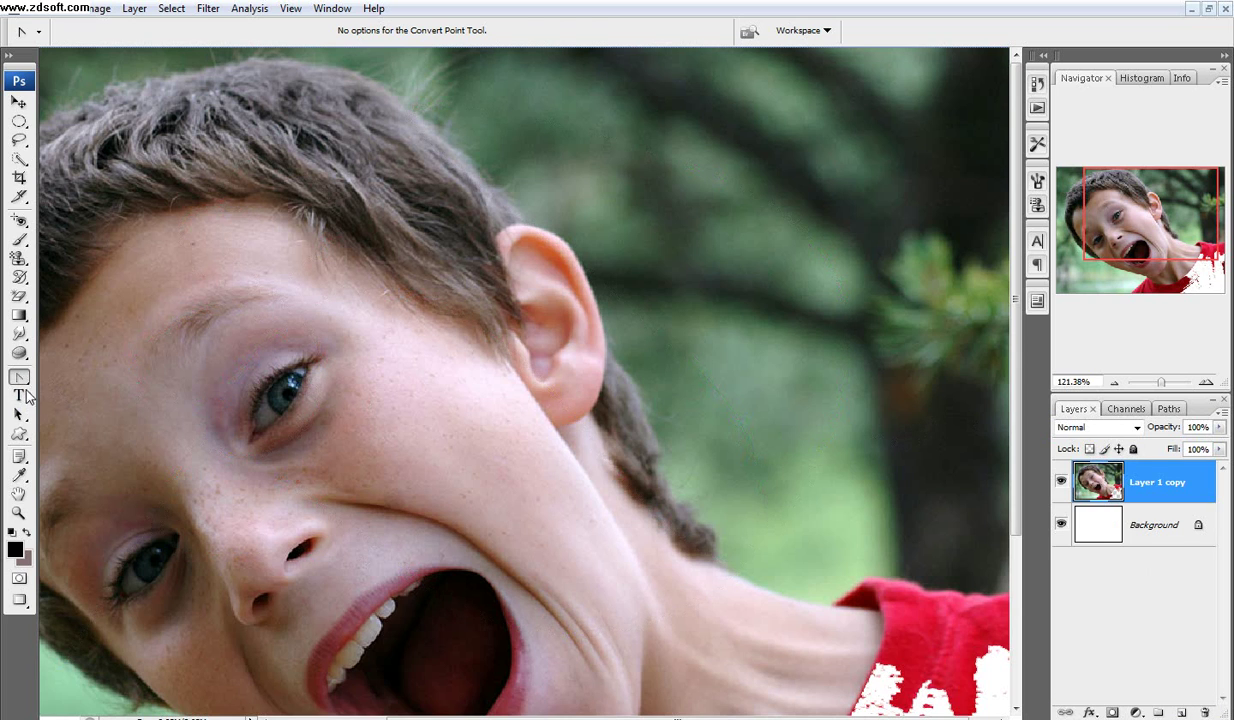
Step: Type horizontal text 'afd' across the boy's face
click(19, 395)
click(75, 387)
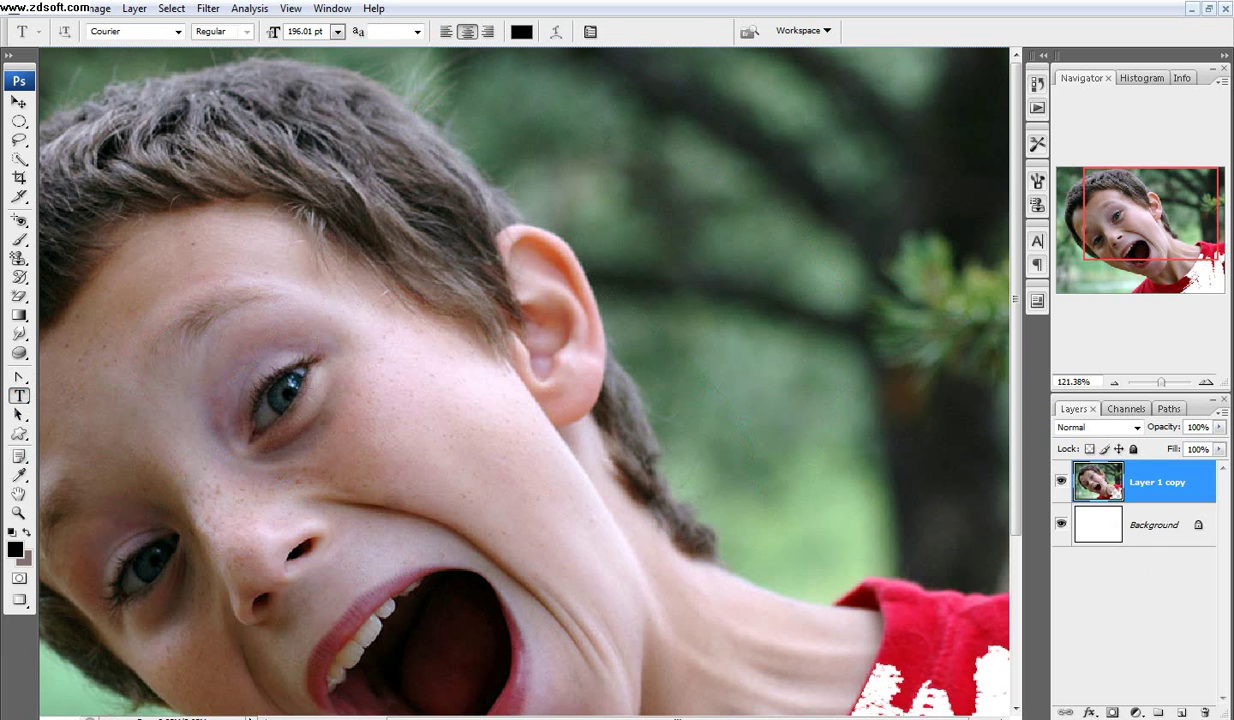
click(336, 462)
text(afd)
Step: Add a tall vertical text box at the right and shrink its text to about 64 pt
click(20, 396)
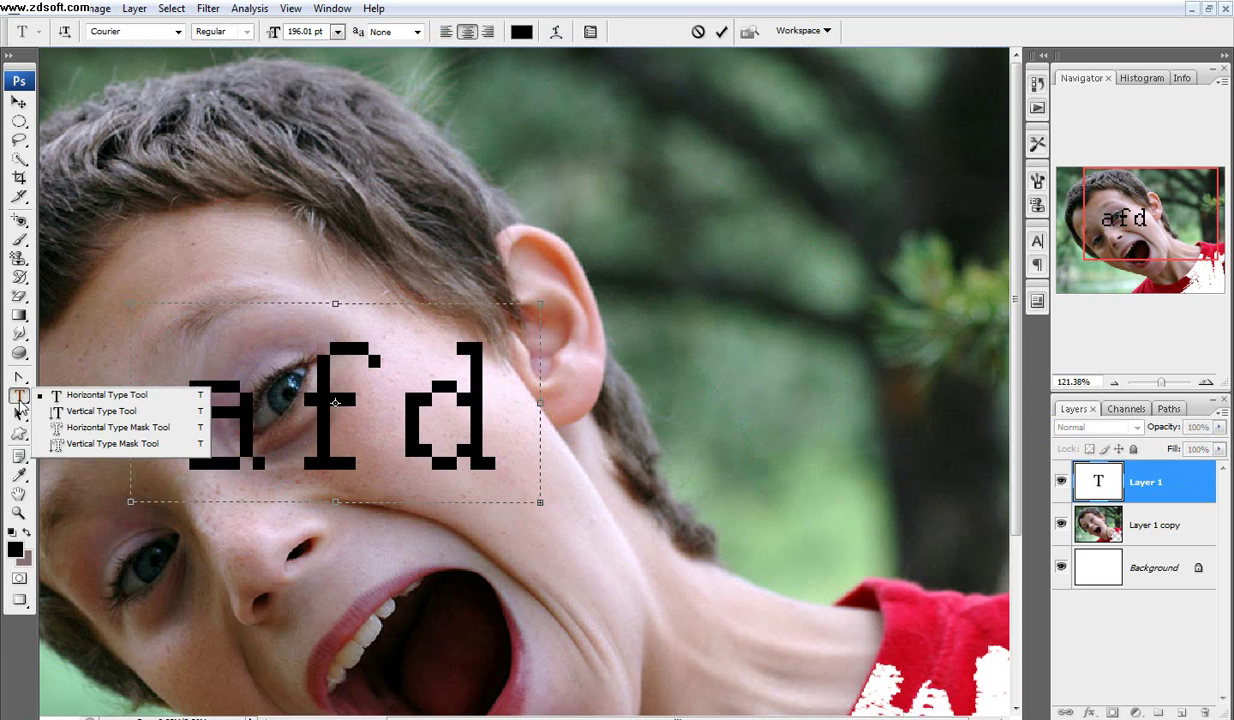
click(100, 411)
drag(662, 172, 762, 663)
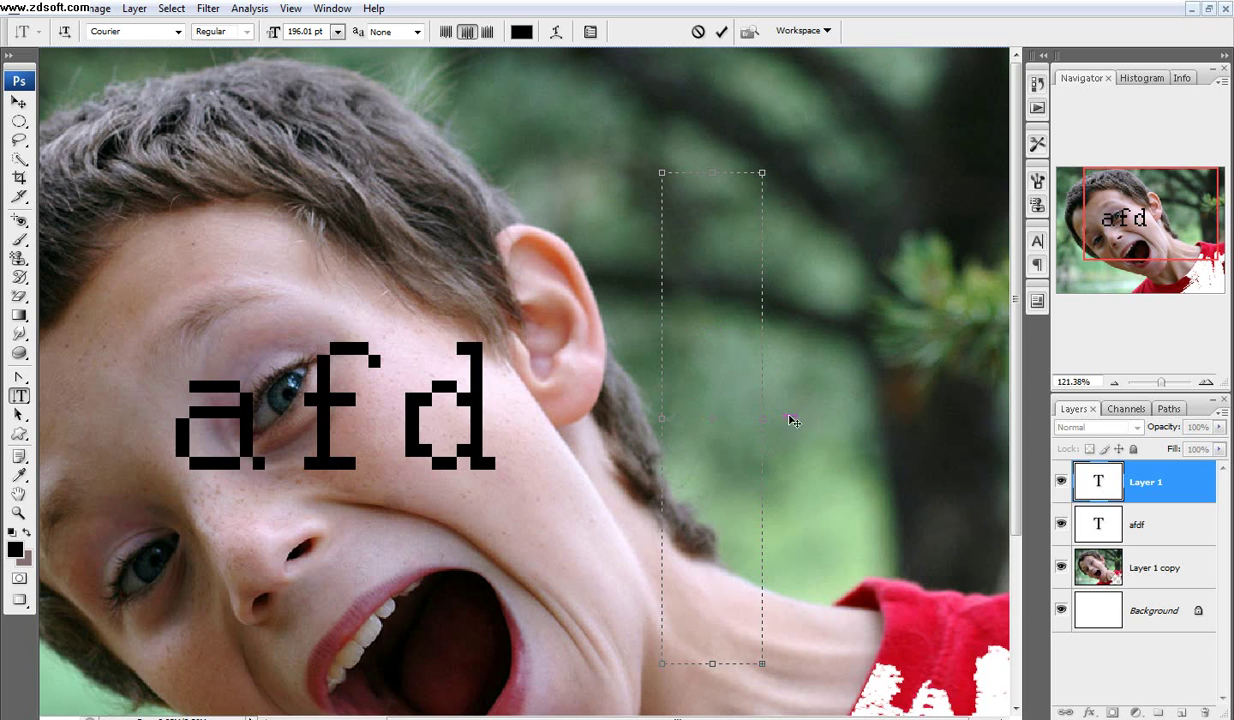
drag(765, 418, 935, 418)
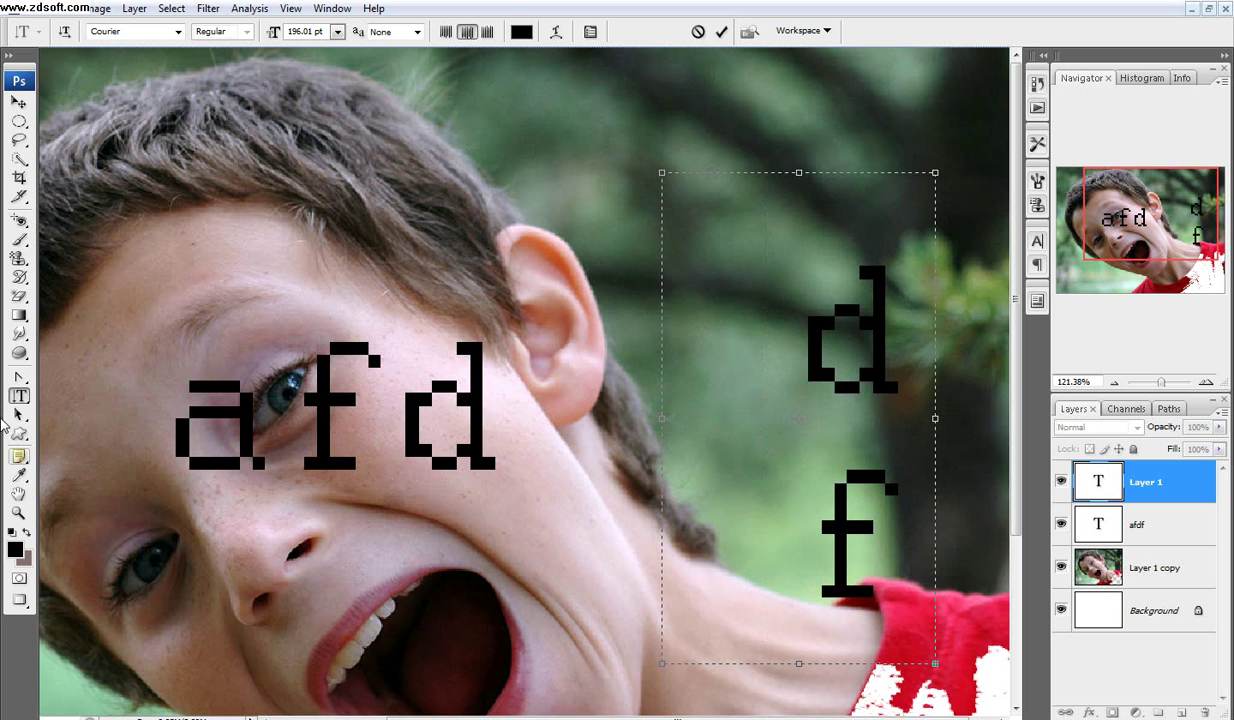
key(ctrl+a)
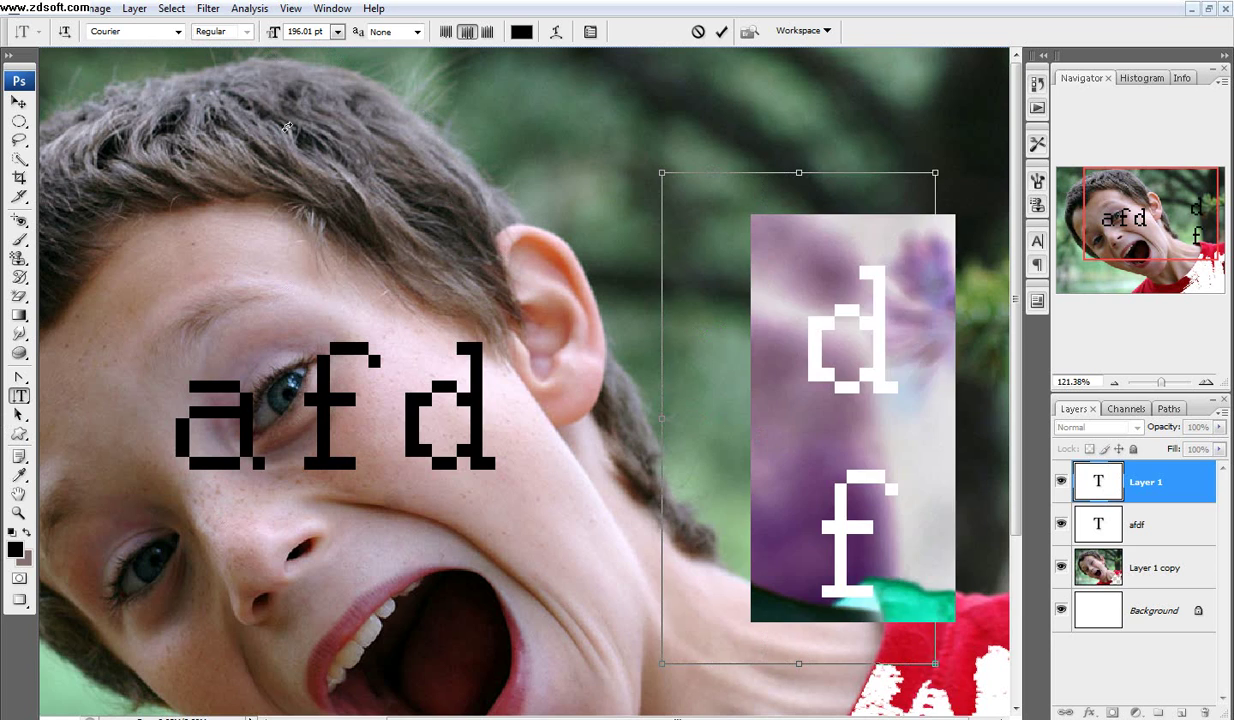
drag(275, 33, 163, 63)
Step: Commit the vertical text and outline a rectangle over the upper face
click(20, 414)
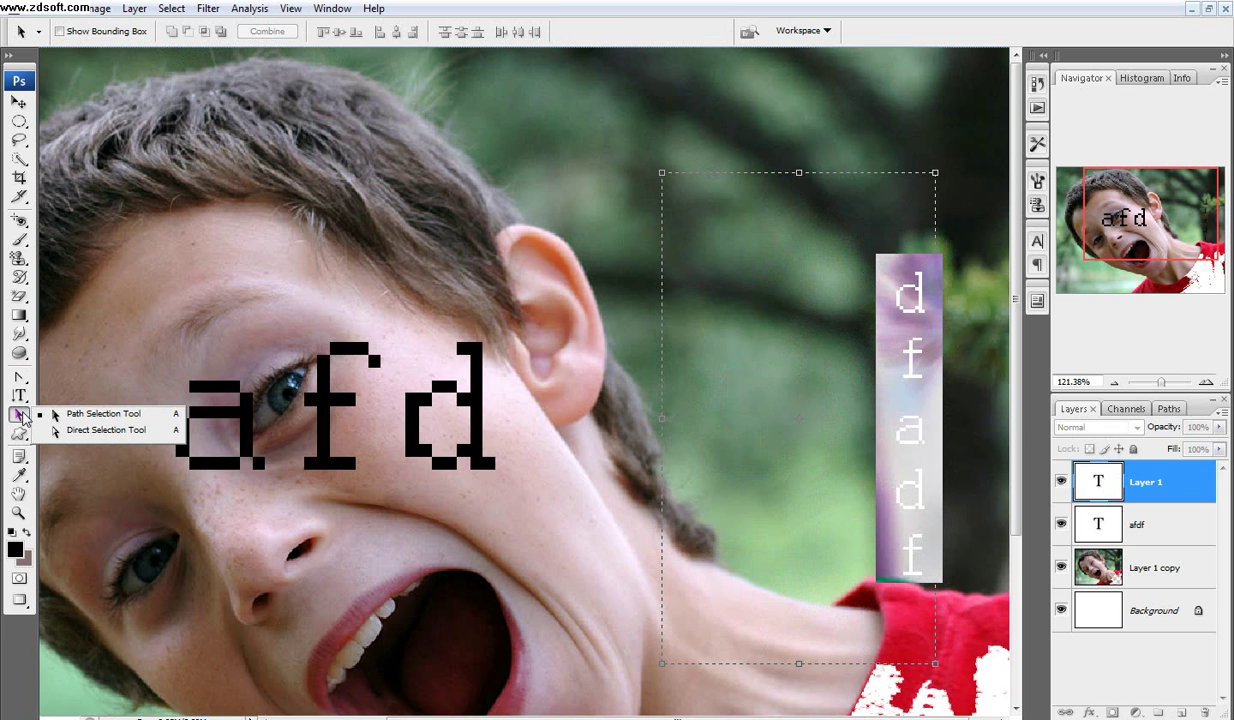
click(110, 430)
click(18, 436)
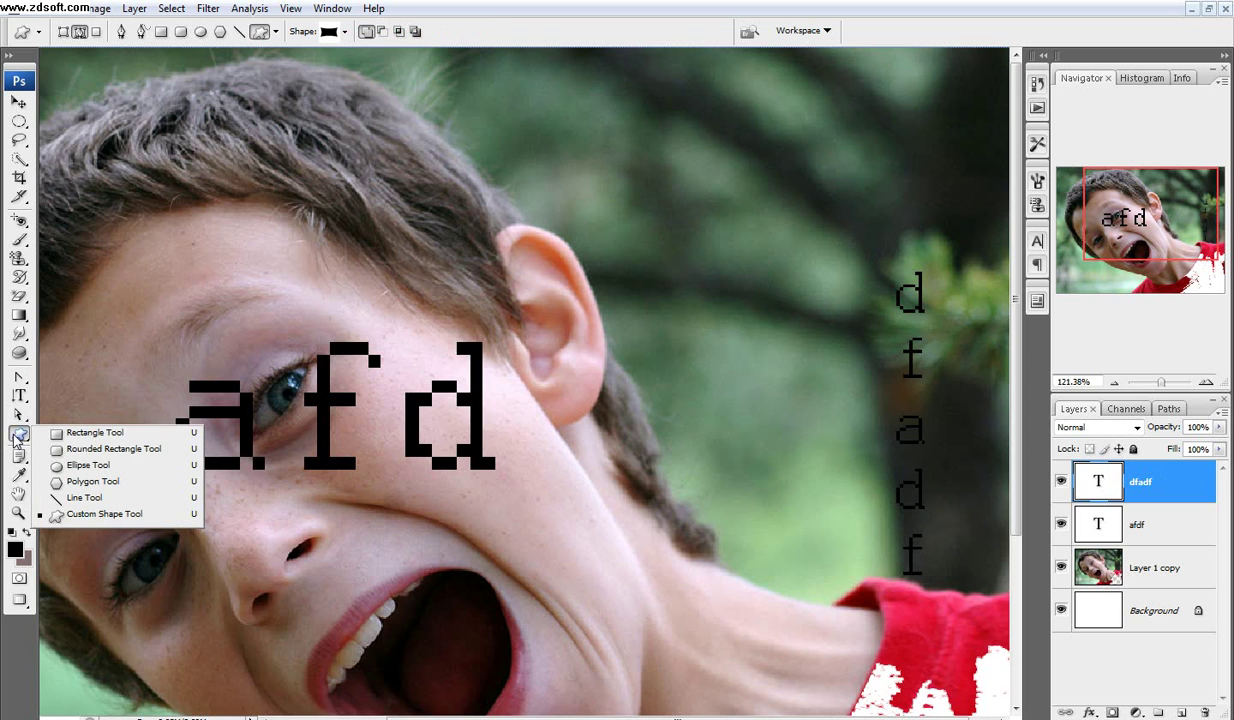
click(88, 433)
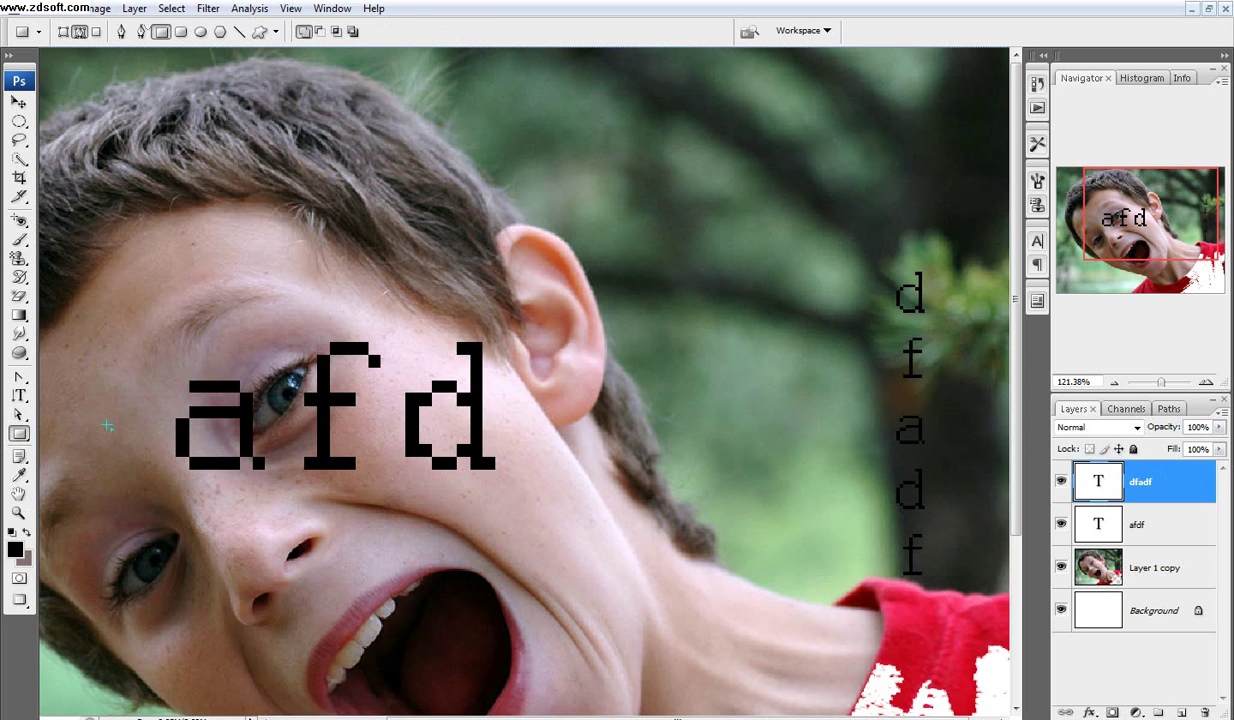
drag(230, 138, 720, 499)
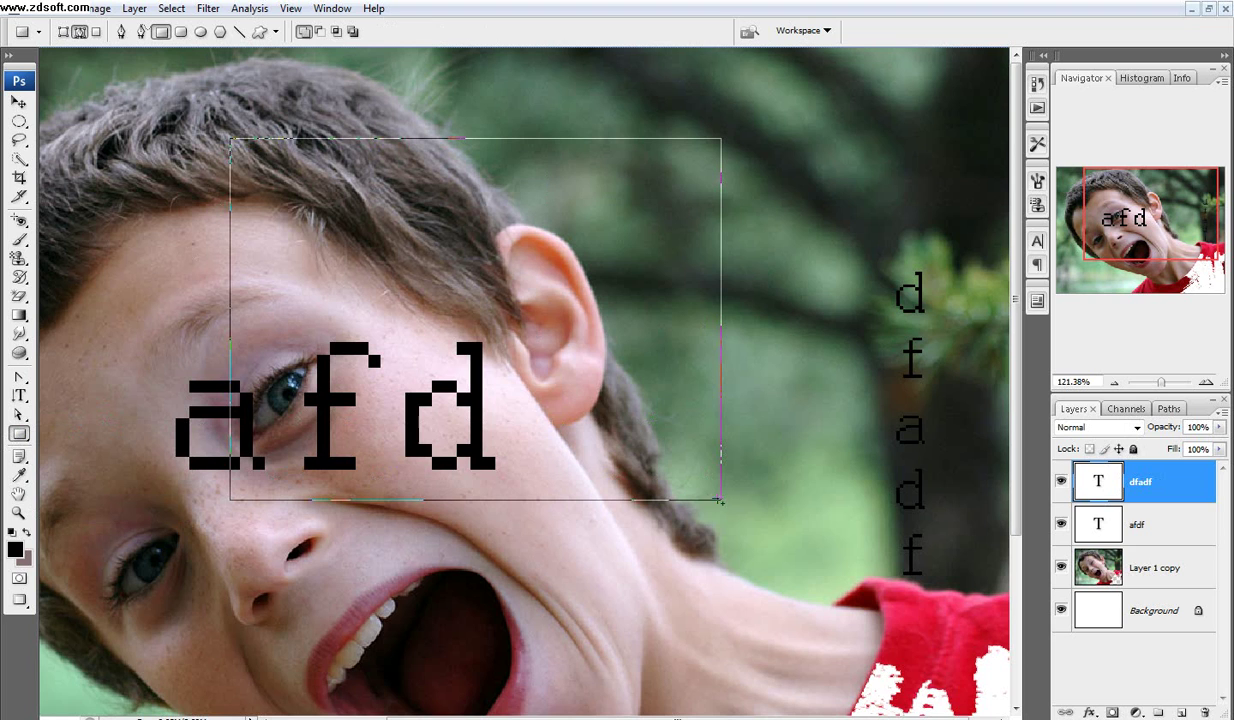
Step: Set shapes to Fill Pixels, rasterize the dfadf text layer, and paint a black rectangle over the hair
click(96, 31)
click(201, 246)
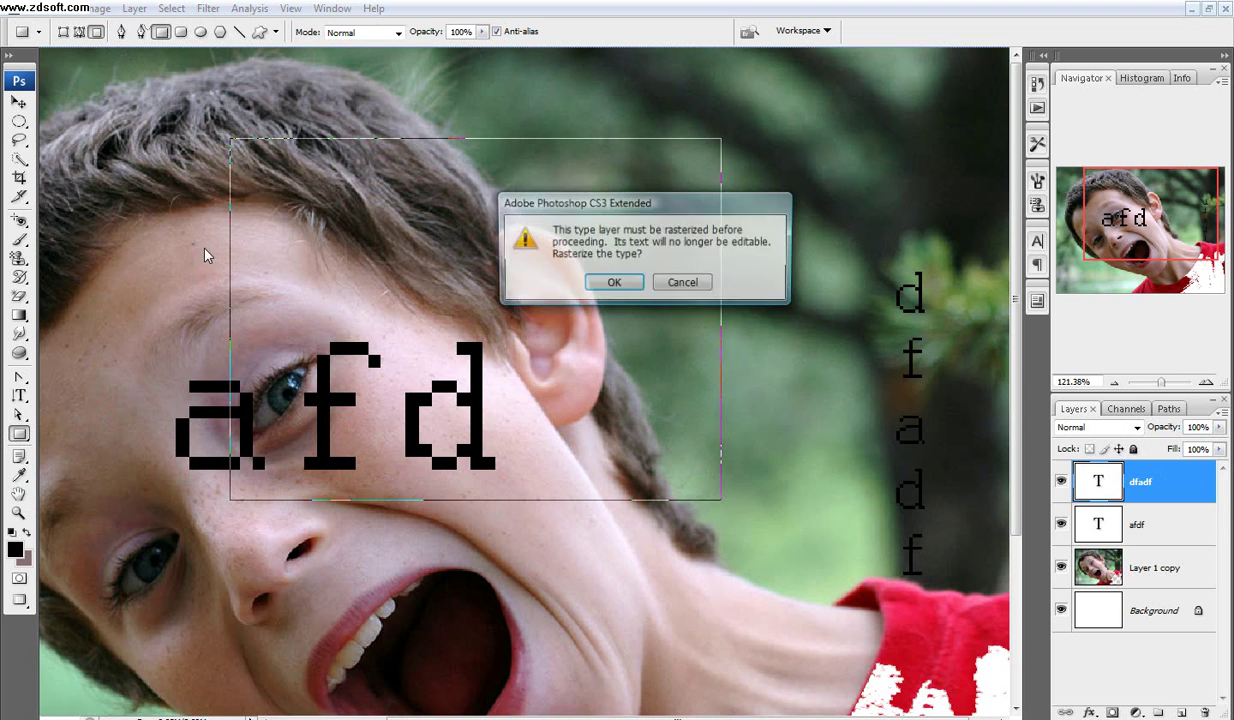
click(613, 283)
drag(111, 134, 423, 335)
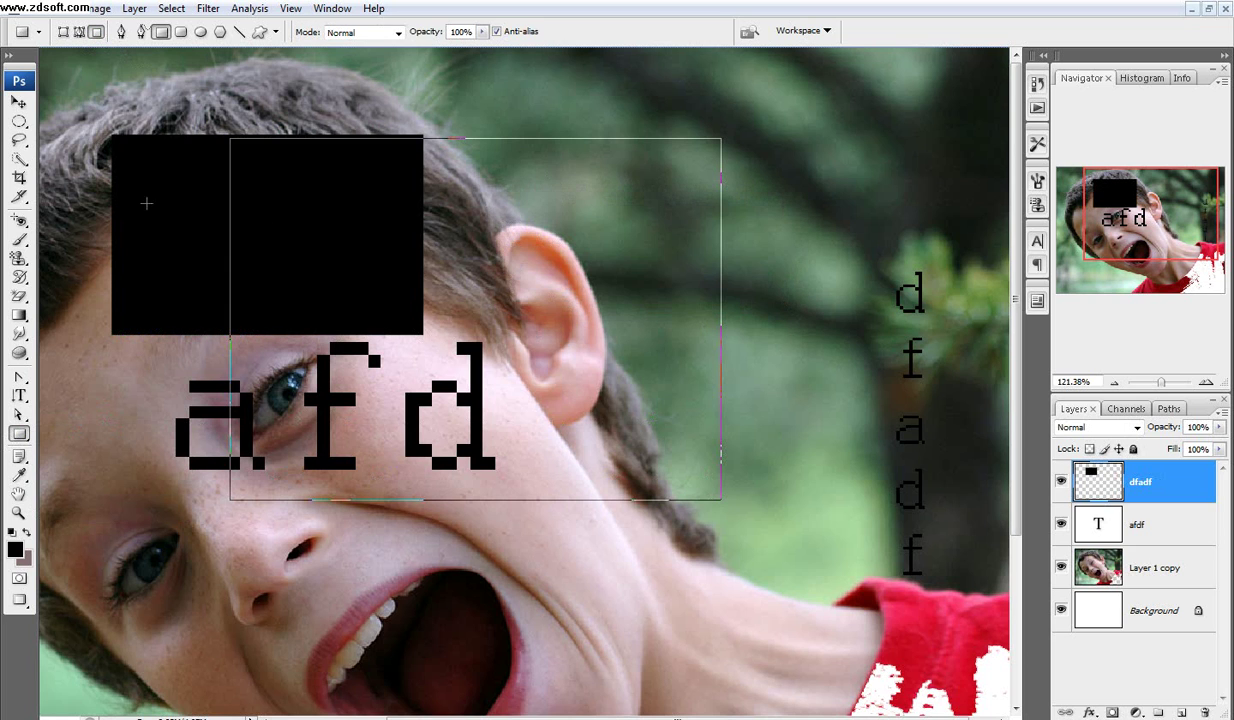
Step: Add notes reading 'fgsfgsfgfs' below the nose and 'fgsfgsfg' near the neck
click(19, 456)
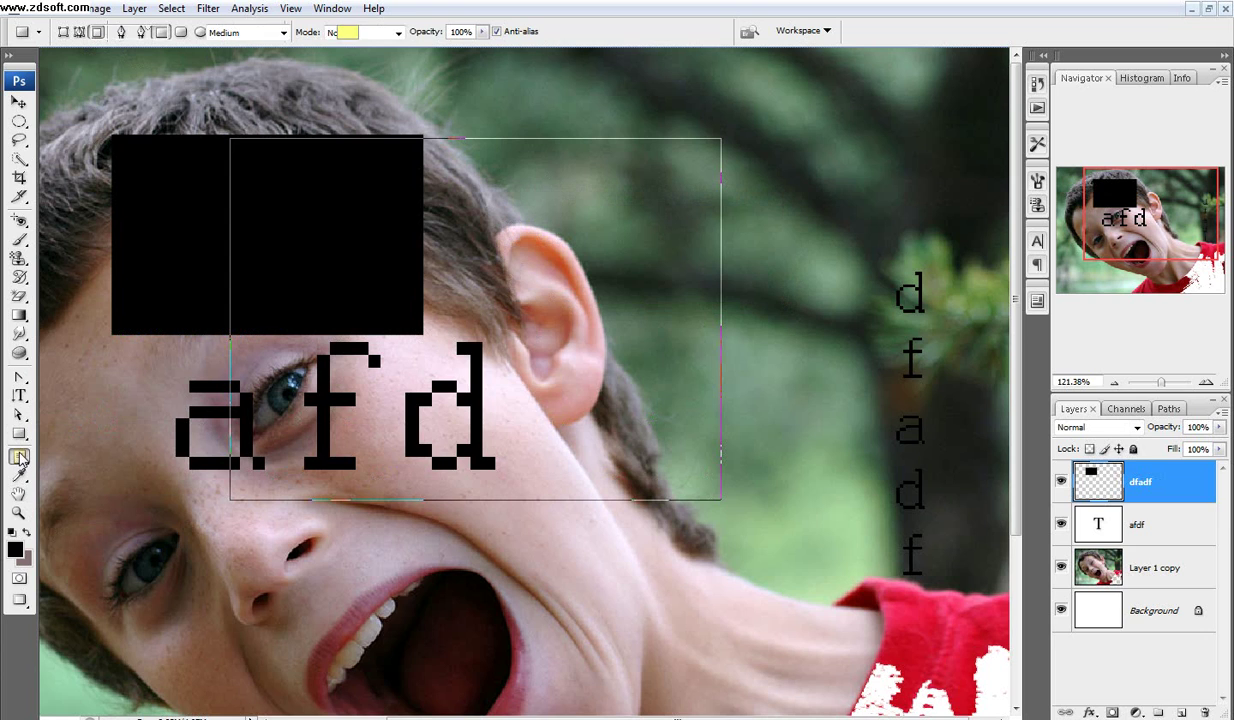
click(341, 551)
text(f)
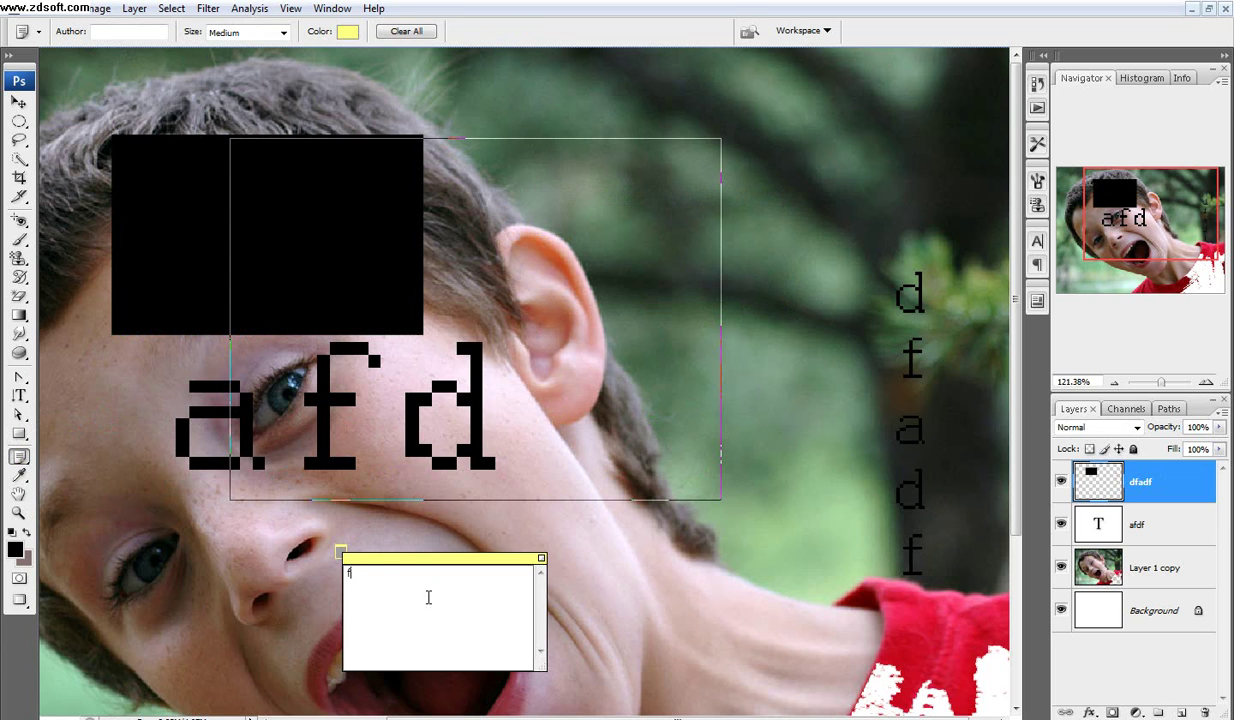
text(gsfgsfgfs)
click(653, 600)
text(fg)
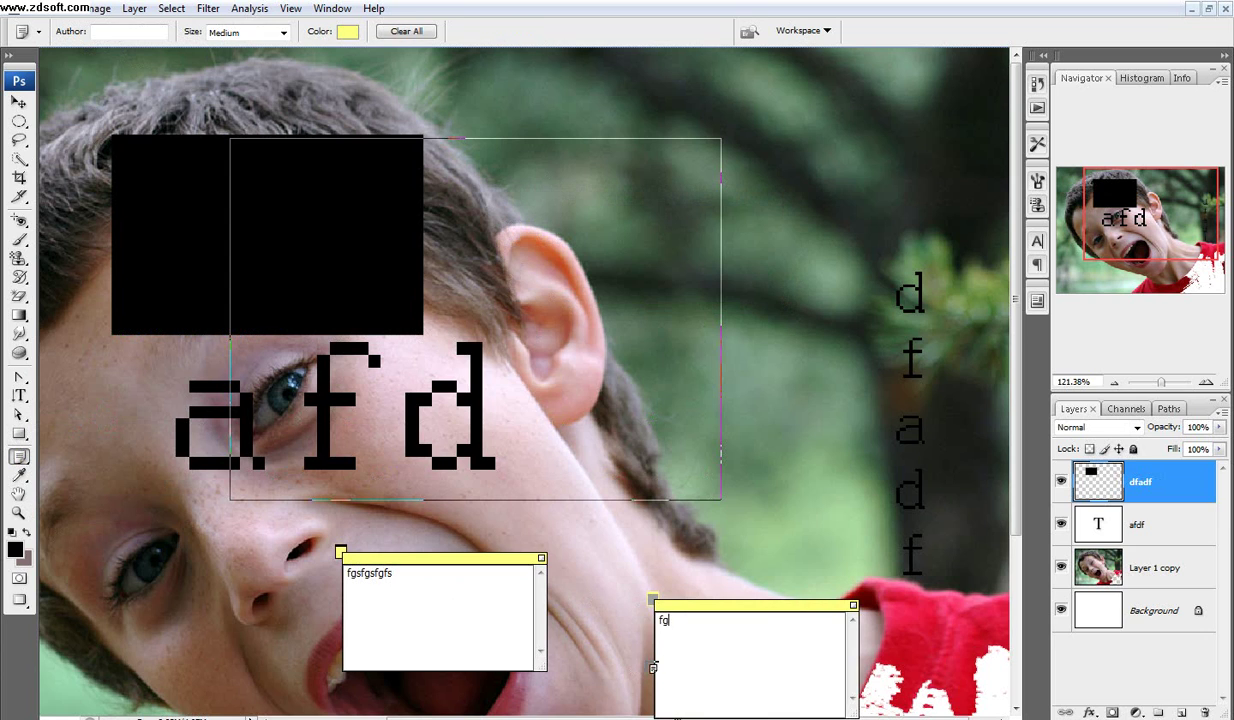
text(sfgsfg)
Step: Sample black from the square, then a dark green from the photo as foreground colour
click(19, 475)
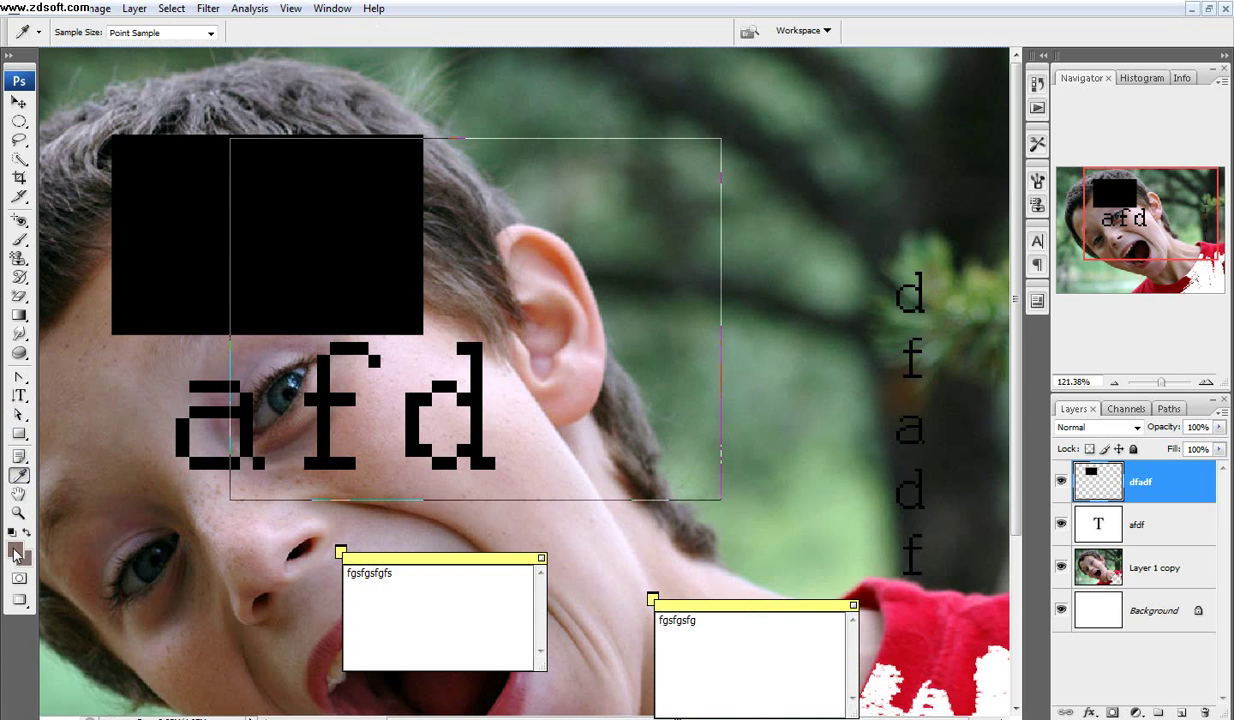
click(186, 264)
drag(106, 372, 635, 350)
Step: Pan and zoom the view for a close-up, moving from the mouth to the eye
click(19, 493)
drag(397, 563, 449, 419)
scroll(452, 419, down, 3)
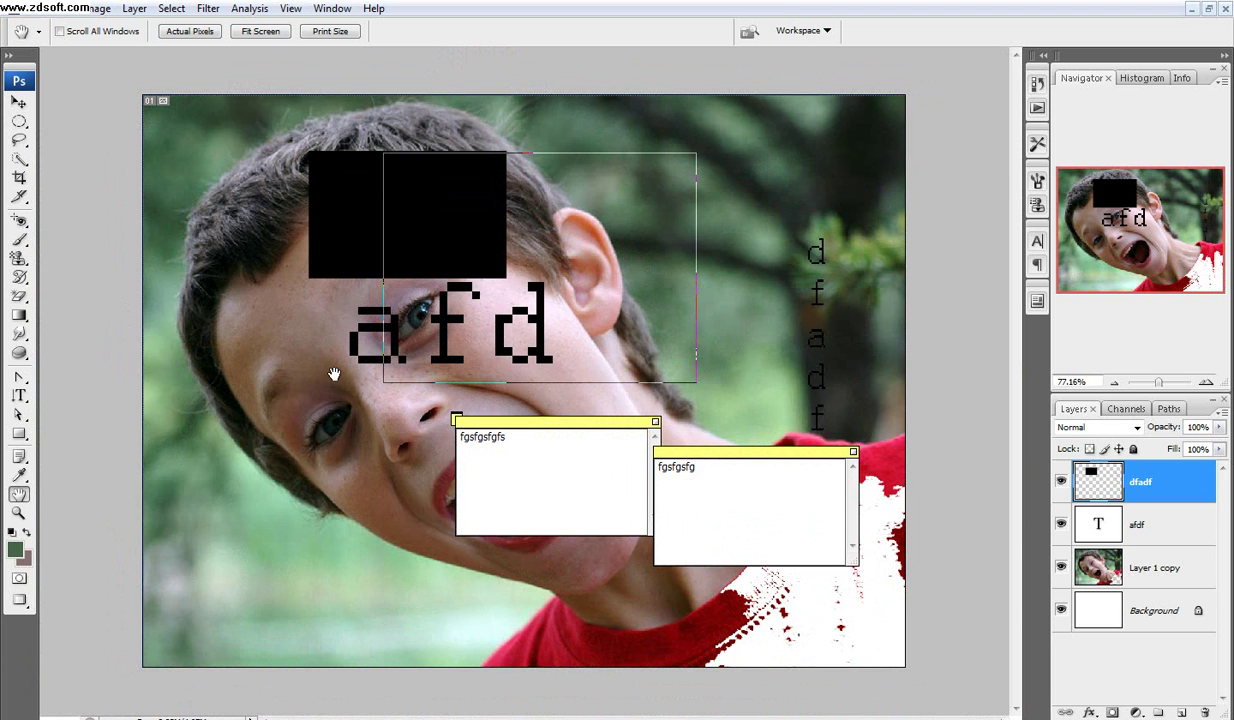
scroll(377, 399, up, 7)
scroll(377, 399, up, 2)
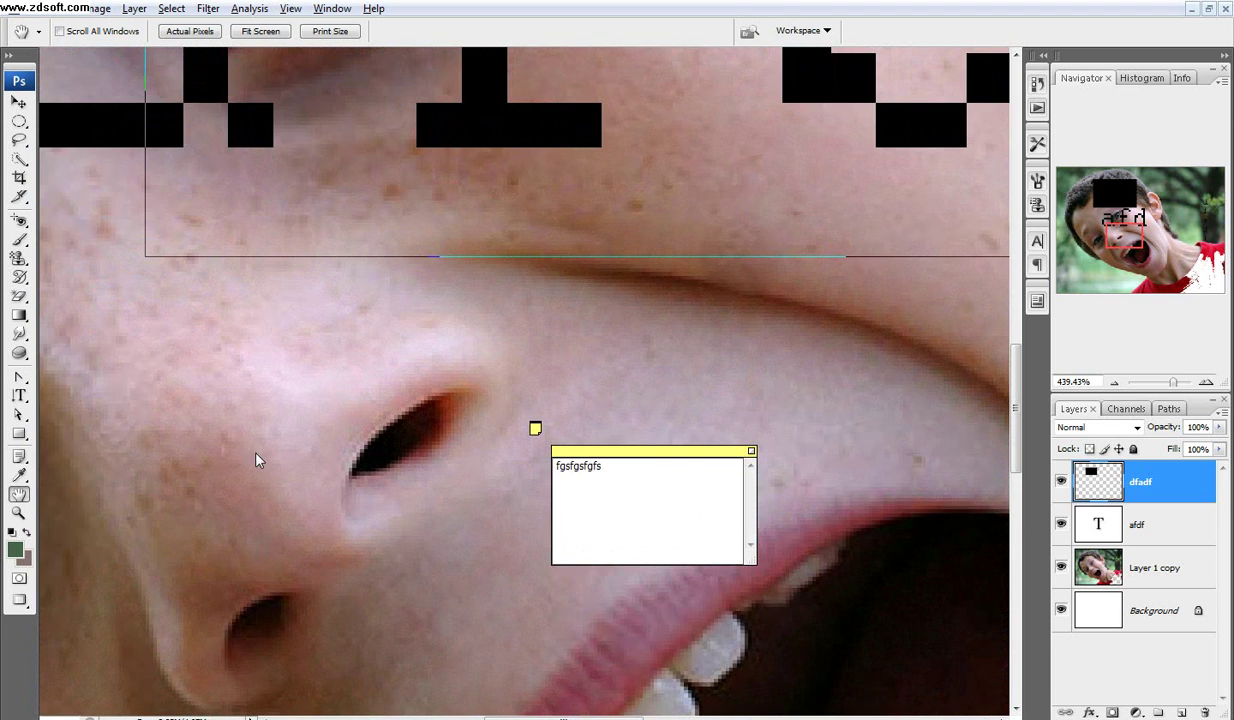
key(alt+space)
key(Escape)
drag(179, 463, 378, 502)
Step: Zoom in twice on the boy's eye, then zoom back out to the whole photo
click(18, 513)
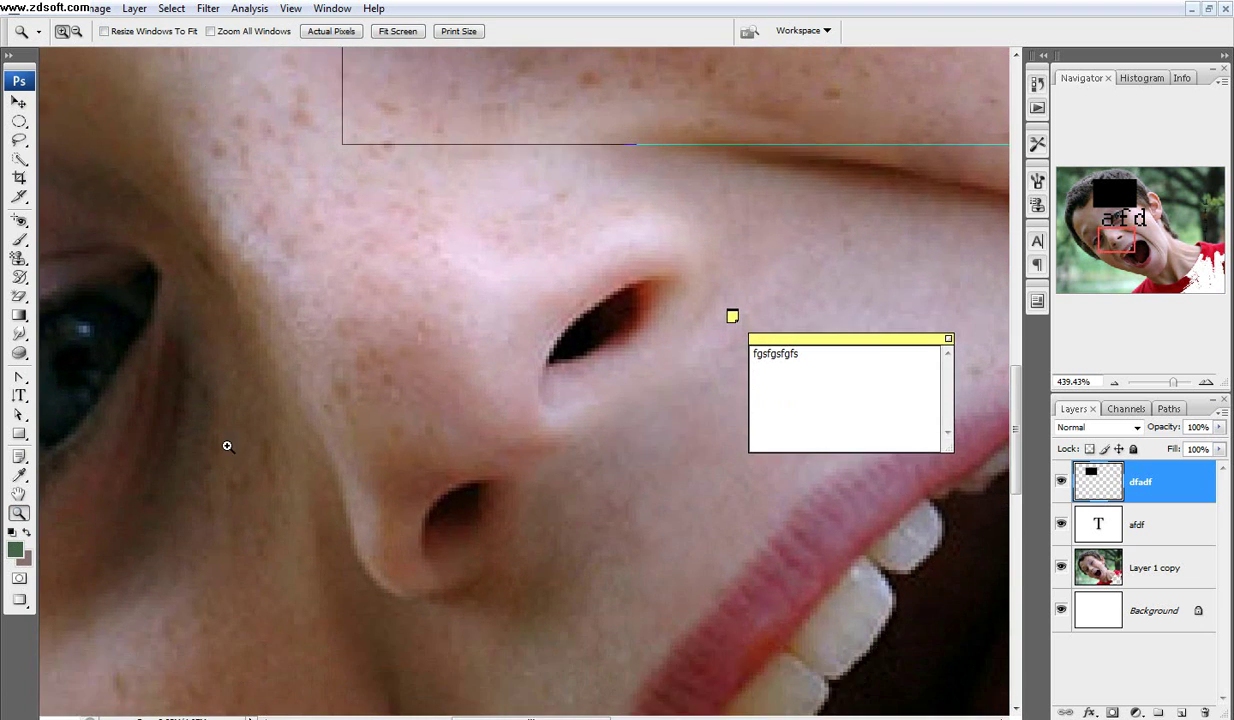
click(229, 445)
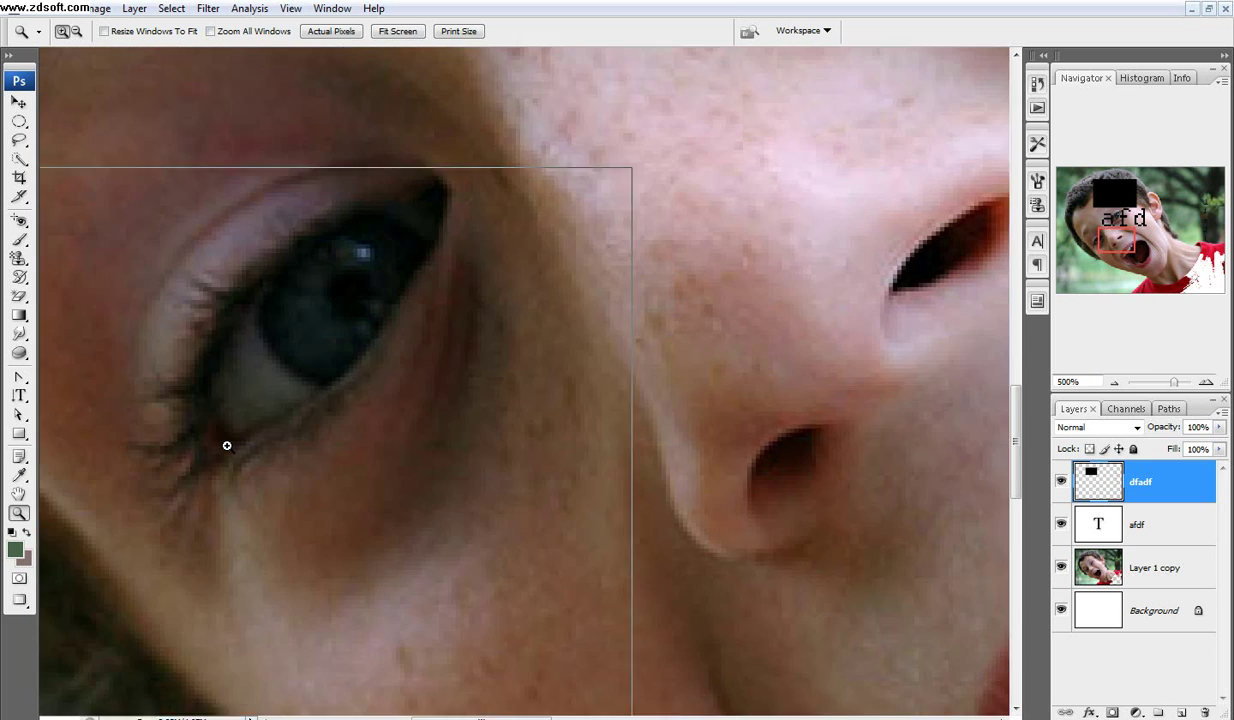
click(309, 382)
alt+click(509, 446)
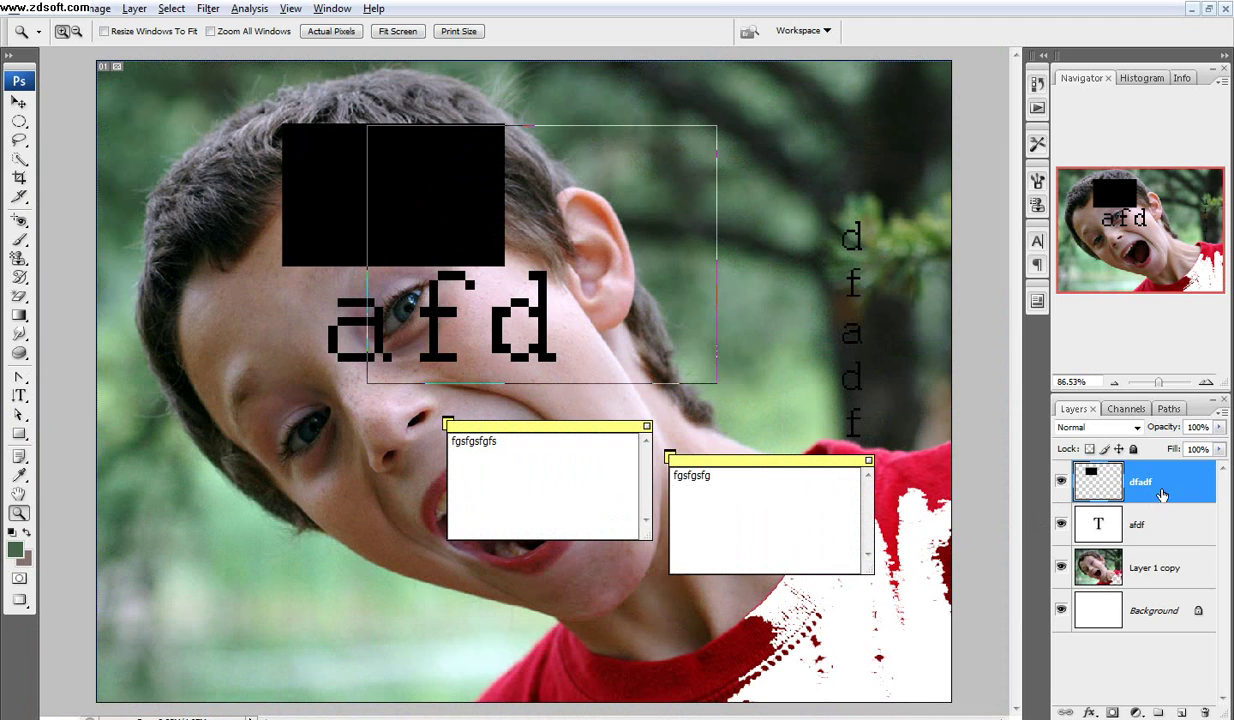
Step: Delete the dfadf layer, restore Layer 1 copy with Ctrl+Z, and collapse both notes
drag(1162, 495, 1196, 707)
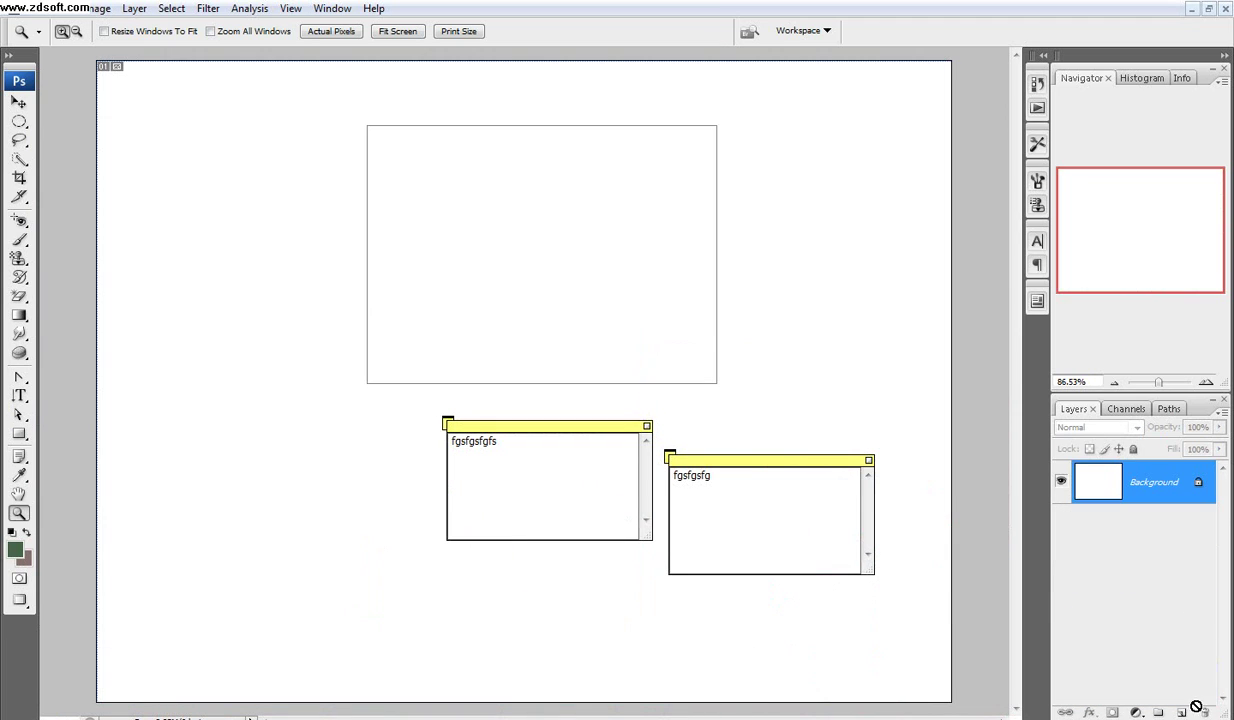
key(ctrl+z)
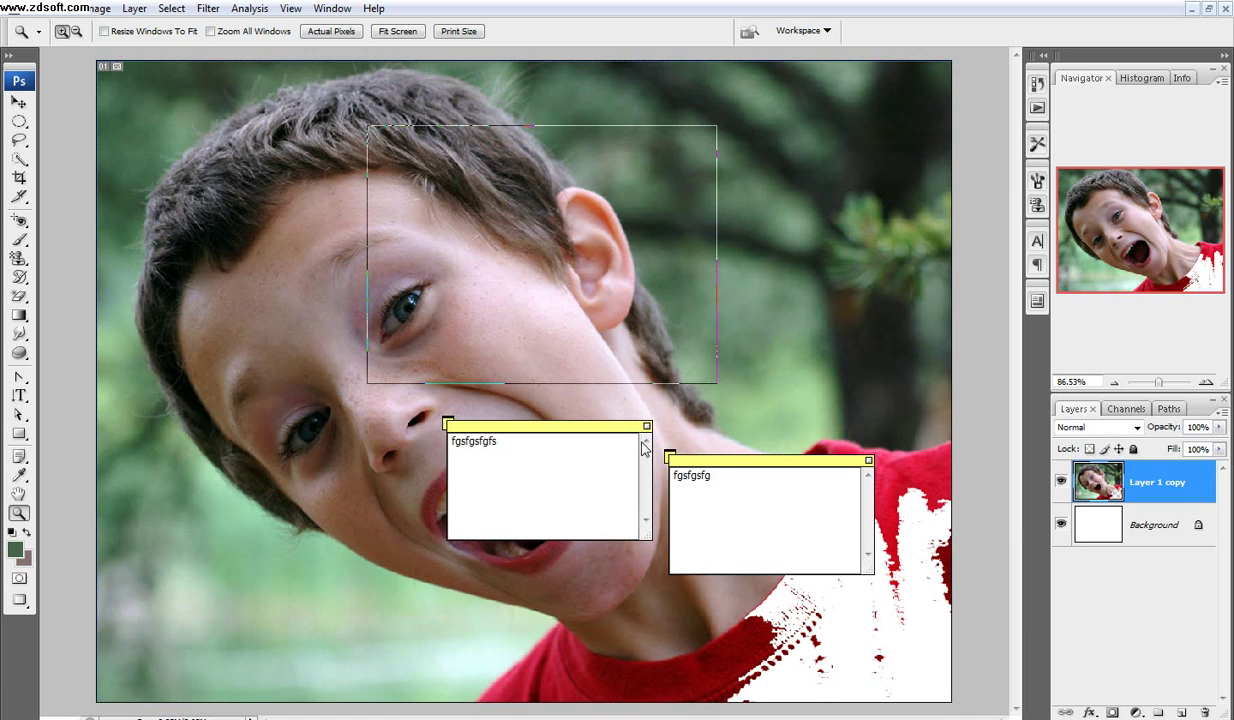
click(648, 428)
click(869, 460)
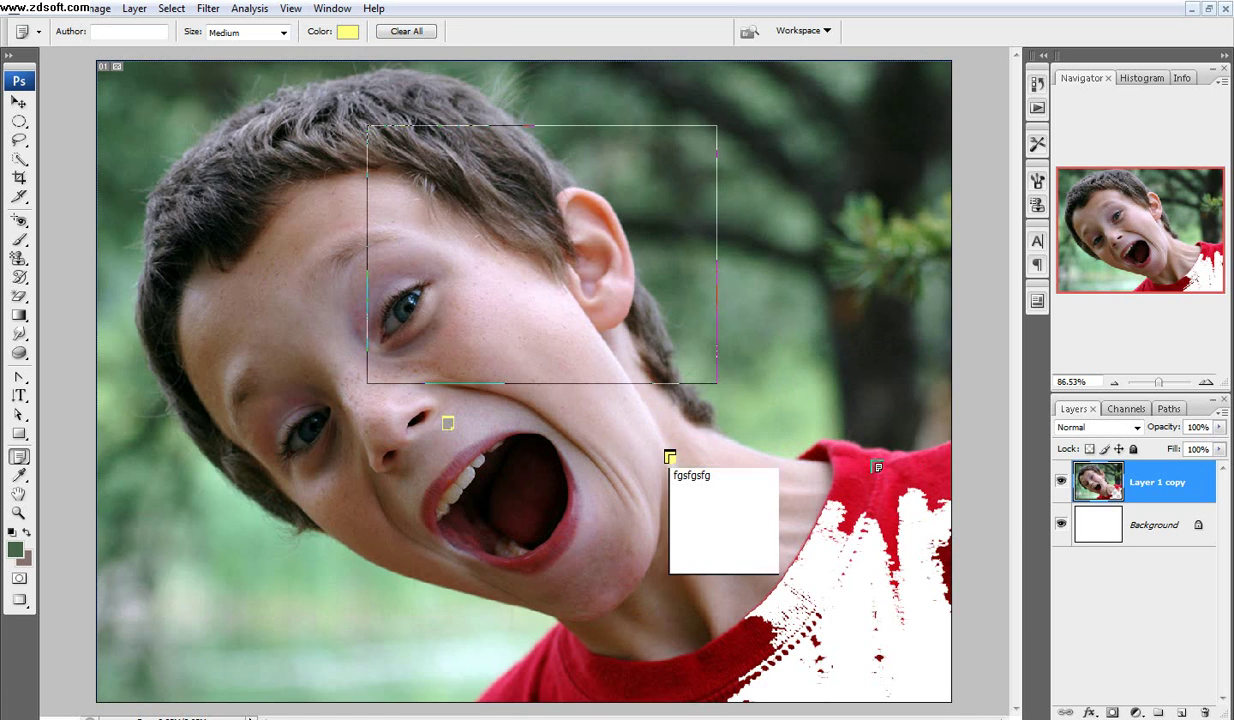